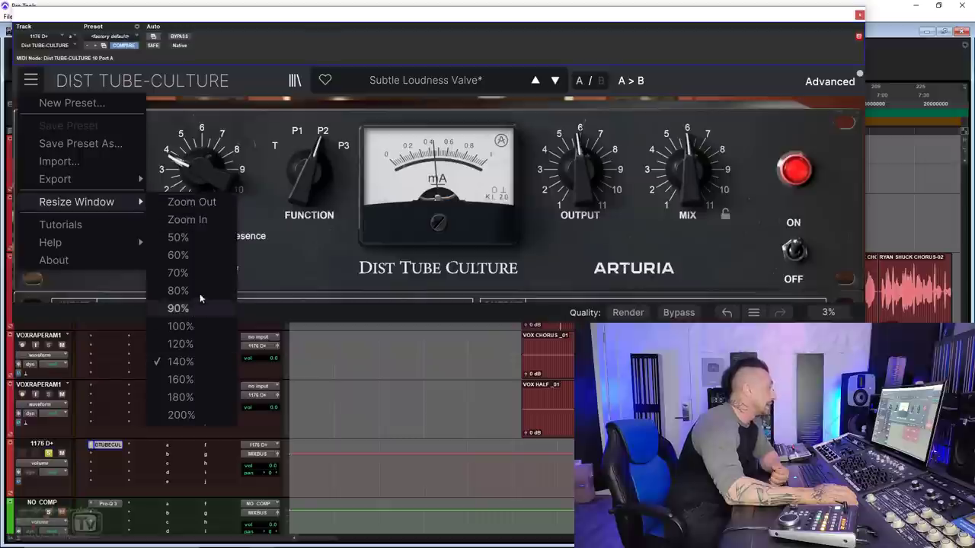
Dismiss the window-size options and reveal the plug-in's advanced input and output sections.
click(316, 261)
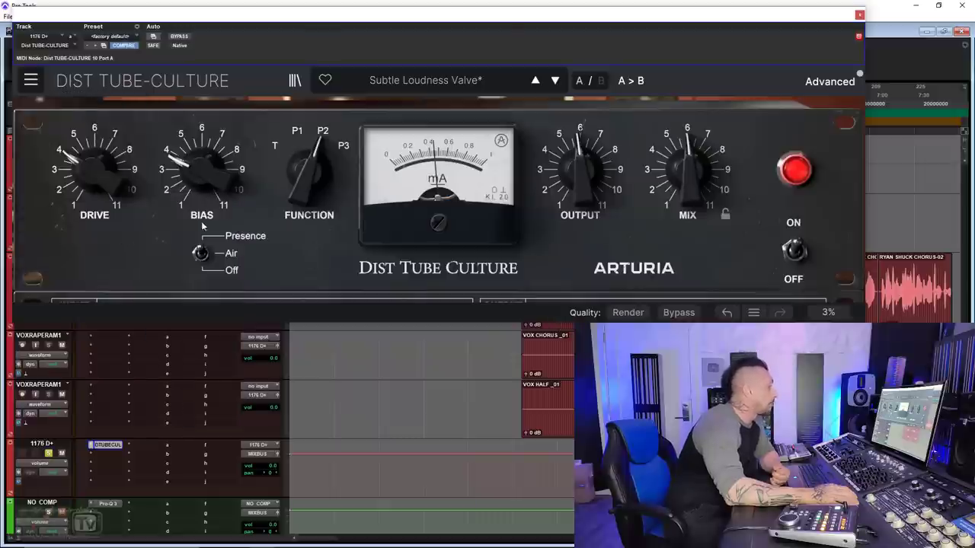
mouse_move(311, 171)
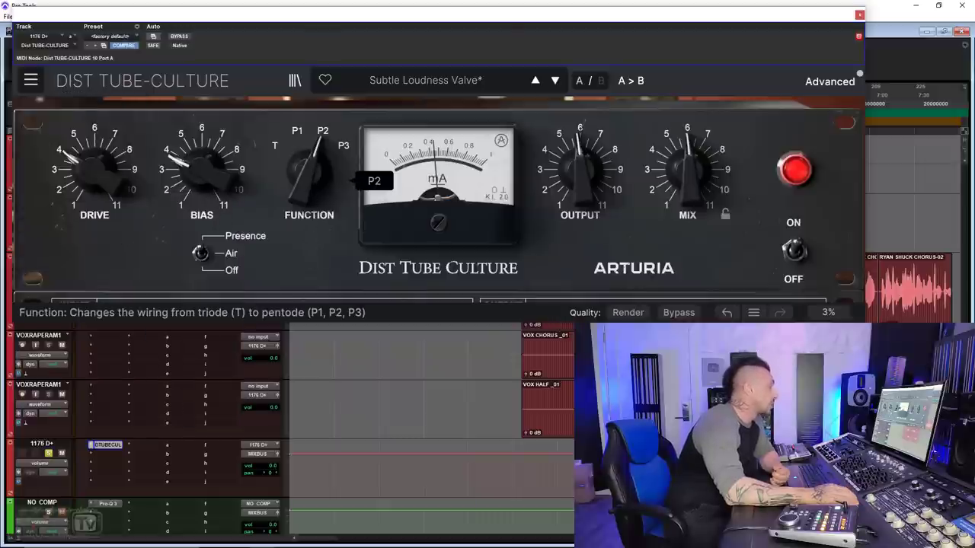
drag(311, 171, 303, 141)
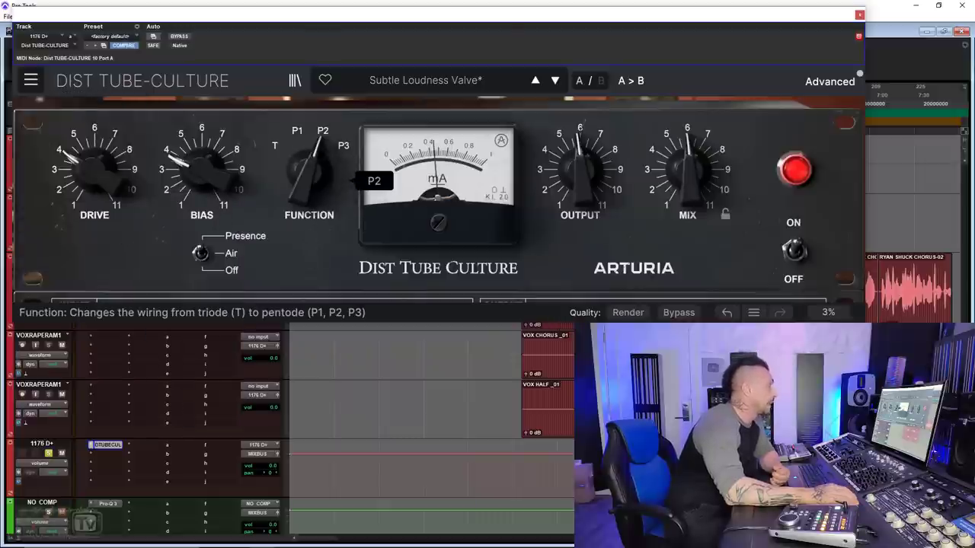
scroll(311, 171, up, 1)
scroll(310, 171, down, 1)
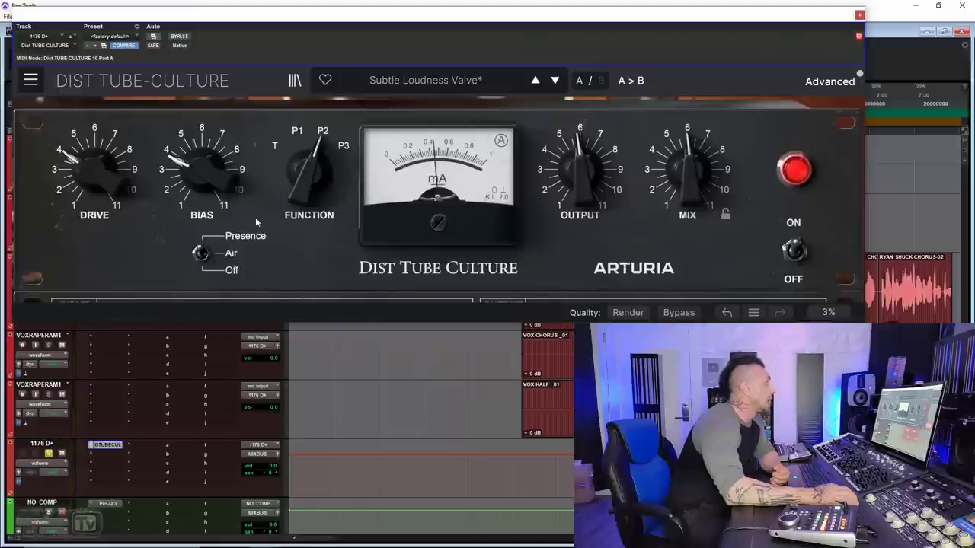
mouse_move(201, 255)
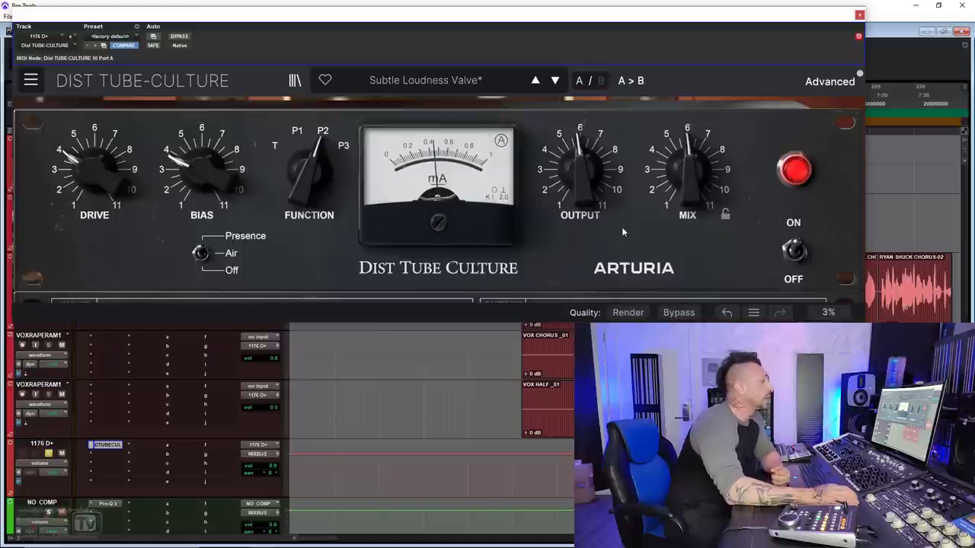
click(837, 82)
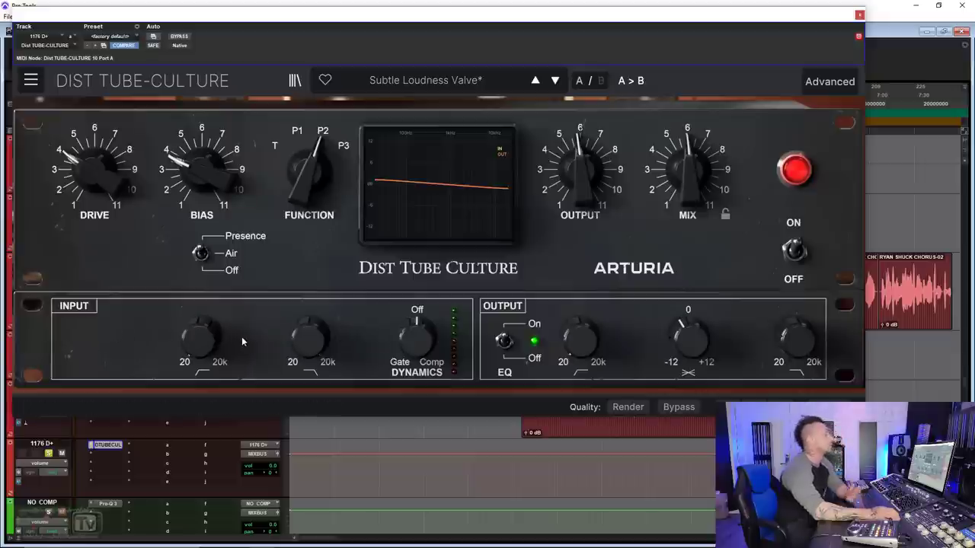
Try raising the input high-pass filter's cutoff, and reset it to its default.
drag(200, 341, 200, 326)
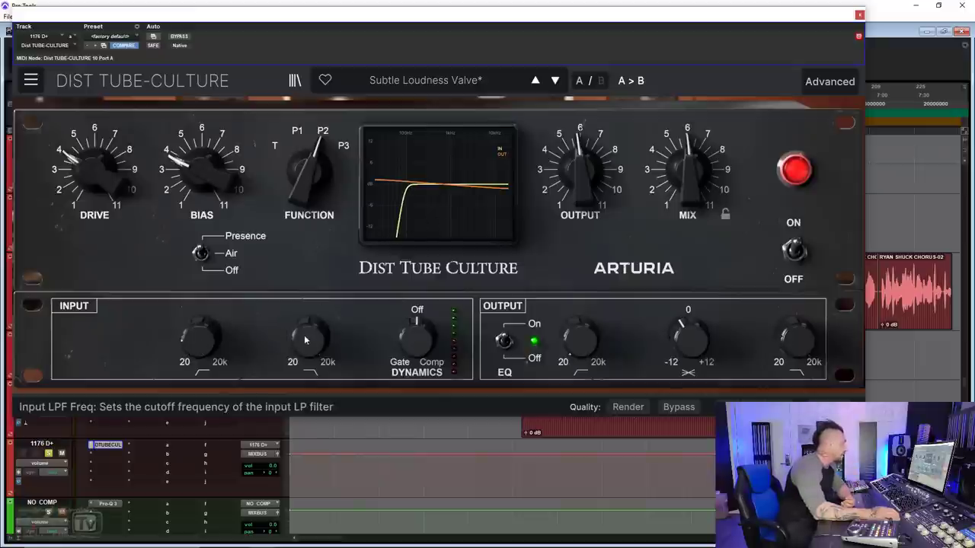
mouse_move(308, 332)
mouse_down()
mouse_move(309, 355)
mouse_move(309, 333)
mouse_up()
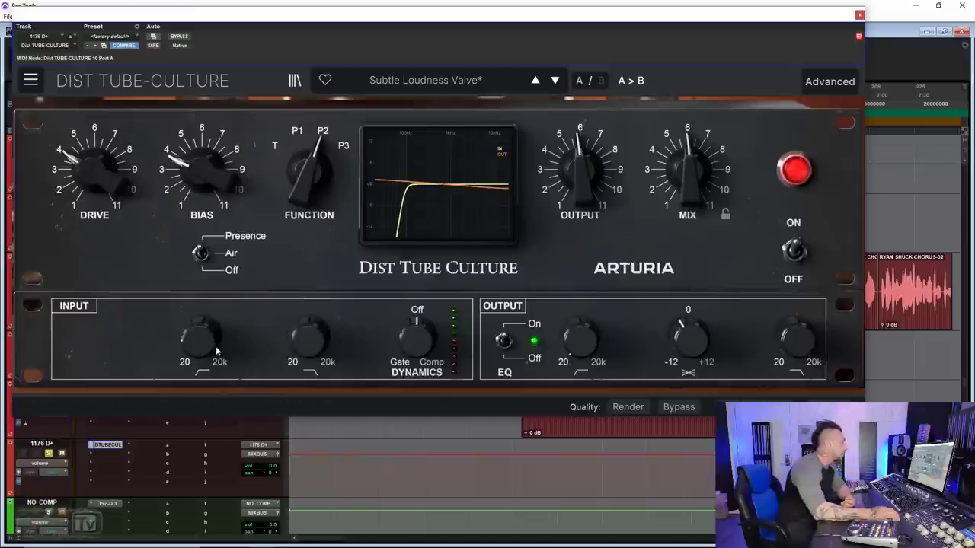
double_click(206, 342)
mouse_move(415, 338)
mouse_down()
mouse_move(415, 361)
mouse_move(417, 325)
mouse_move(416, 335)
mouse_up()
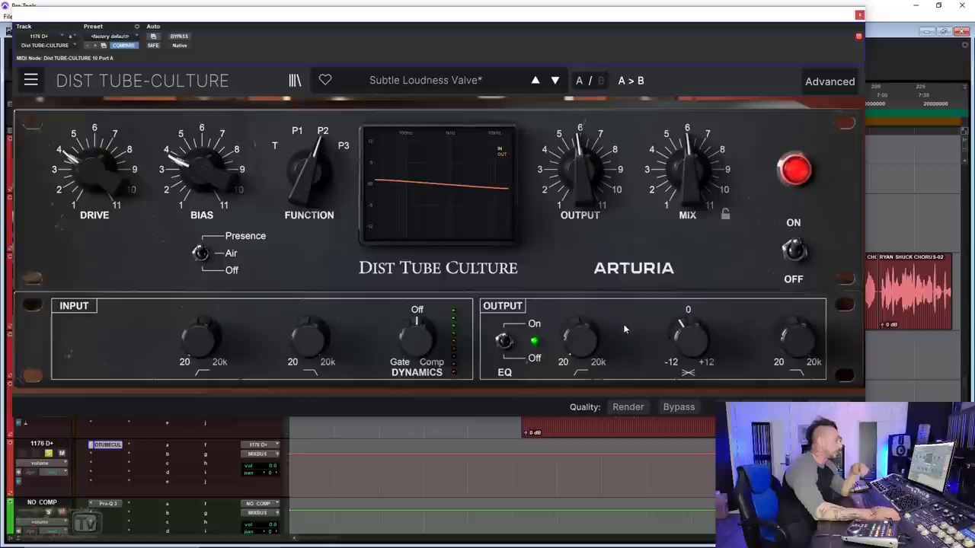
Band-limit the output EQ by raising its high-pass and lowering its low-pass cutoff, and move the tilt closer to 0.
drag(589, 345, 589, 340)
drag(796, 339, 796, 364)
mouse_move(688, 339)
mouse_down()
mouse_move(688, 324)
mouse_move(688, 339)
mouse_up()
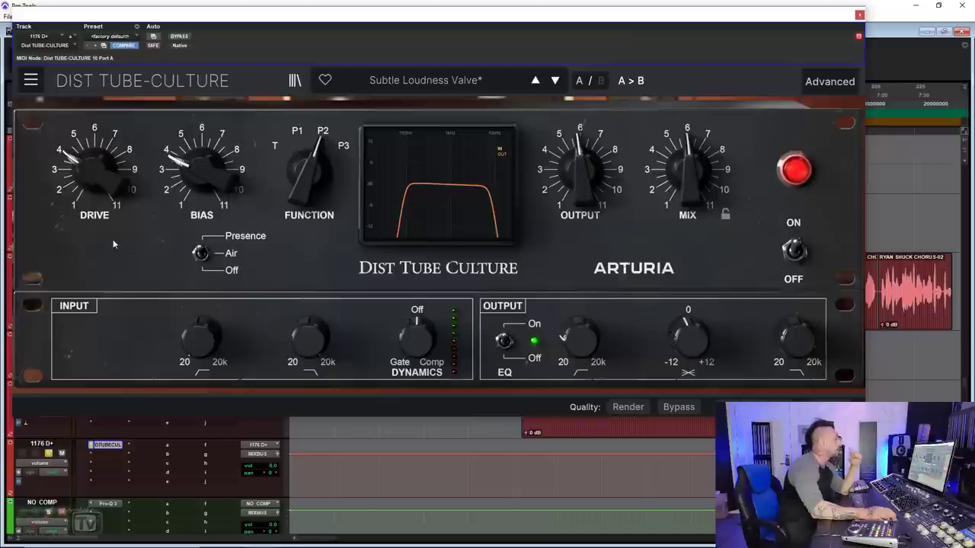
Switch Function to P1 and set Bias to about 4.56.
mouse_move(309, 163)
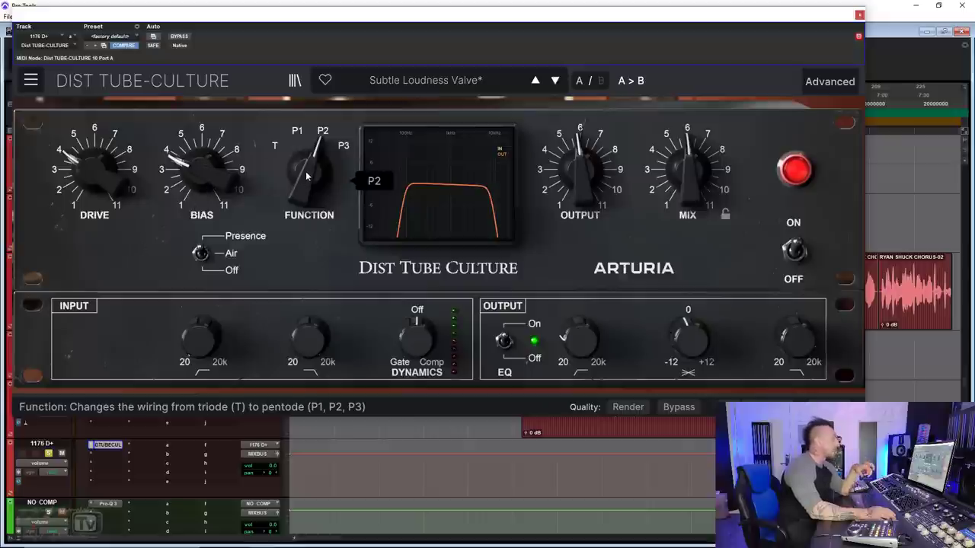
drag(307, 176, 307, 194)
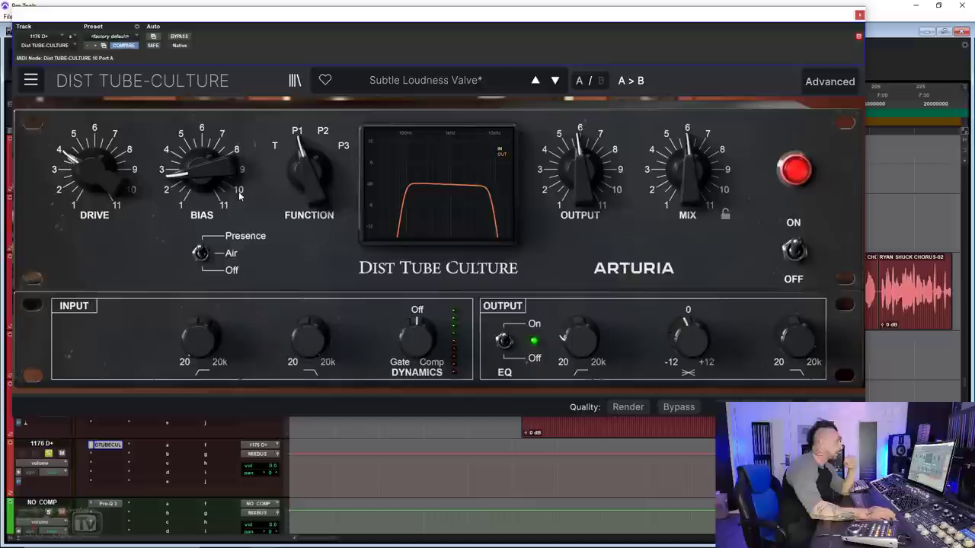
drag(207, 170, 206, 156)
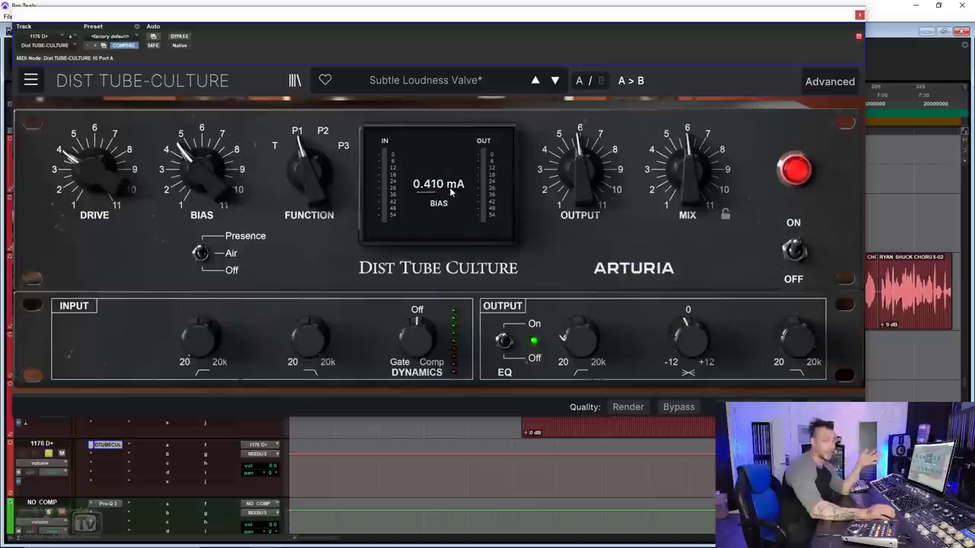
Sweep Bias up and down across its range, leaving it between 7 and 8.
mouse_move(205, 175)
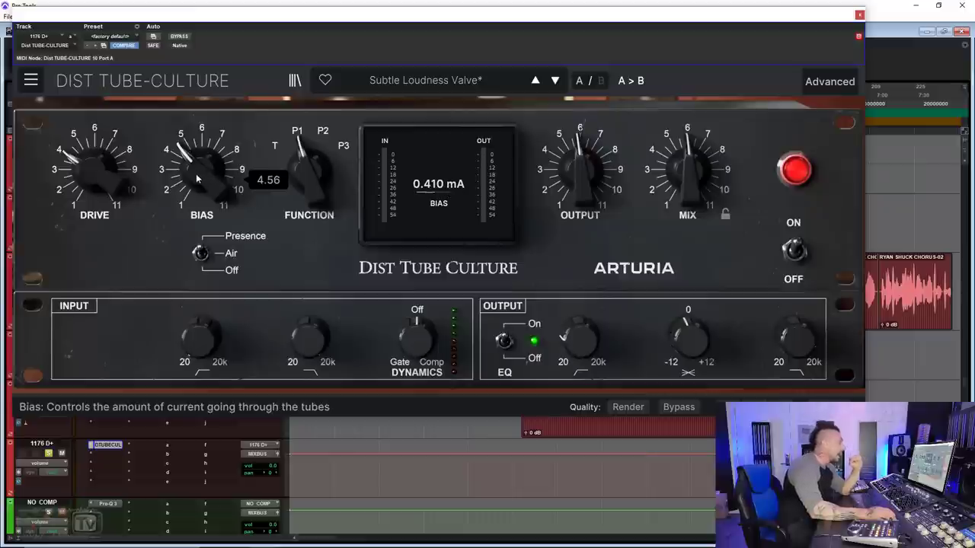
drag(195, 174, 196, 67)
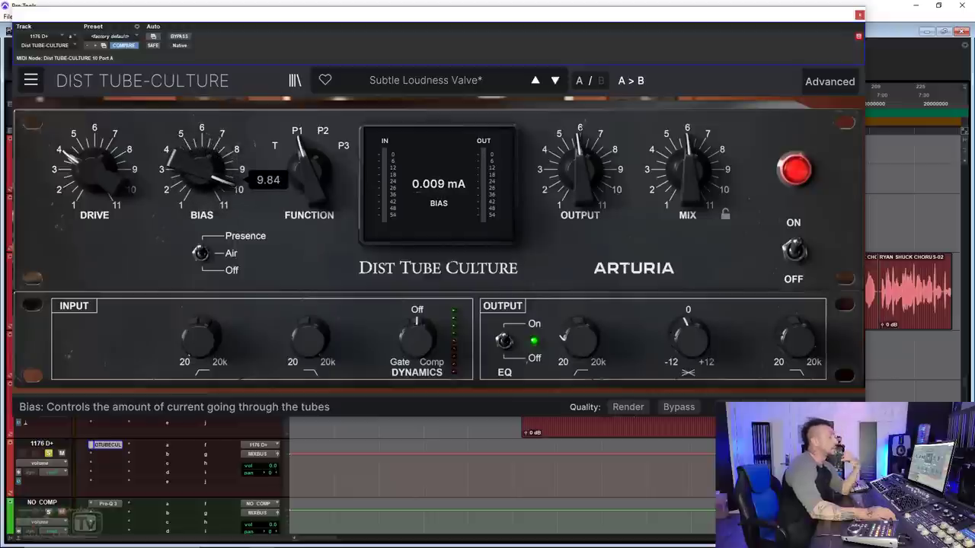
drag(196, 177, 197, 352)
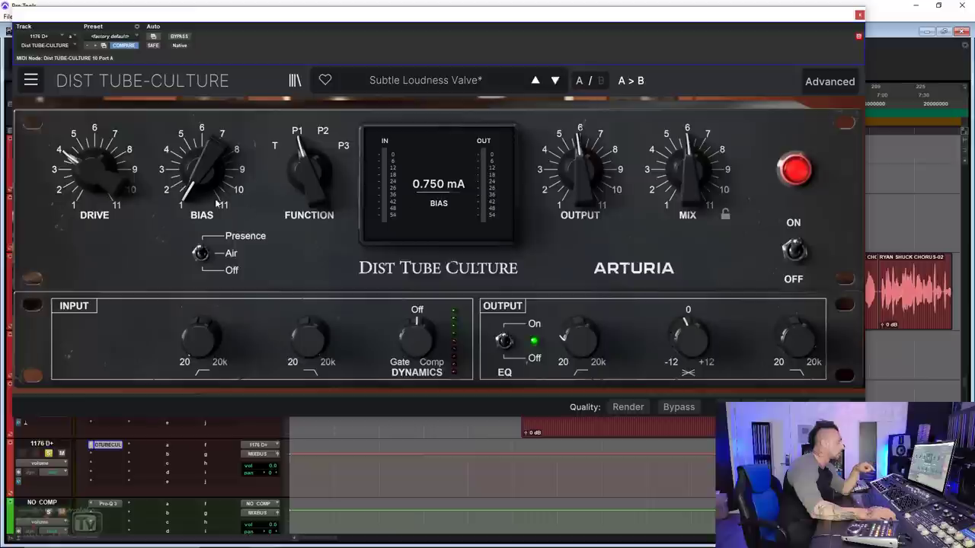
drag(202, 180, 202, 15)
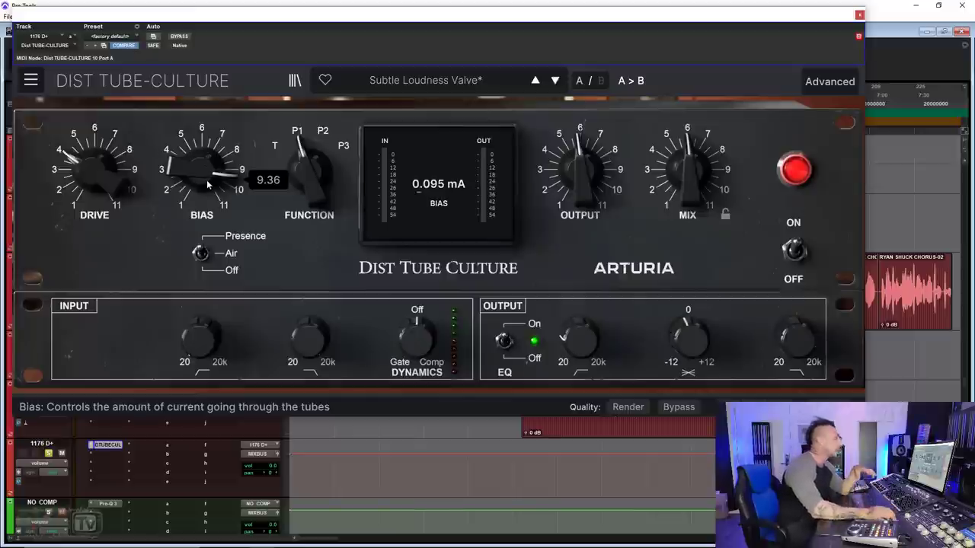
mouse_move(206, 179)
mouse_down()
mouse_move(198, 174)
mouse_move(198, 244)
mouse_move(198, 160)
mouse_move(198, 197)
mouse_move(198, 188)
mouse_up()
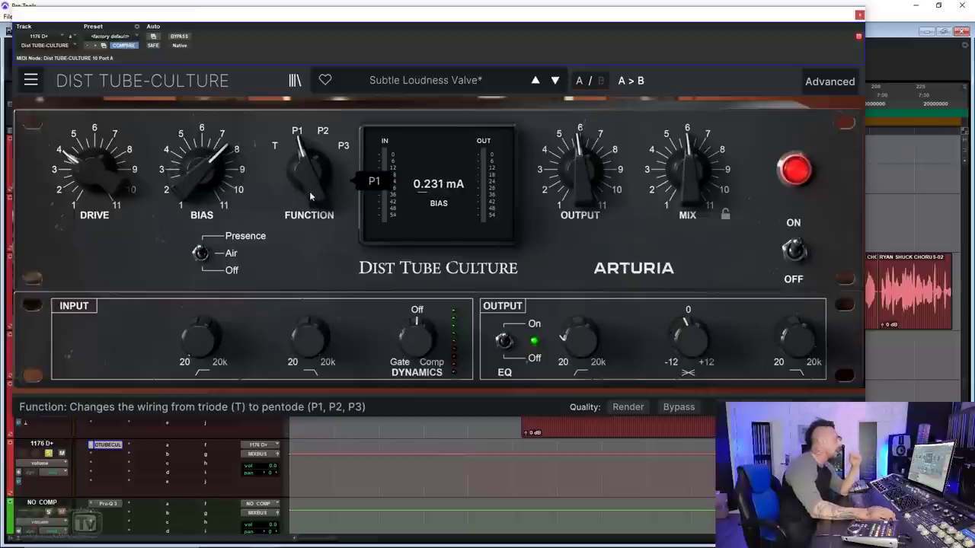
Cycle the Function selector through T, P1 and P2, ending on P3.
drag(303, 169, 304, 183)
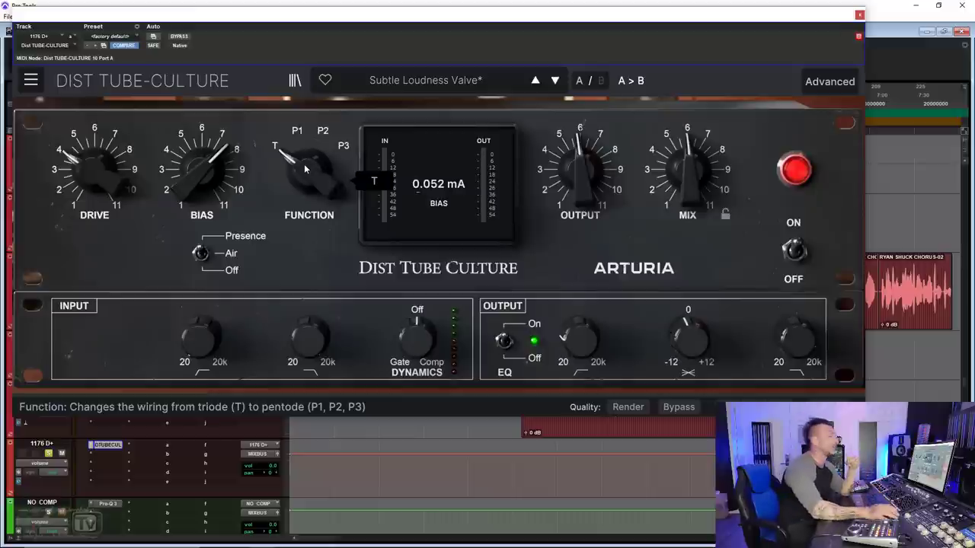
drag(304, 169, 303, 168)
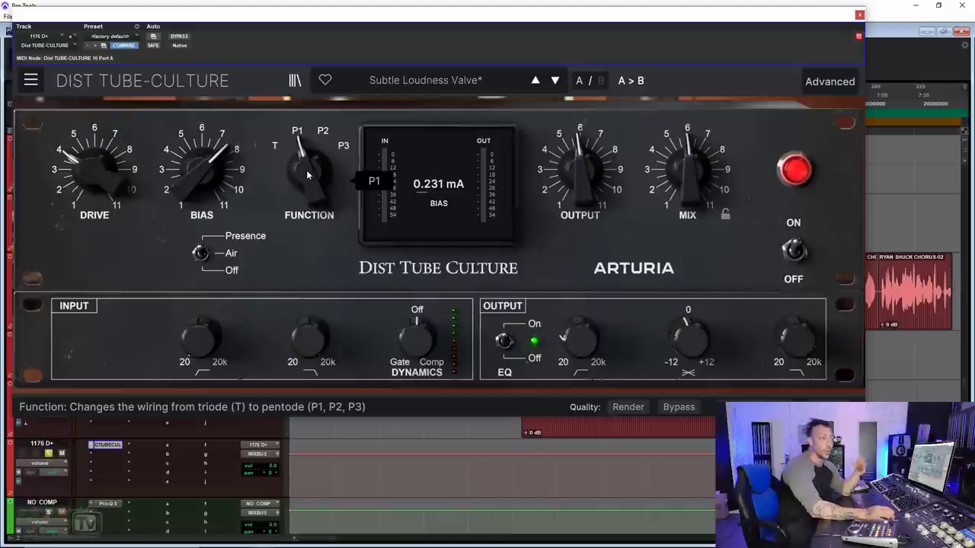
drag(308, 176, 312, 179)
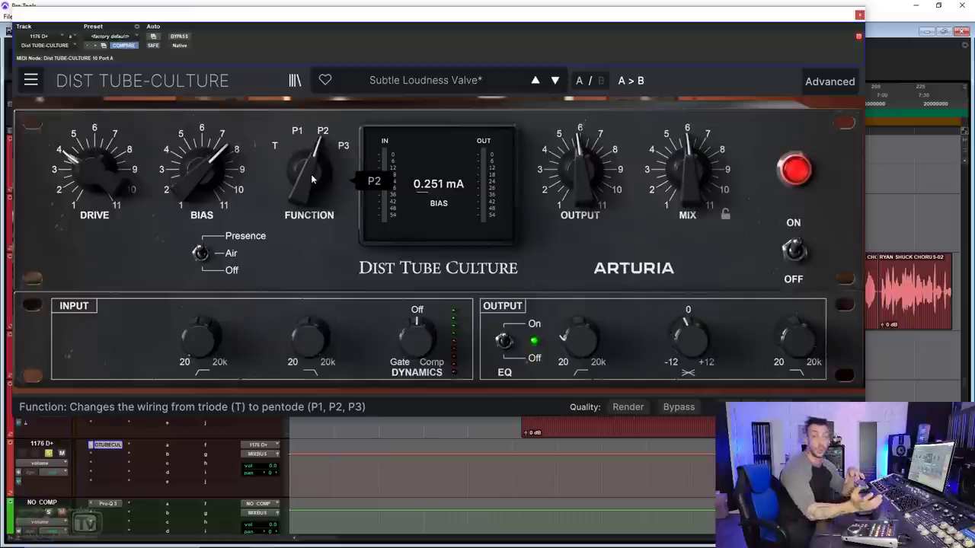
drag(312, 179, 312, 172)
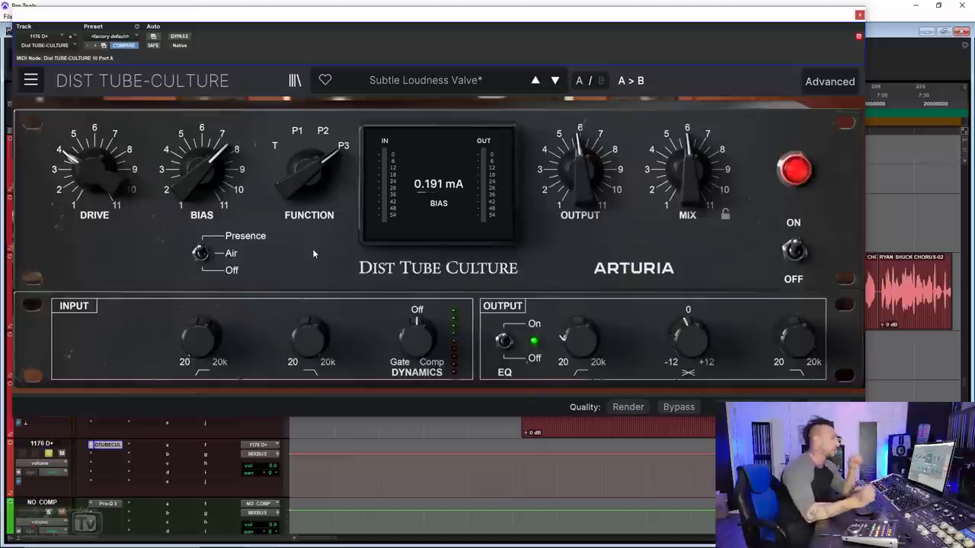
drag(583, 179, 609, 217)
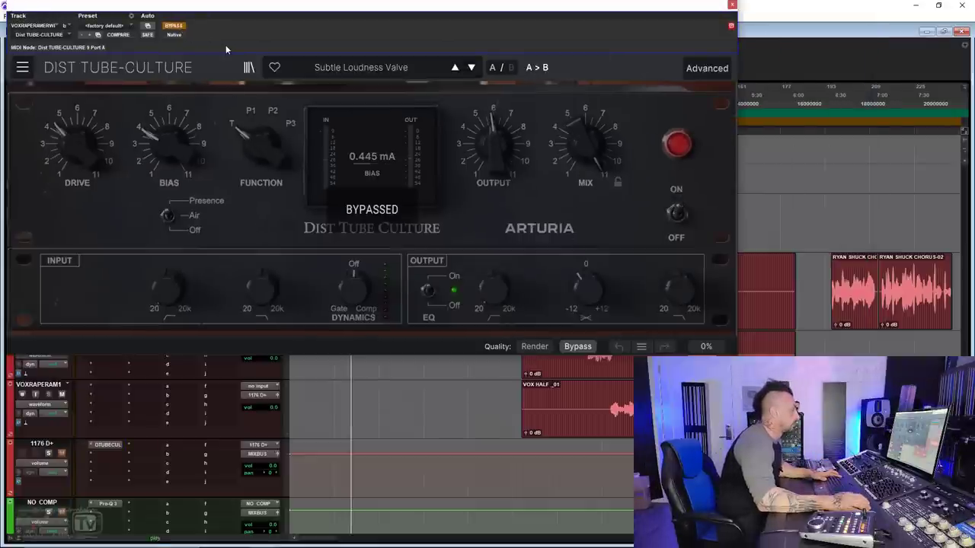
Compare the playing vocal with and without the distortion by toggling the plug-in's bypass, leaving the effect active.
click(178, 26)
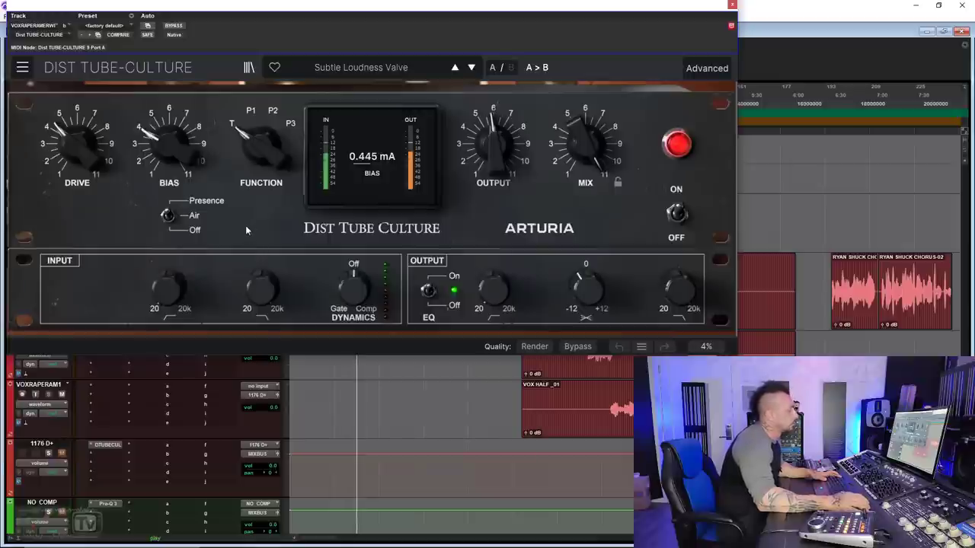
click(173, 27)
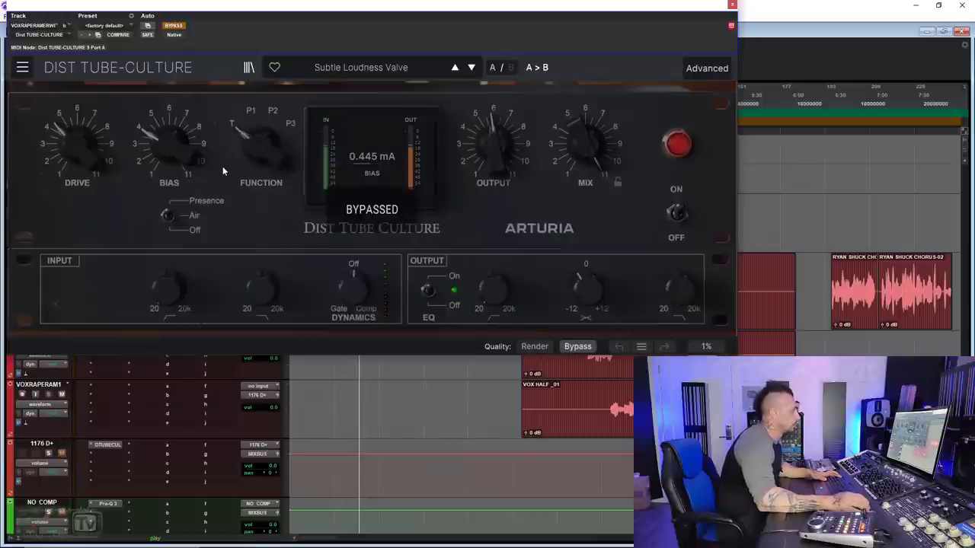
click(176, 27)
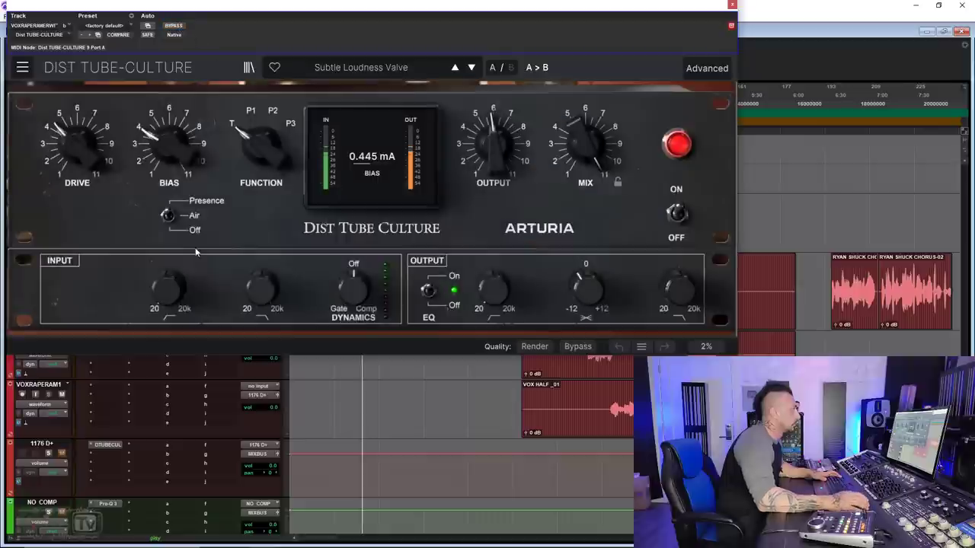
click(180, 27)
click(181, 27)
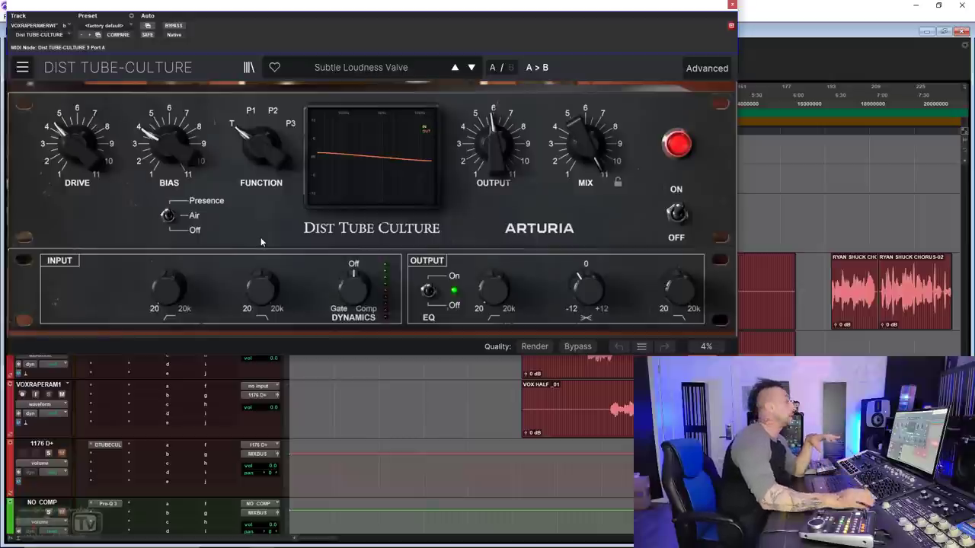
Start playback and flip the Presence, Air and Off mode switch to audition its settings.
click(167, 217)
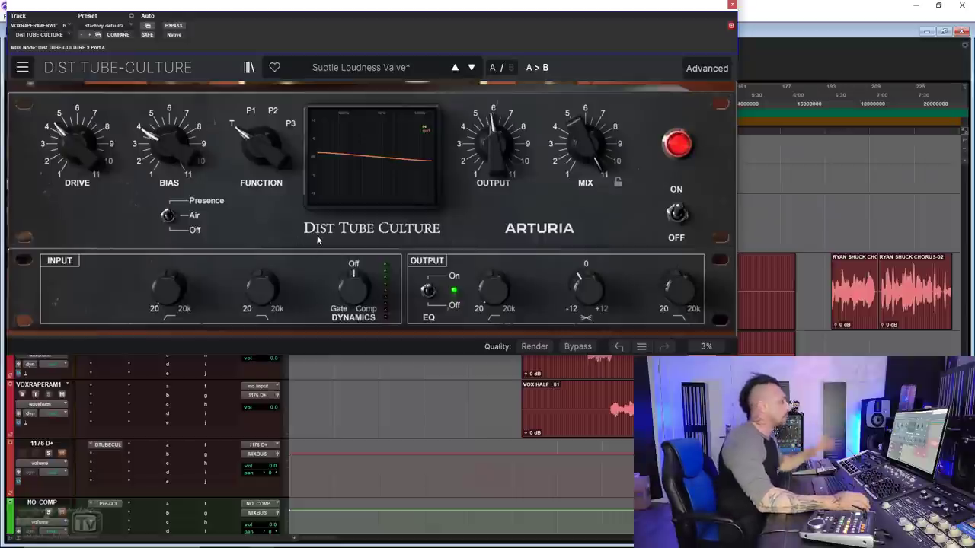
key(space)
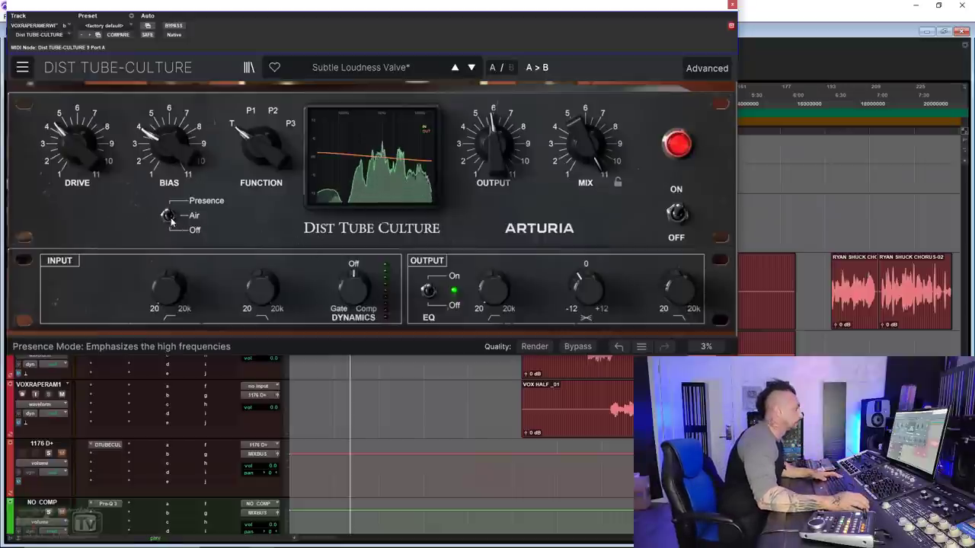
click(171, 219)
Raise Drive to about 7 and sweep Bias before setting it to about 4.16, with the mode switch on Air.
drag(76, 141, 77, 118)
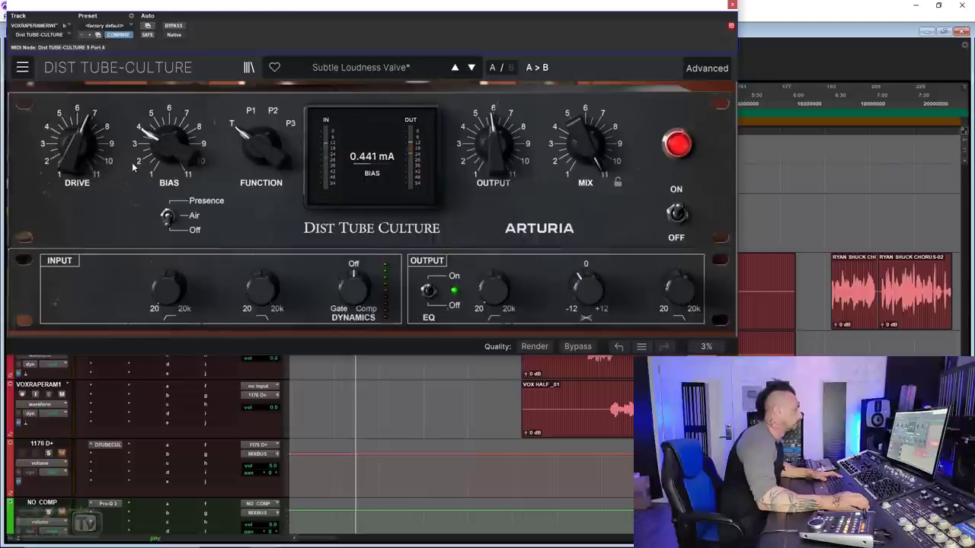
drag(169, 145, 169, 110)
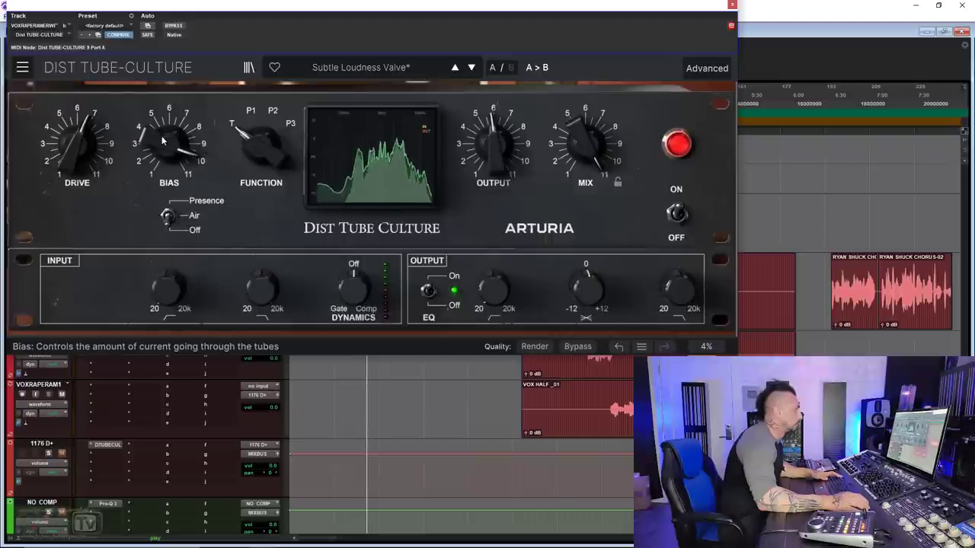
drag(77, 143, 76, 167)
drag(169, 143, 169, 200)
click(168, 216)
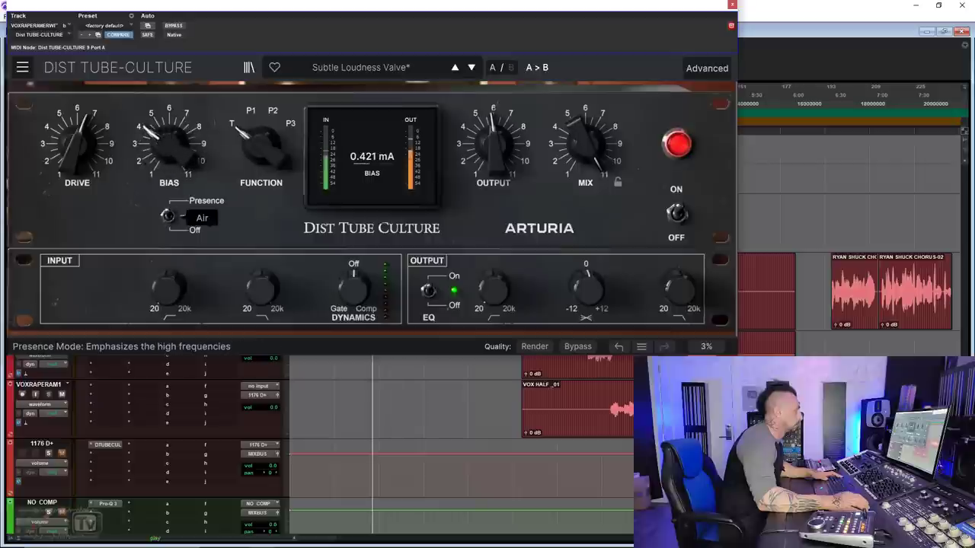
click(167, 211)
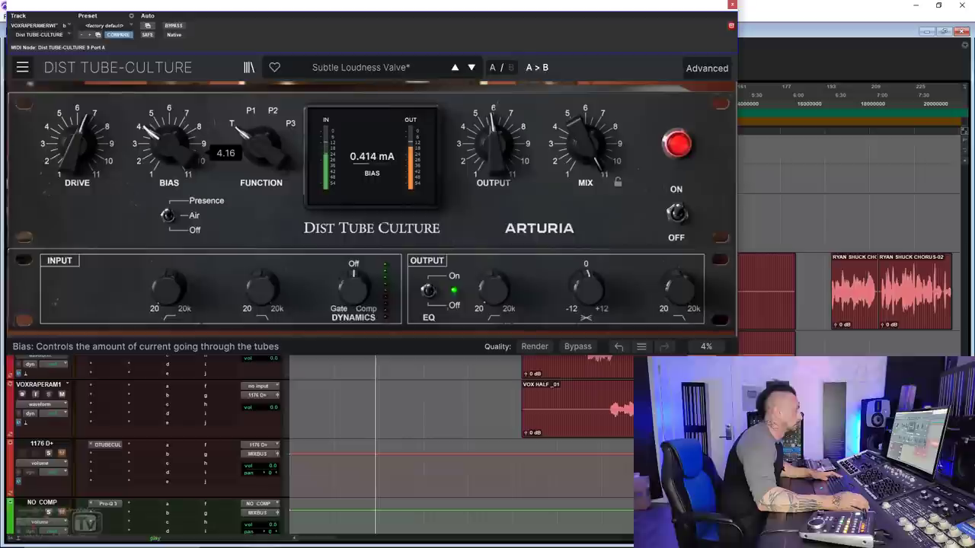
Tilt the output EQ below 0 and adjust its high-pass and low-pass filter cutoffs.
drag(586, 287, 586, 330)
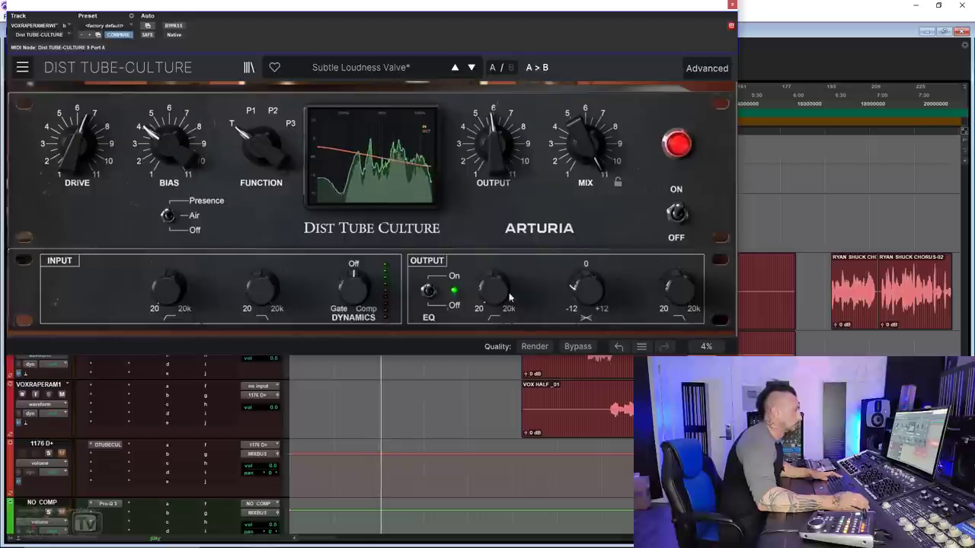
scroll(493, 287, up, 8)
scroll(488, 295, down, 10)
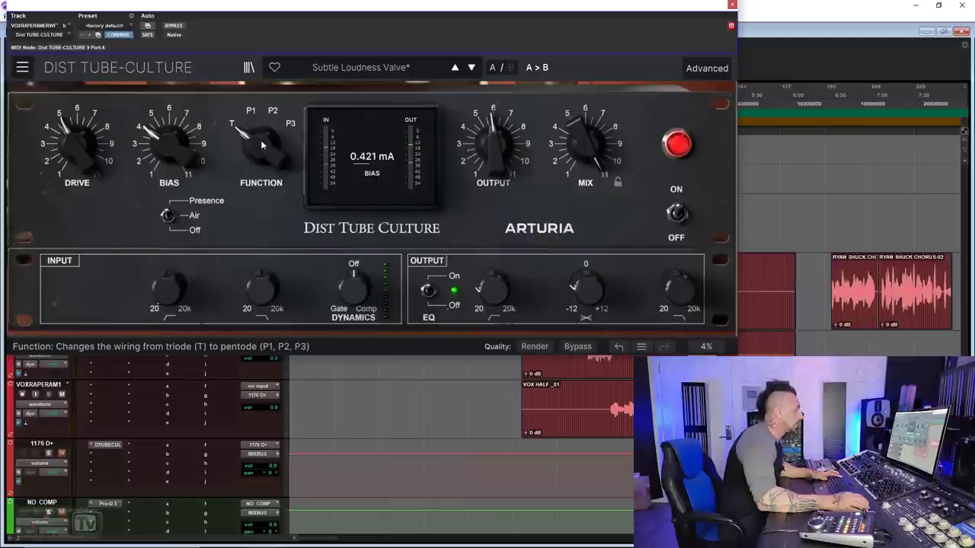
Switch Function to P1, start playback, and audition Drive up to about +29.2 dB against Bias at about 8.84 and 3.20.
drag(261, 144, 263, 127)
key(space)
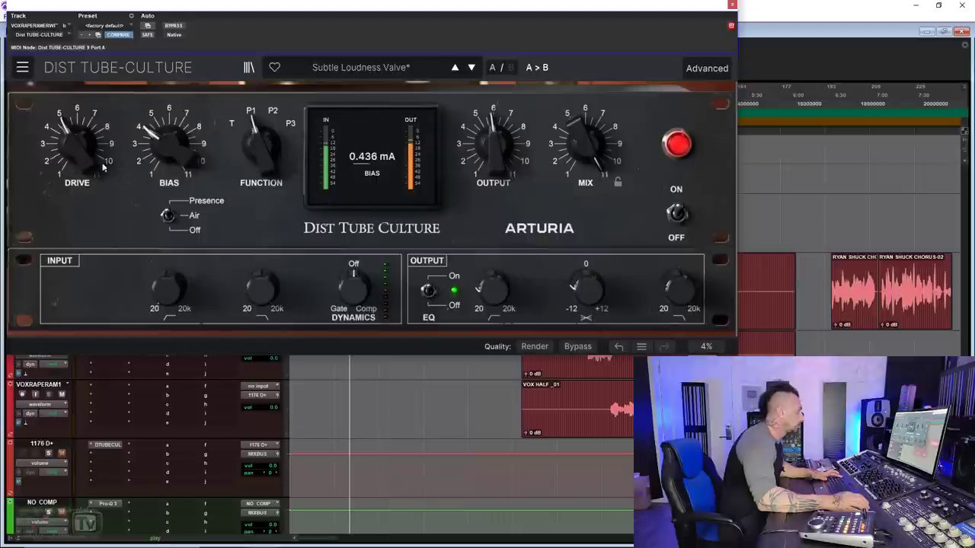
drag(89, 163, 86, 141)
scroll(169, 148, up, 8)
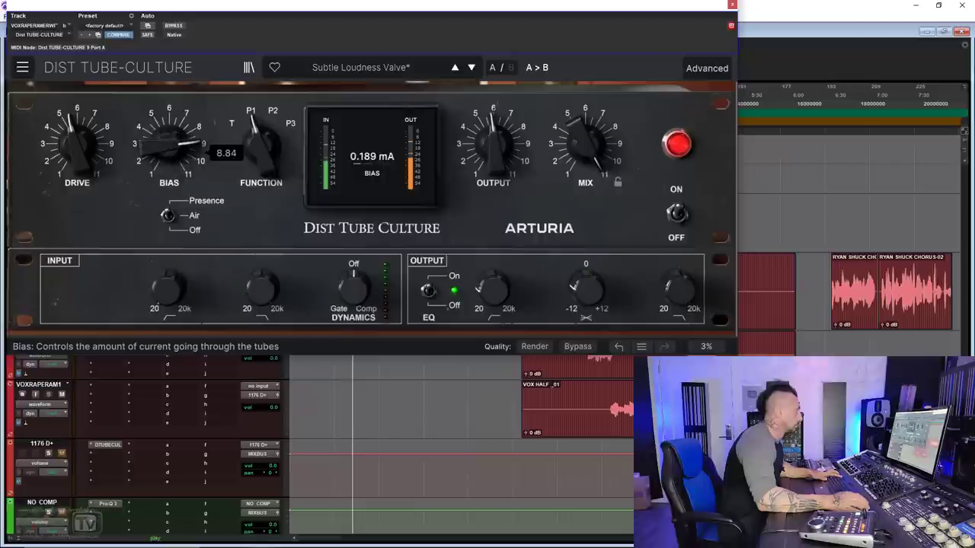
scroll(80, 144, up, 4)
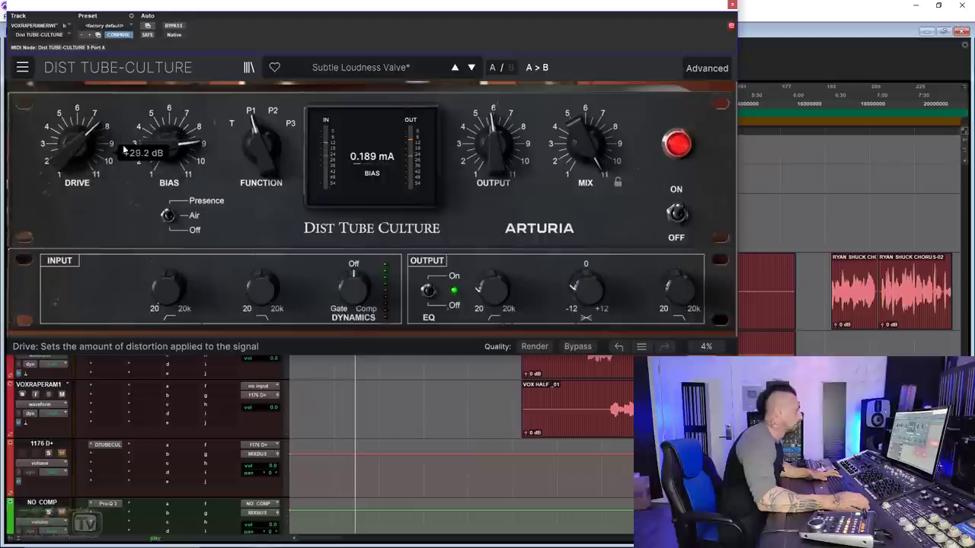
scroll(169, 145, down, 6)
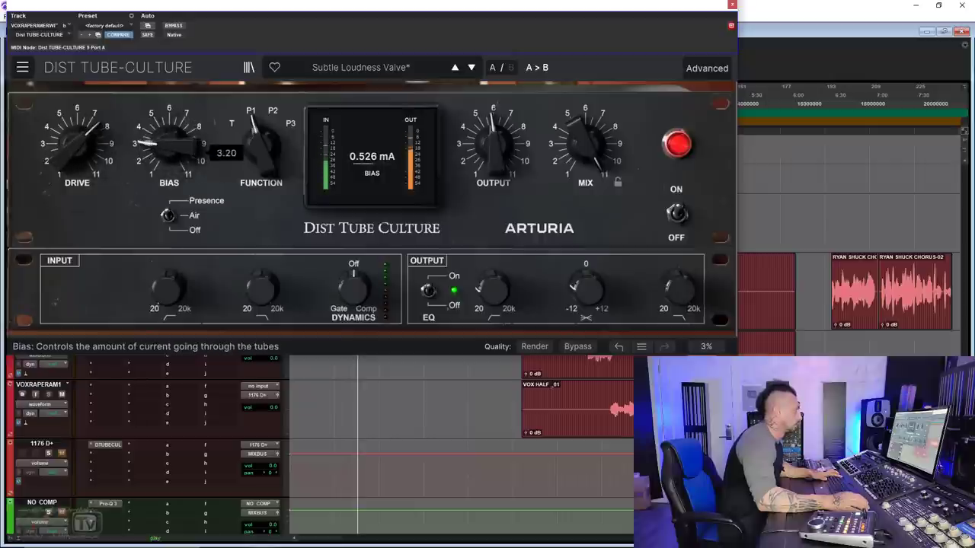
scroll(77, 145, down, 3)
Sweep Bias through about 7.68 and 6.60 in the P1 wiring, then raise it to nearly 9.
scroll(169, 144, up, 5)
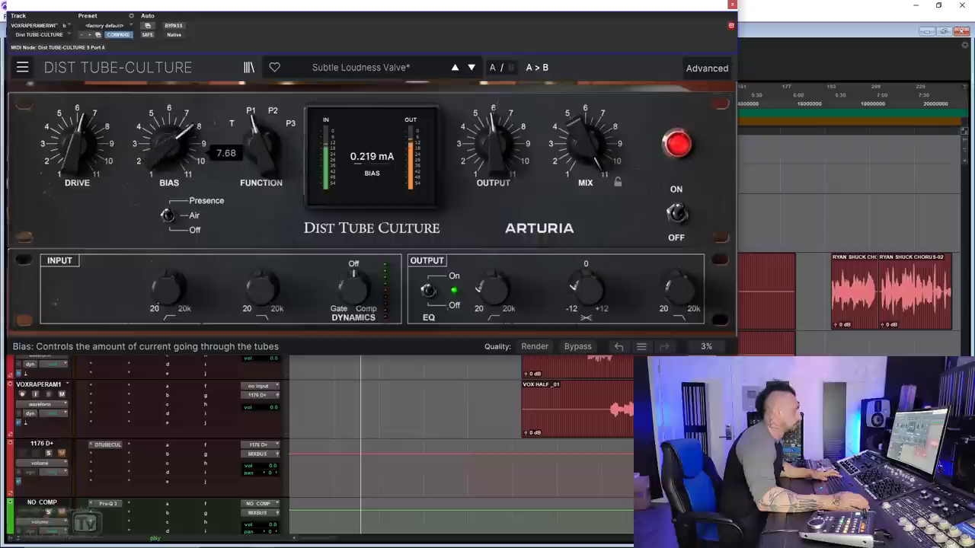
scroll(169, 145, up, 3)
scroll(169, 144, down, 5)
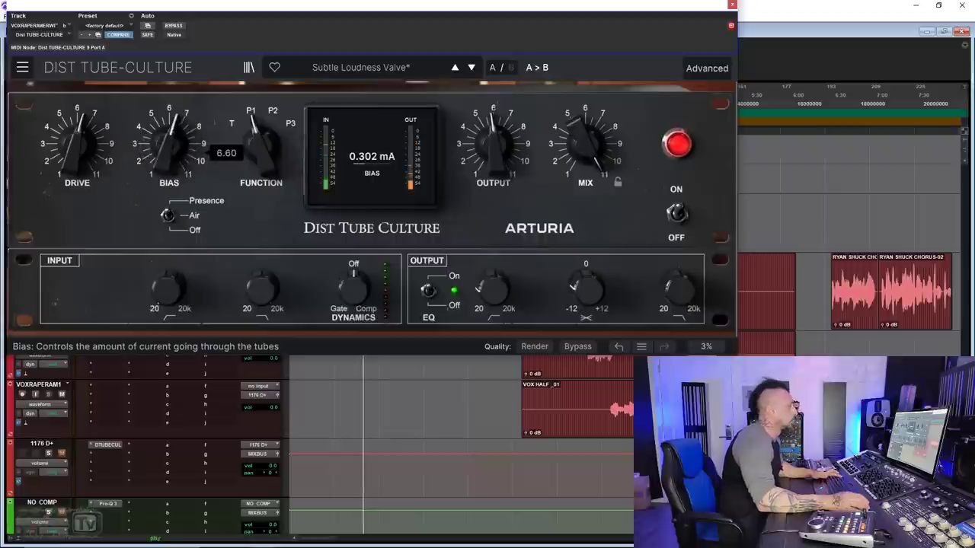
scroll(153, 155, down, 1)
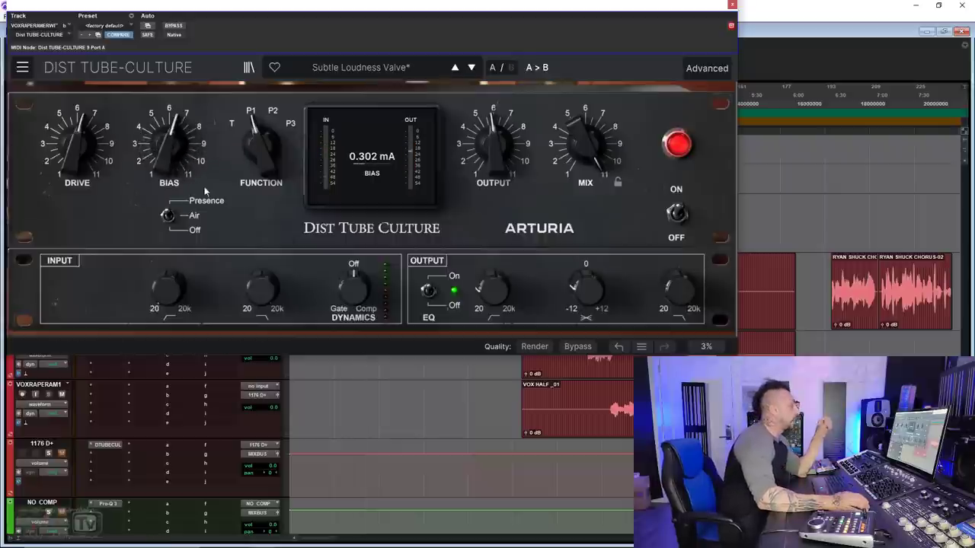
scroll(194, 170, up, 5)
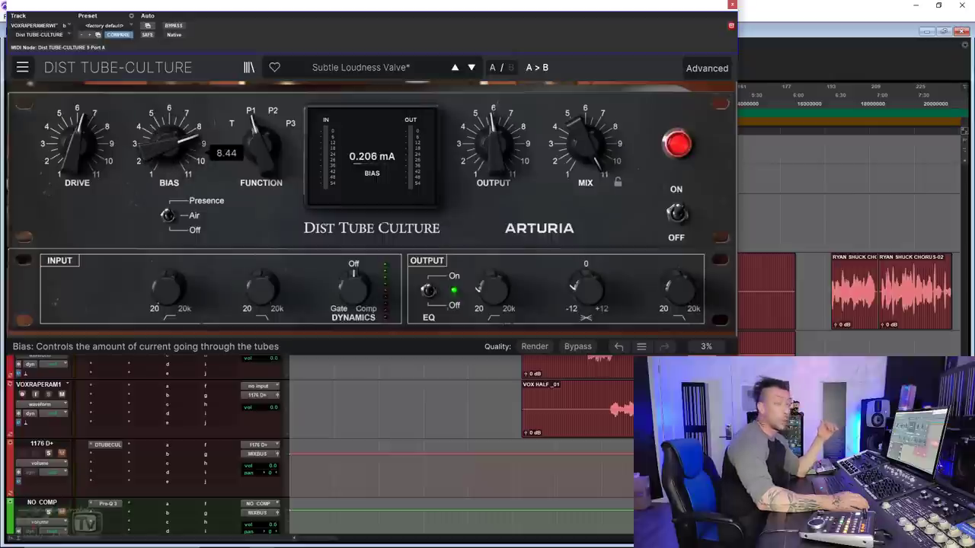
mouse_move(169, 145)
mouse_down()
mouse_move(169, 163)
mouse_move(169, 137)
mouse_up()
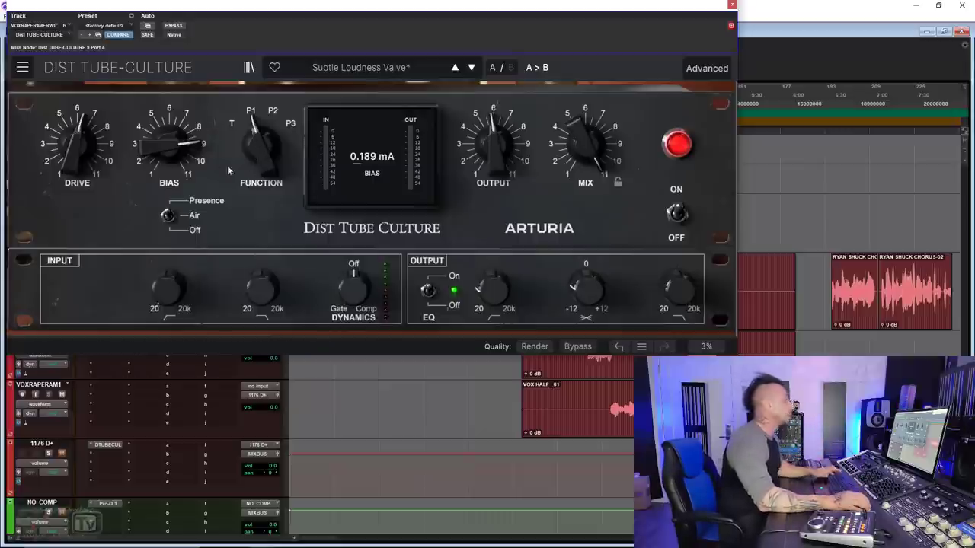
Dial in the P2 wiring with Drive near 6.7 and Output at about -4.62 dB, comparing the vocal against bypass.
drag(176, 134, 156, 138)
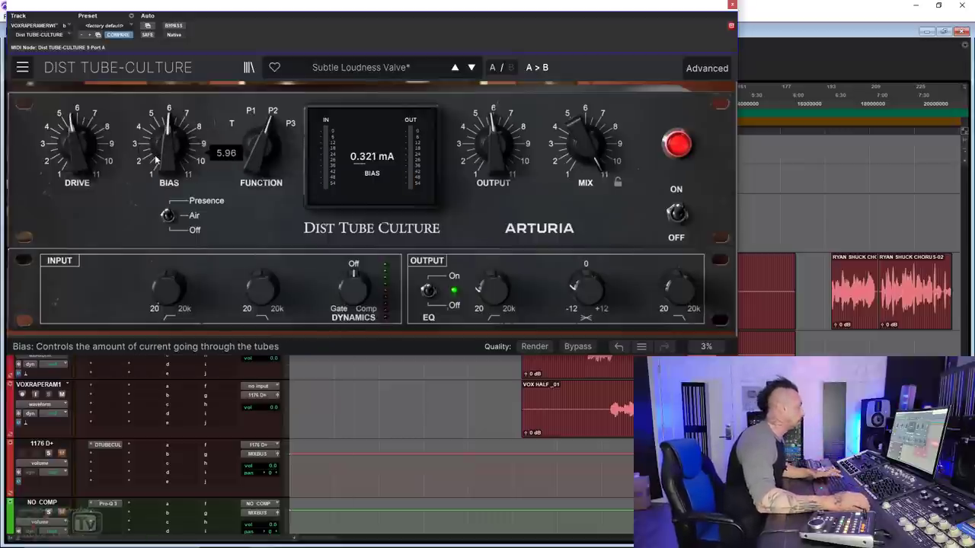
drag(78, 156, 78, 136)
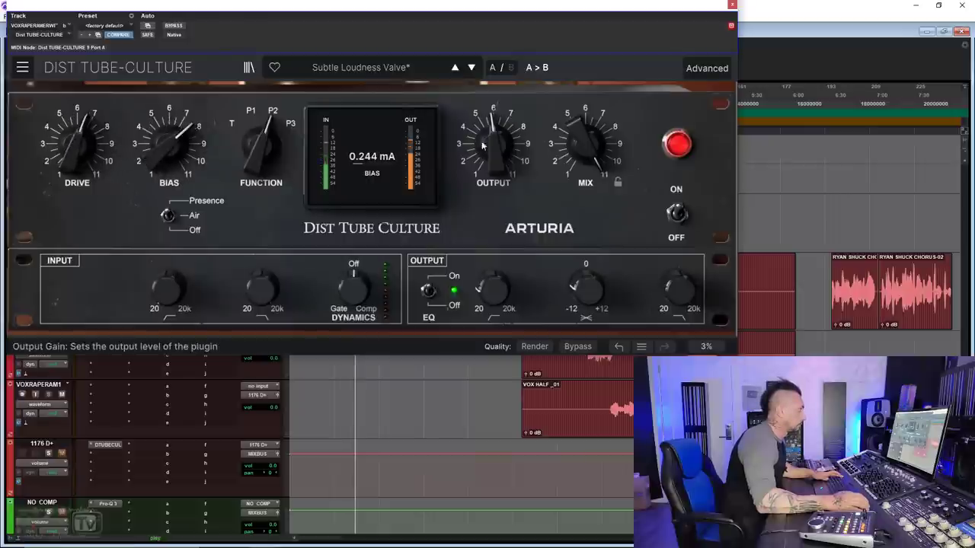
drag(482, 146, 482, 154)
click(180, 27)
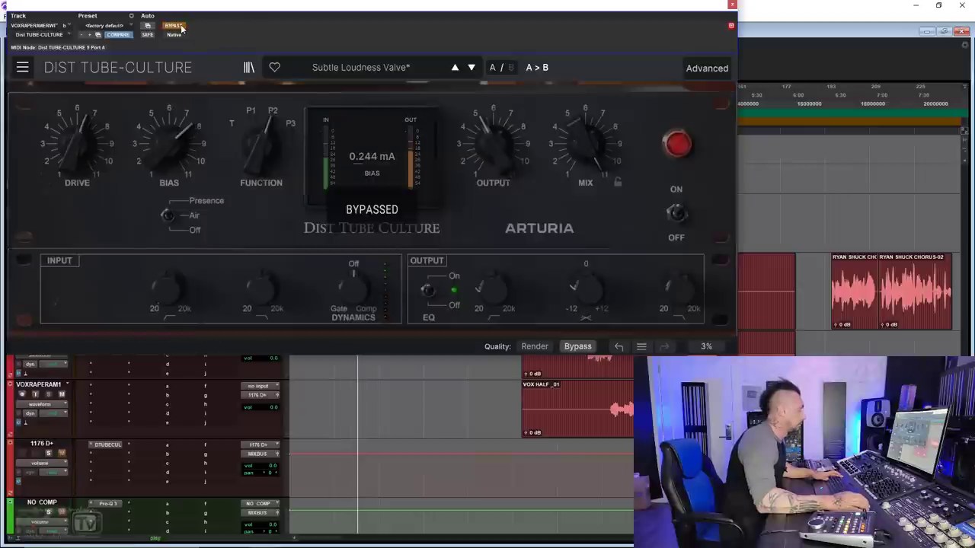
click(180, 28)
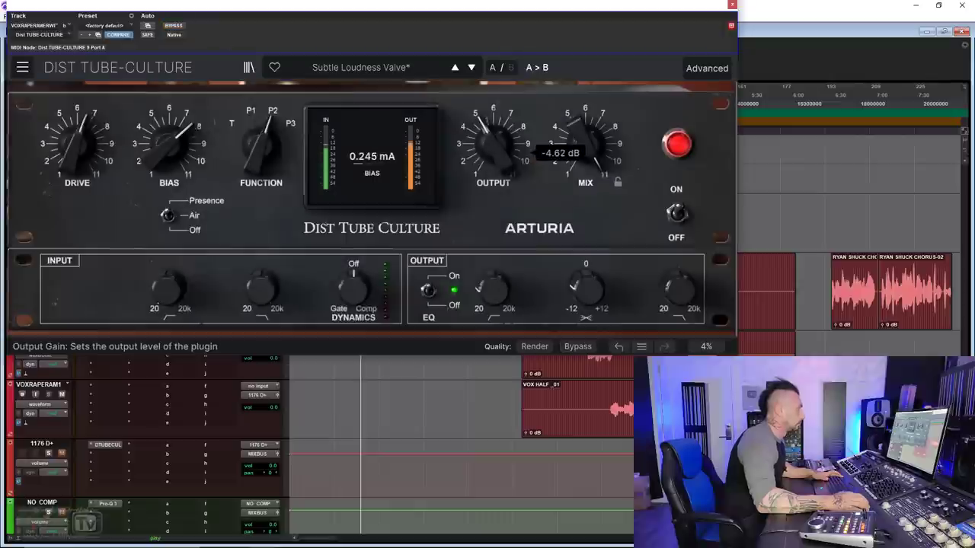
Audition Bias near 9 and then below 3 while raising Drive to about 7.5.
drag(181, 152, 182, 143)
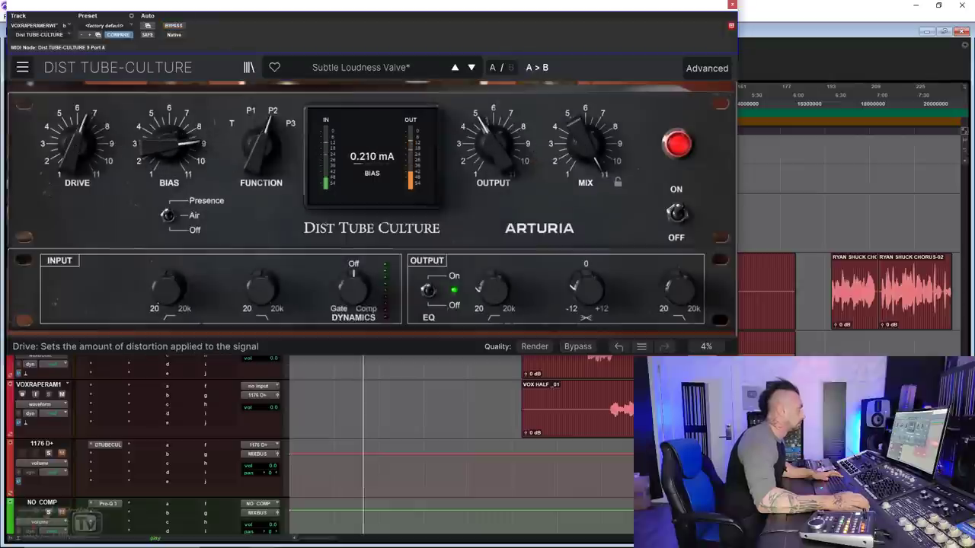
drag(77, 148, 77, 139)
drag(175, 152, 176, 201)
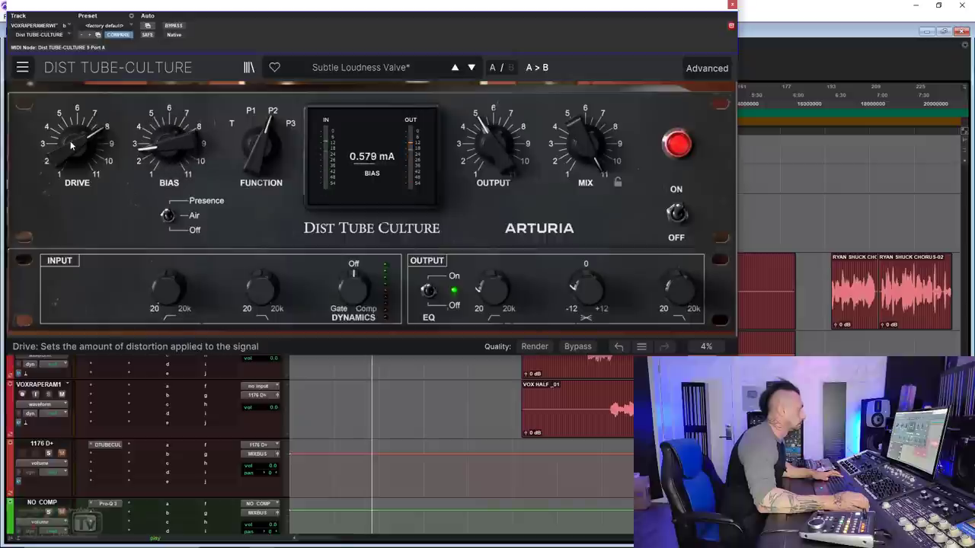
drag(77, 145, 77, 141)
Lower Mix to just over 5, set Output to about -4.25 dB, and compare the blend with the bypassed vocal.
drag(586, 144, 585, 178)
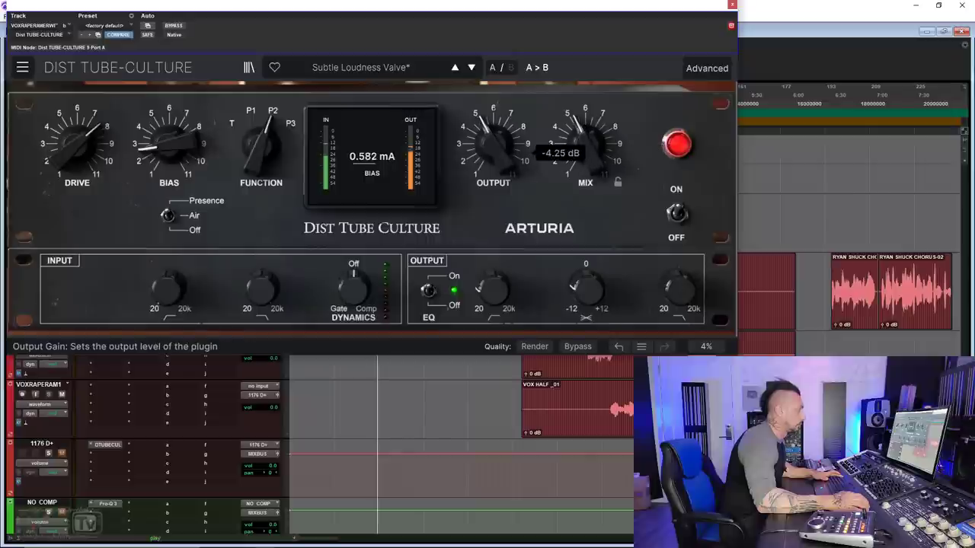
drag(494, 145, 494, 140)
click(178, 26)
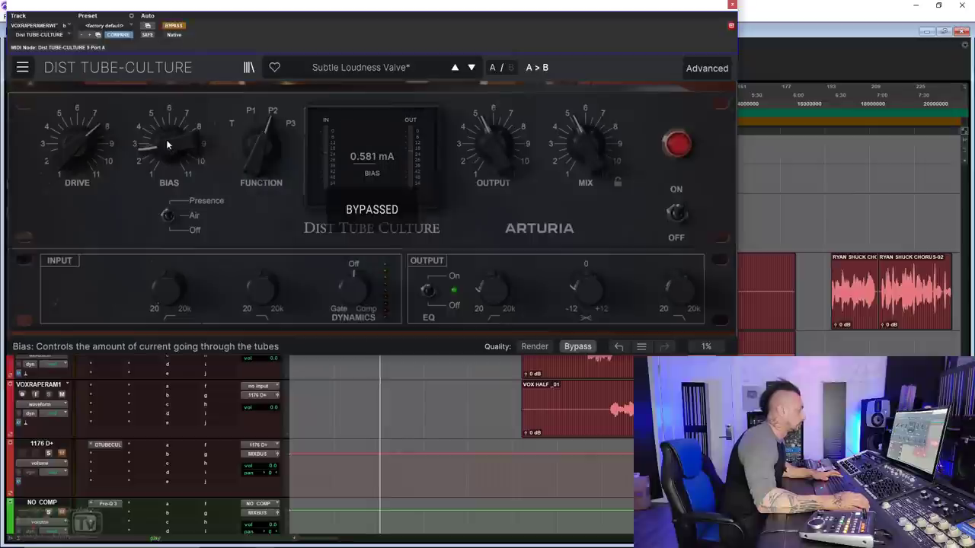
click(178, 26)
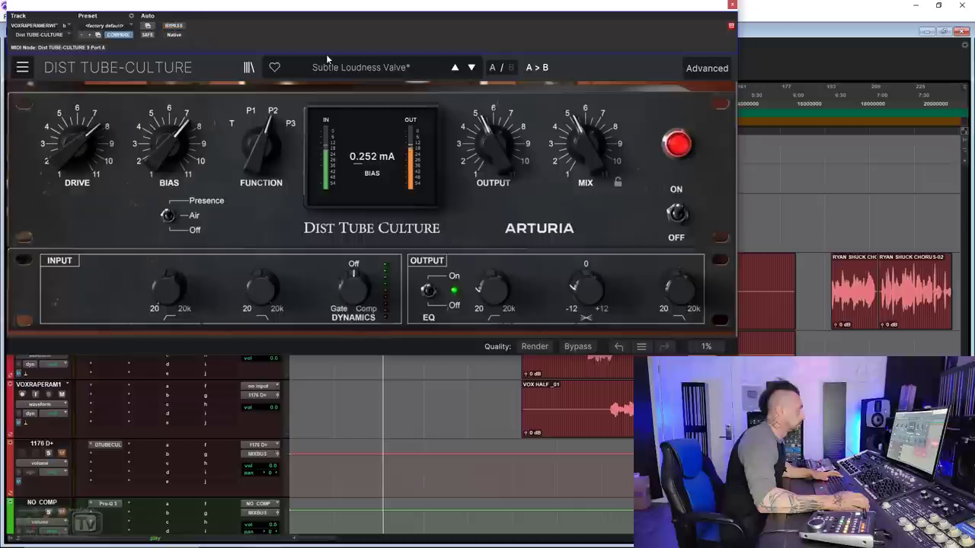
Audition Mix at about 3 and about 6, toggling bypass to compare each blend, and readjust Mix.
drag(585, 144, 585, 173)
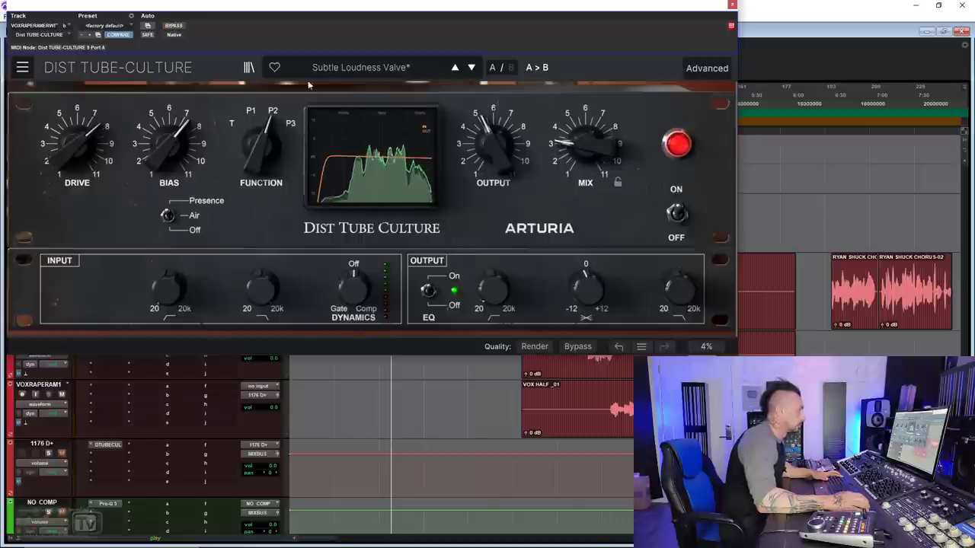
click(175, 26)
click(176, 26)
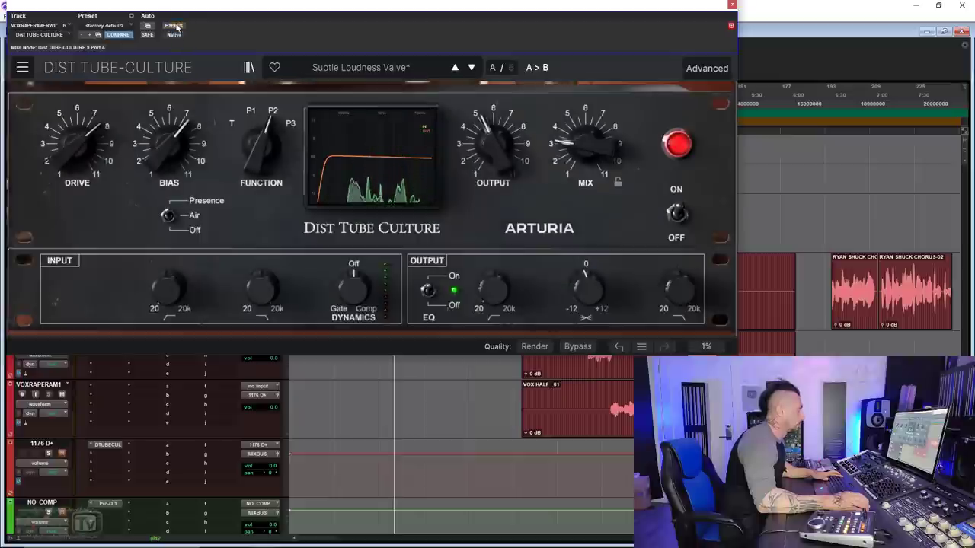
drag(585, 147, 585, 110)
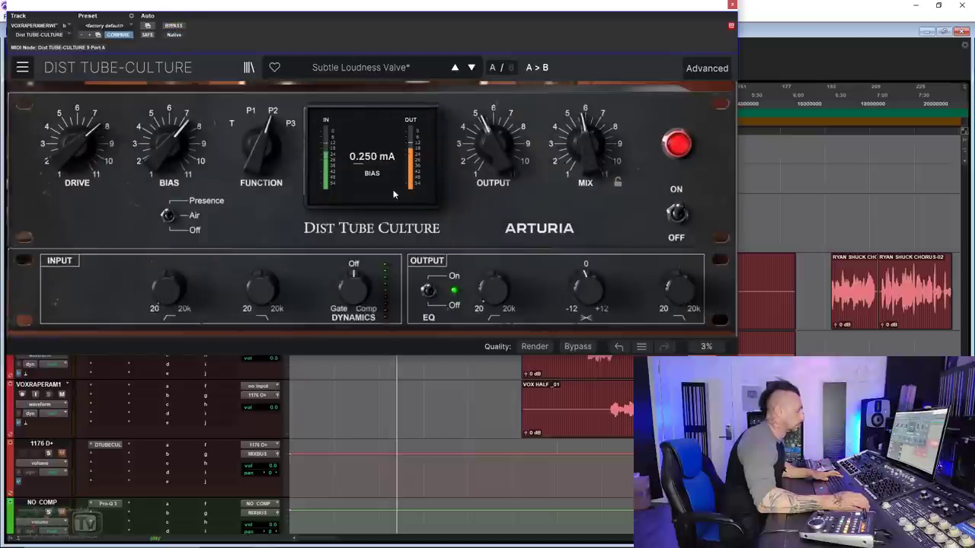
click(176, 26)
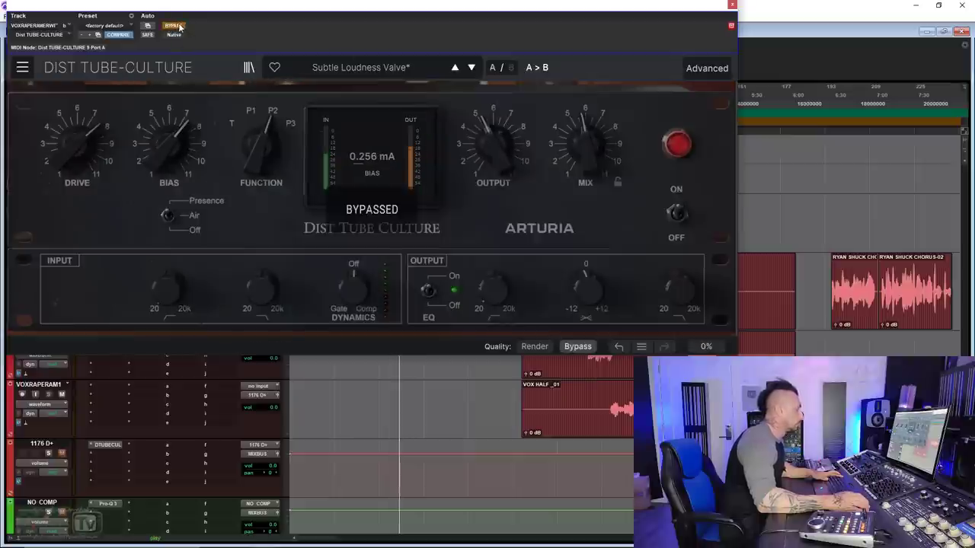
click(176, 26)
drag(585, 145, 584, 175)
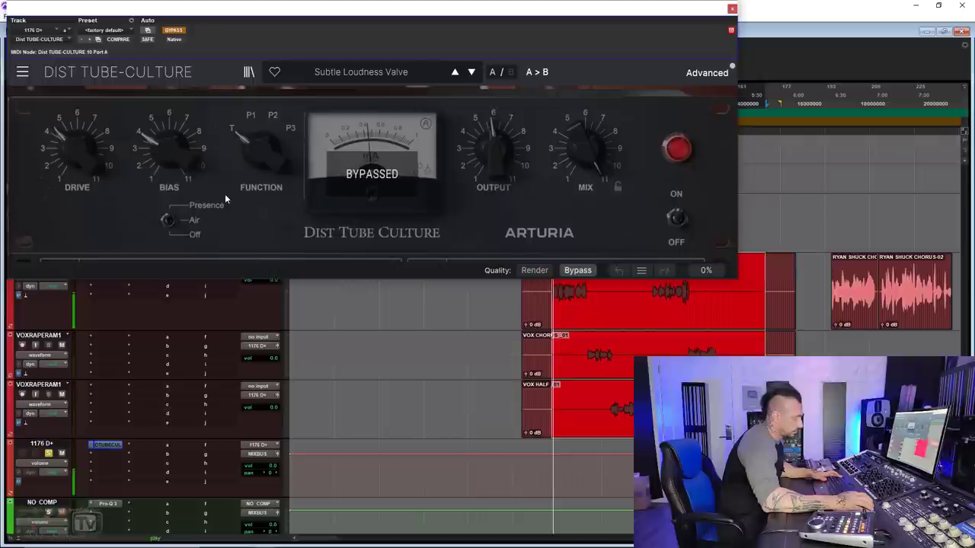
Activate the 1176 D+ track's distortion, high-pass its input at about 77.5 Hz, reset the output tilt EQ to 0, and compare with bypass.
click(174, 30)
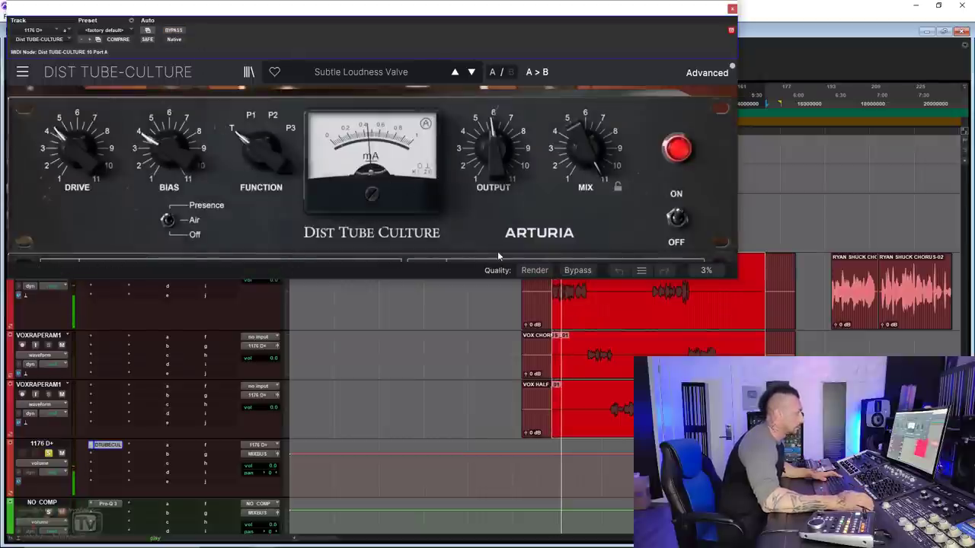
click(707, 73)
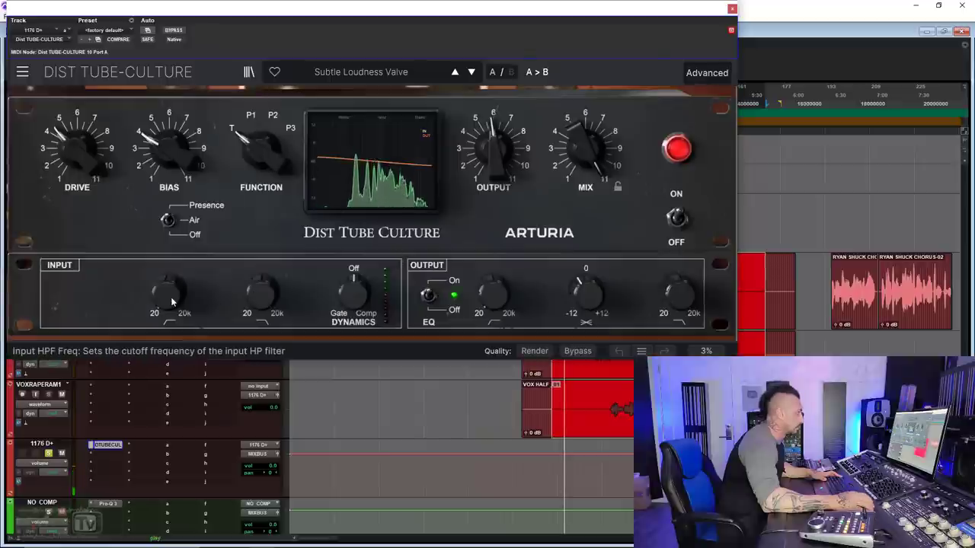
drag(169, 293, 169, 270)
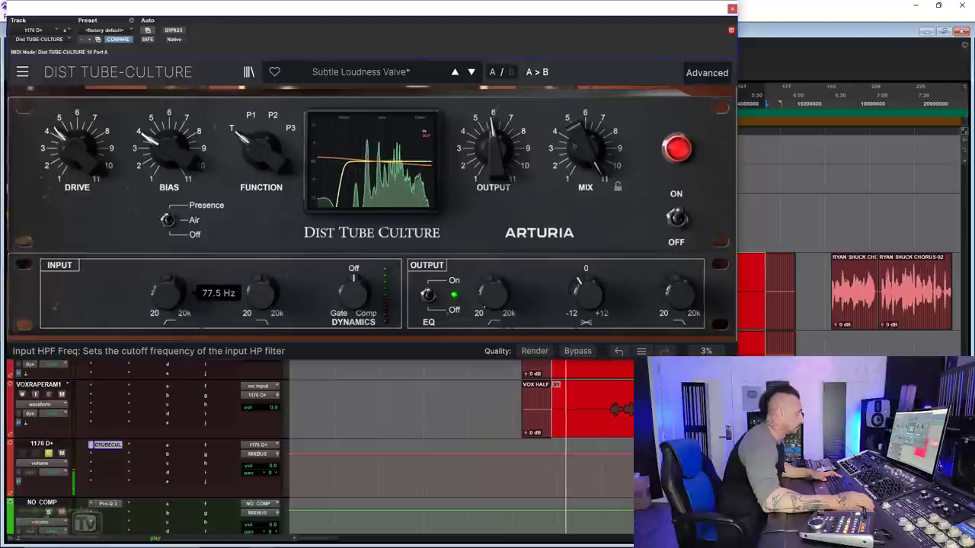
double_click(586, 292)
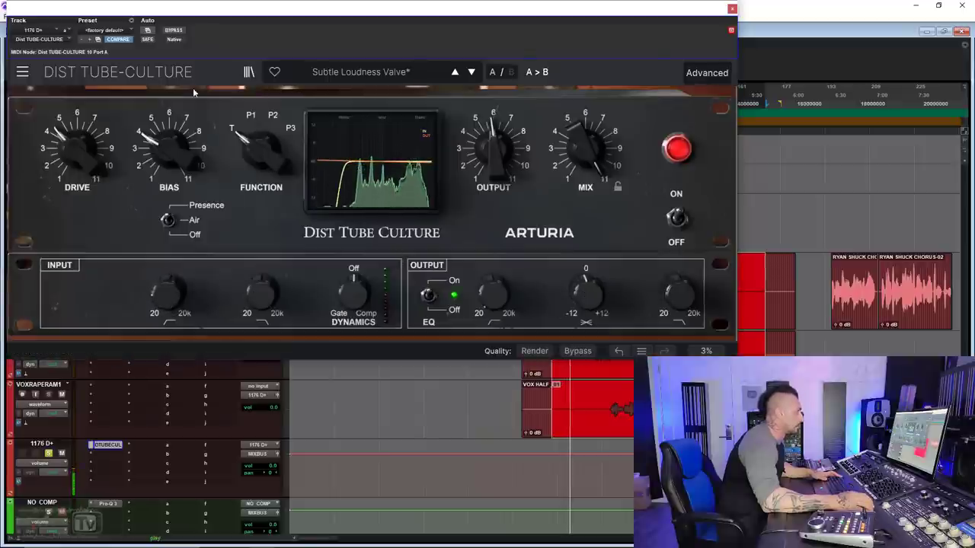
click(173, 31)
click(174, 31)
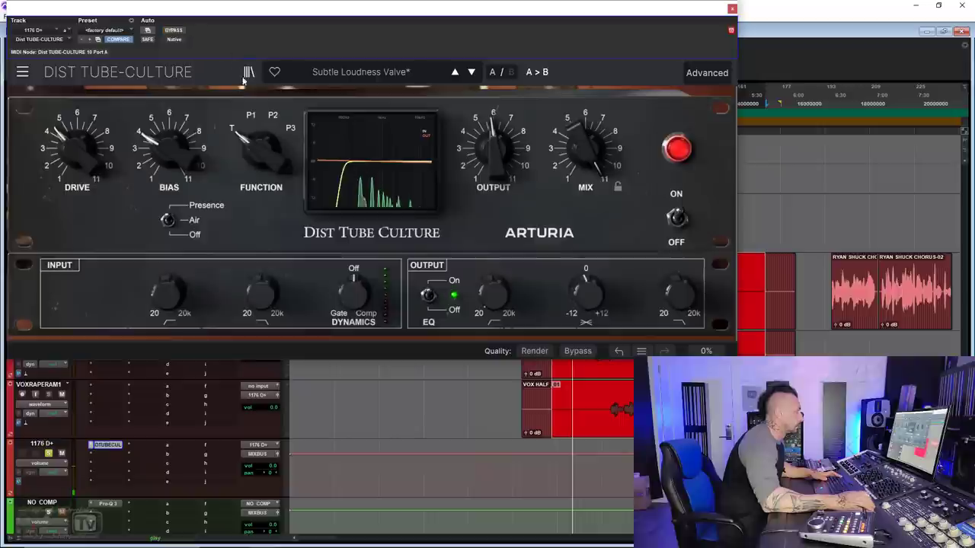
Raise Drive to about 6.8 and sweep Bias to about 6 before lowering it to about 2.60 in triode wiring.
drag(169, 149, 169, 123)
mouse_move(76, 148)
mouse_down()
mouse_move(76, 126)
mouse_move(77, 160)
mouse_up()
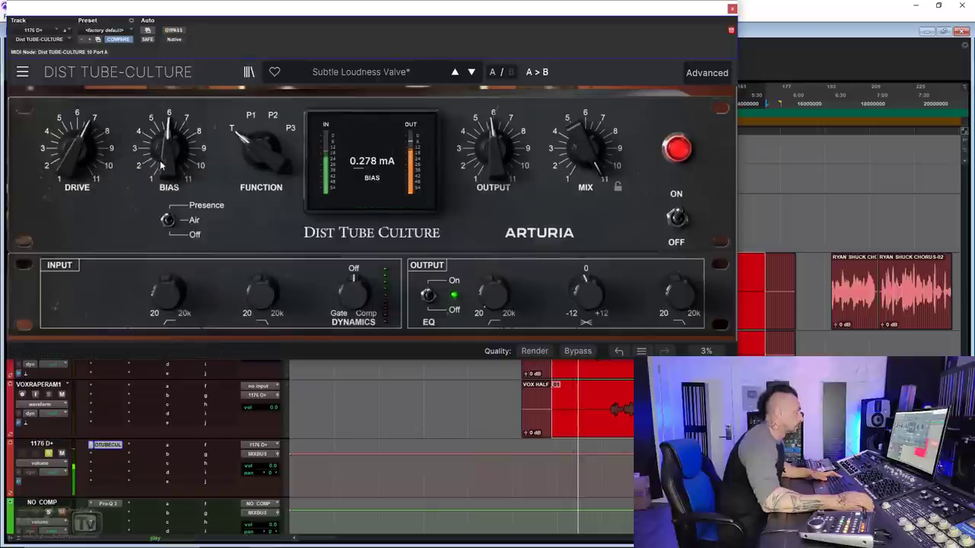
drag(163, 161, 163, 200)
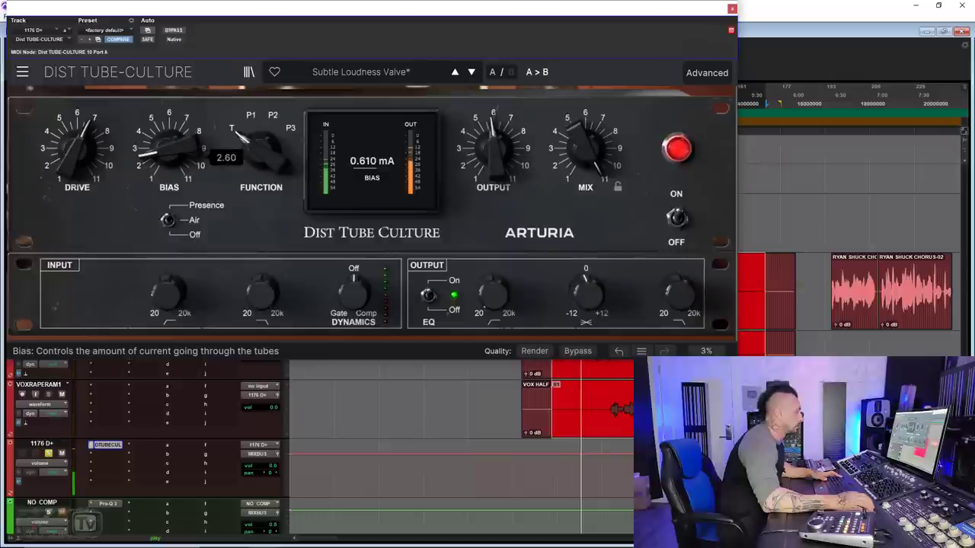
Audition Function P1 and then P2, raising Drive to about +27.2 dB and Bias to about 7.76 in P2.
drag(261, 150, 261, 136)
drag(174, 150, 174, 145)
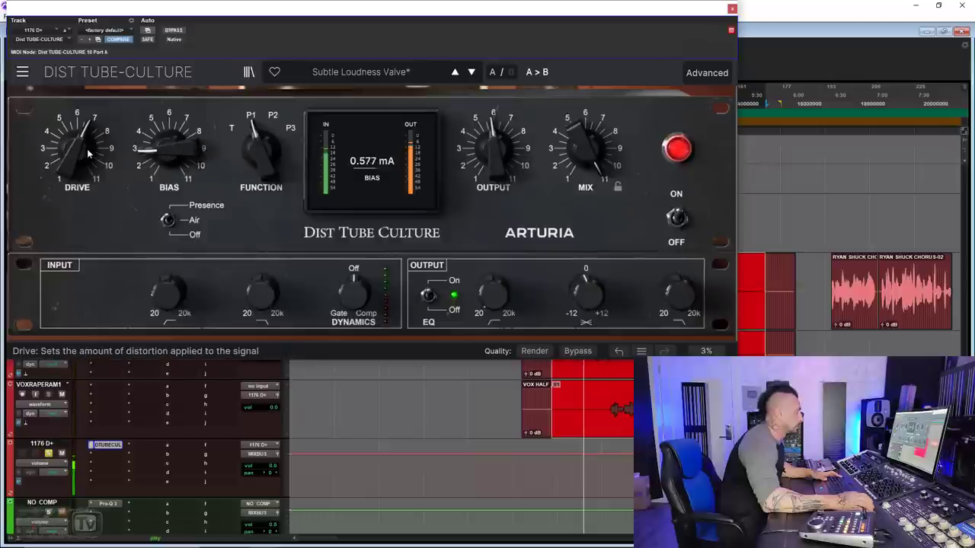
drag(88, 154, 87, 162)
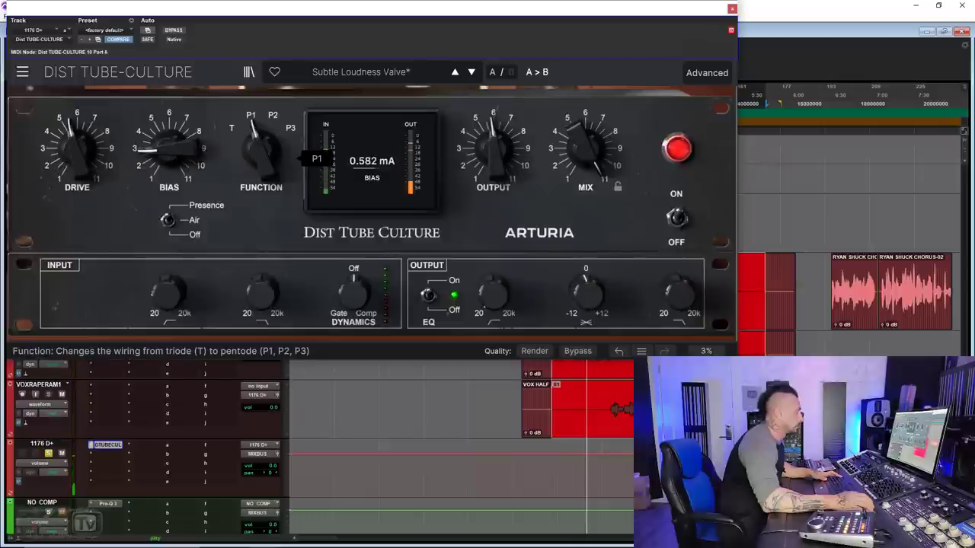
drag(261, 152, 260, 145)
drag(92, 154, 92, 146)
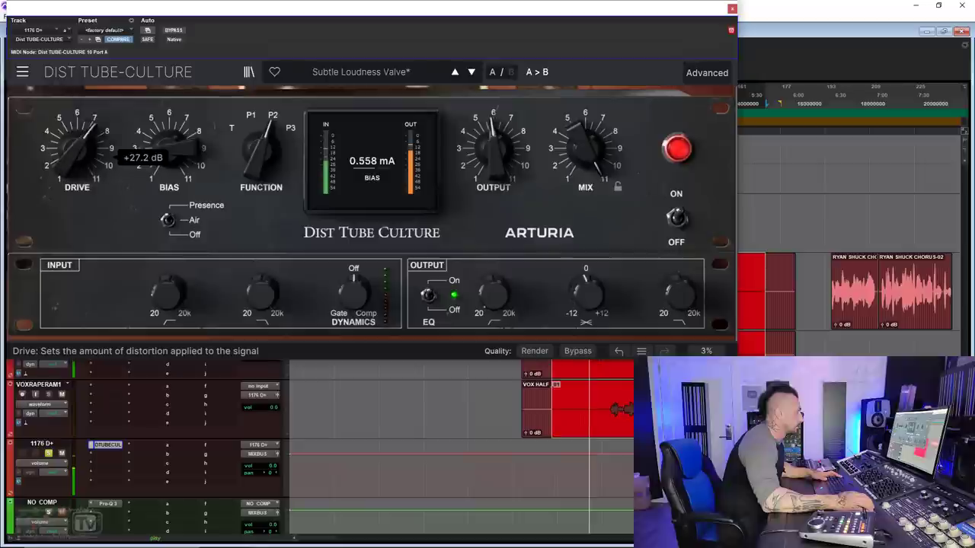
mouse_move(169, 152)
mouse_down()
mouse_move(169, 141)
mouse_move(169, 150)
mouse_up()
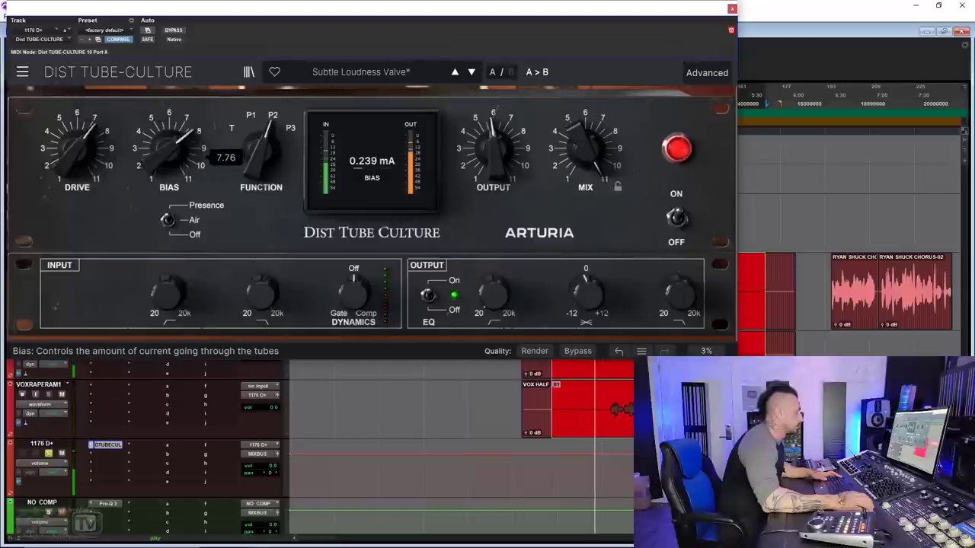
Compare the 1176 D+ track with the distortion bypassed and lower Output to about -9.43 dB.
click(174, 30)
click(173, 31)
drag(499, 152, 499, 161)
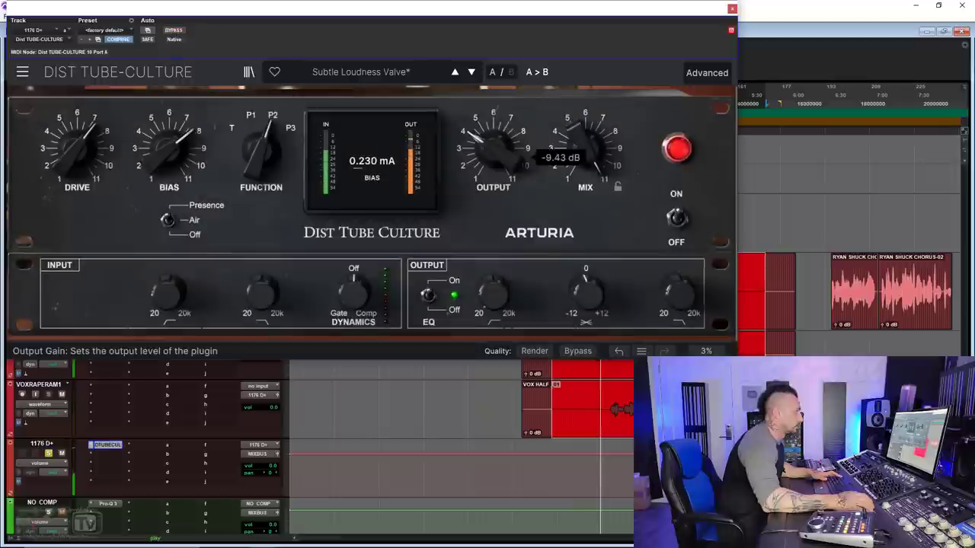
Compare the 1176 D+ track with bypass, lower Bias to about 6.92, and raise it to about 8.04.
click(174, 30)
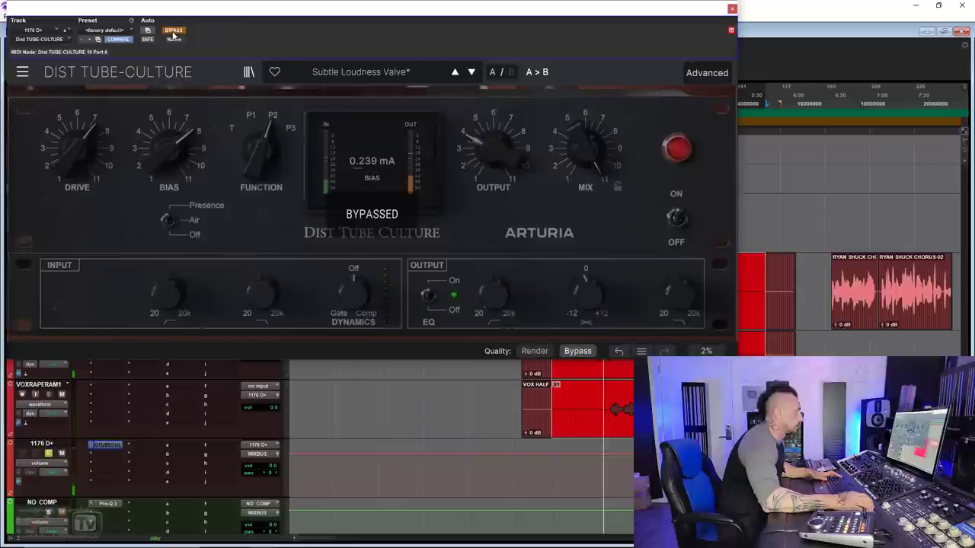
click(173, 31)
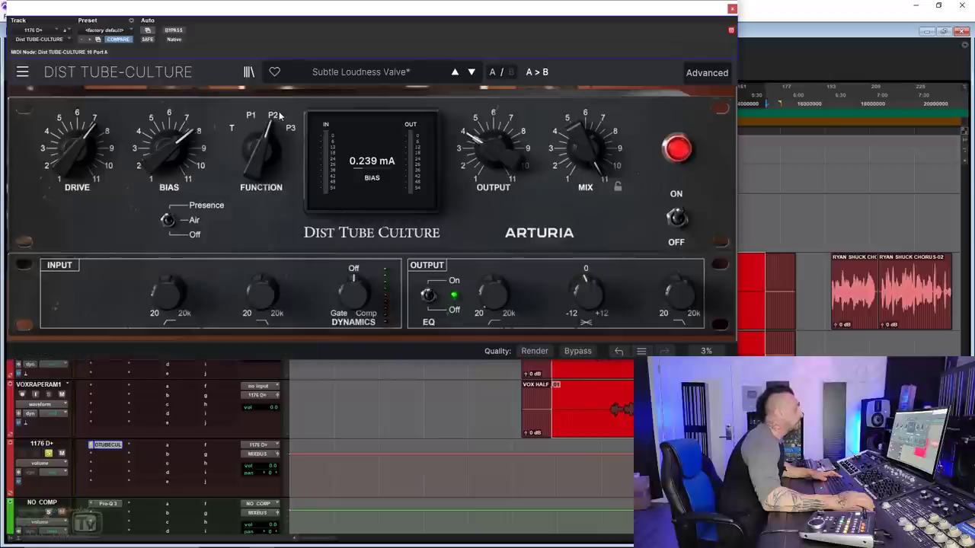
drag(169, 145, 169, 148)
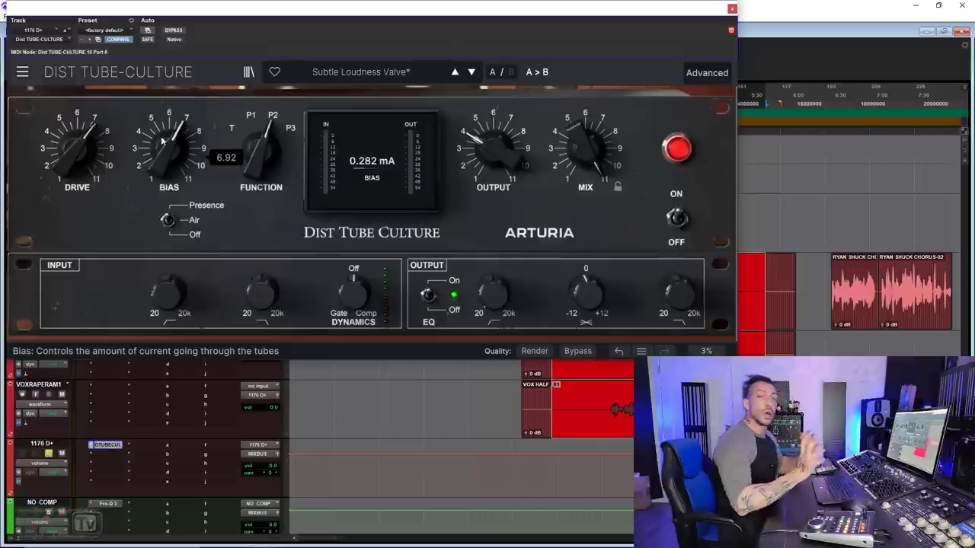
mouse_move(162, 140)
mouse_down()
mouse_move(161, 159)
mouse_move(161, 133)
mouse_up()
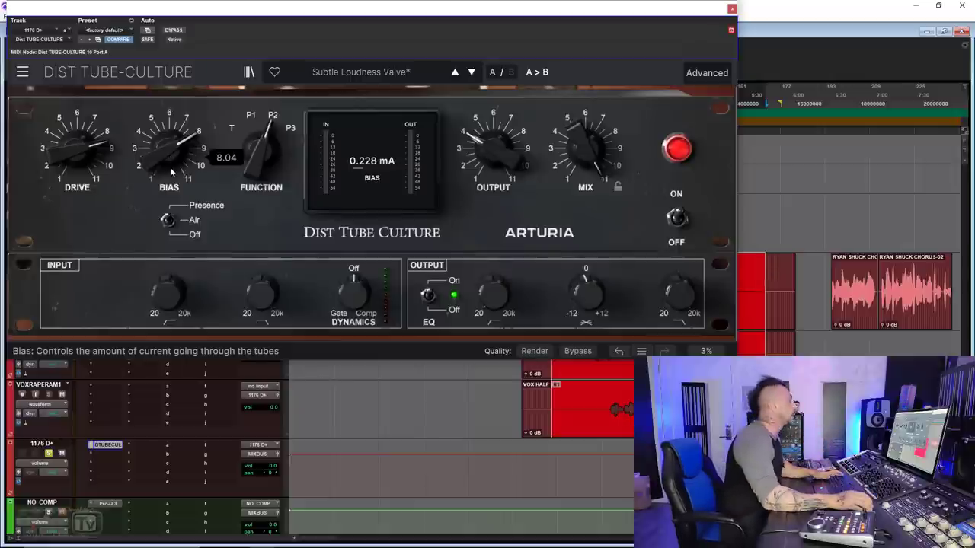
Nudge the output tilt EQ upward during playback and lower Mix to 35%.
key(space)
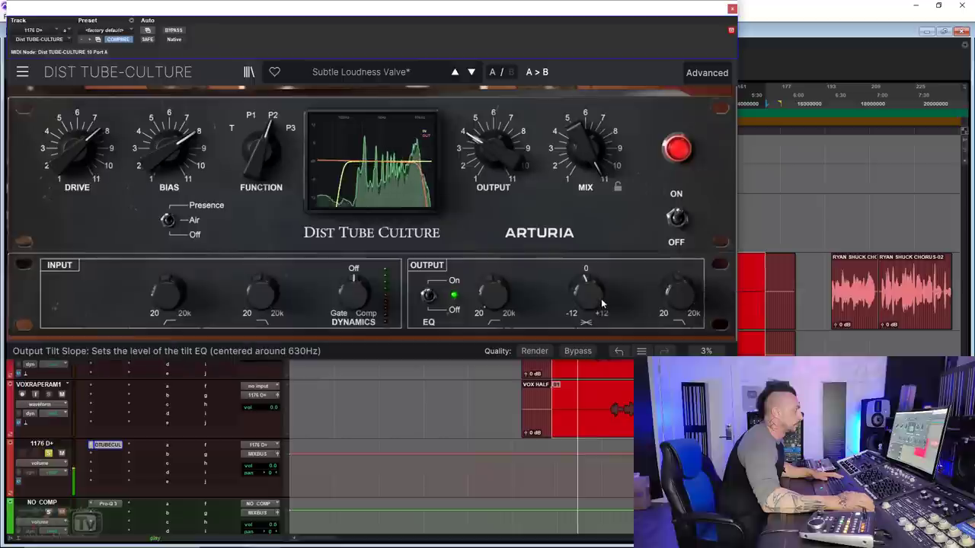
drag(601, 303, 601, 266)
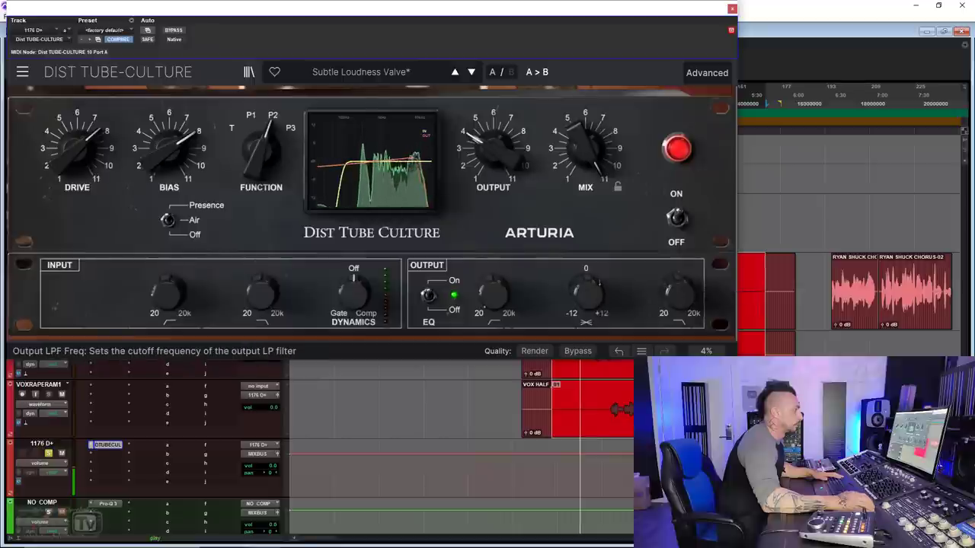
drag(585, 148, 585, 160)
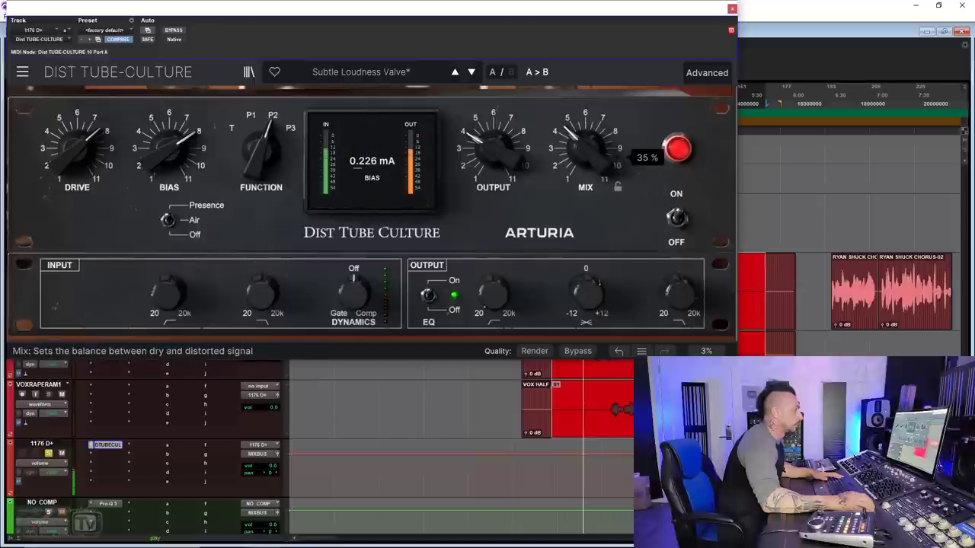
Compare the vocal with bypass at different blends, raising Mix to about 52% and lowering it to 40%.
click(174, 29)
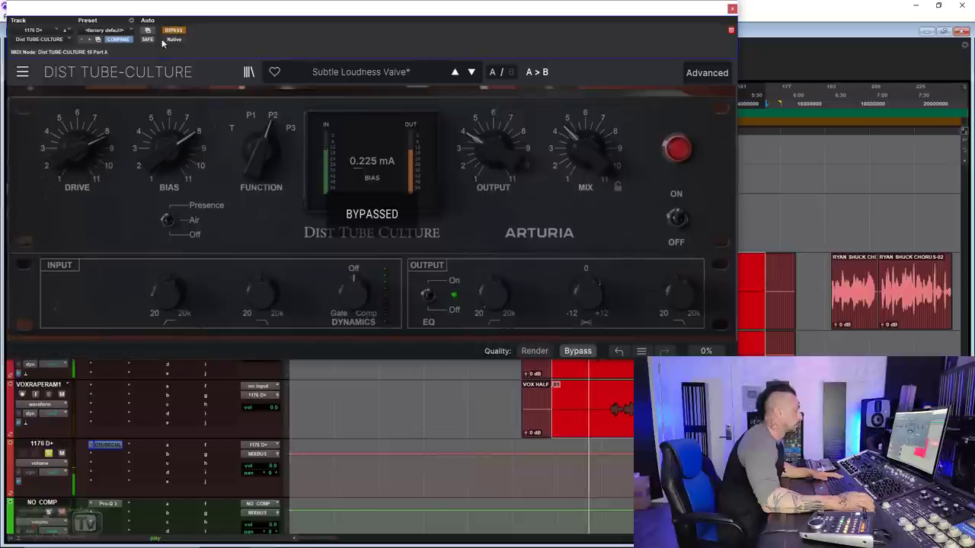
click(178, 30)
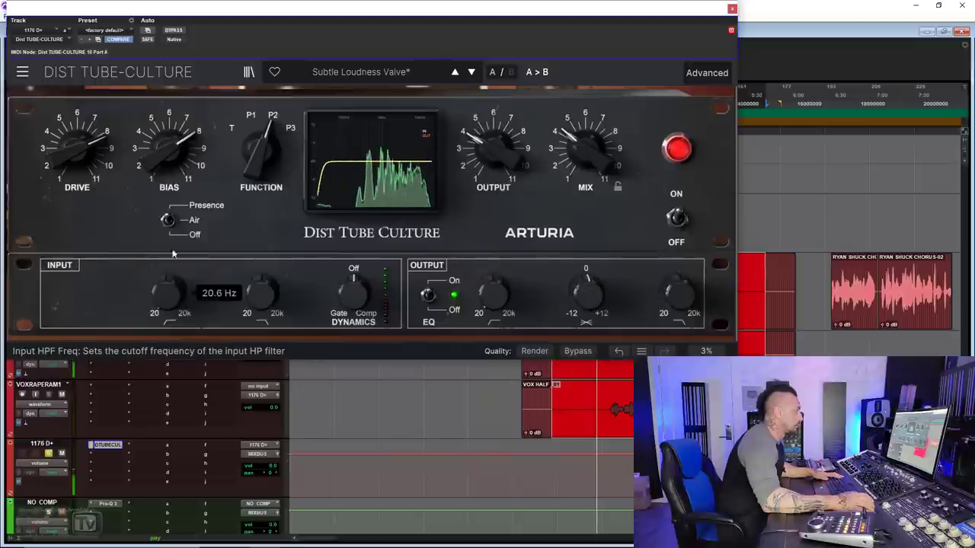
drag(585, 150, 585, 133)
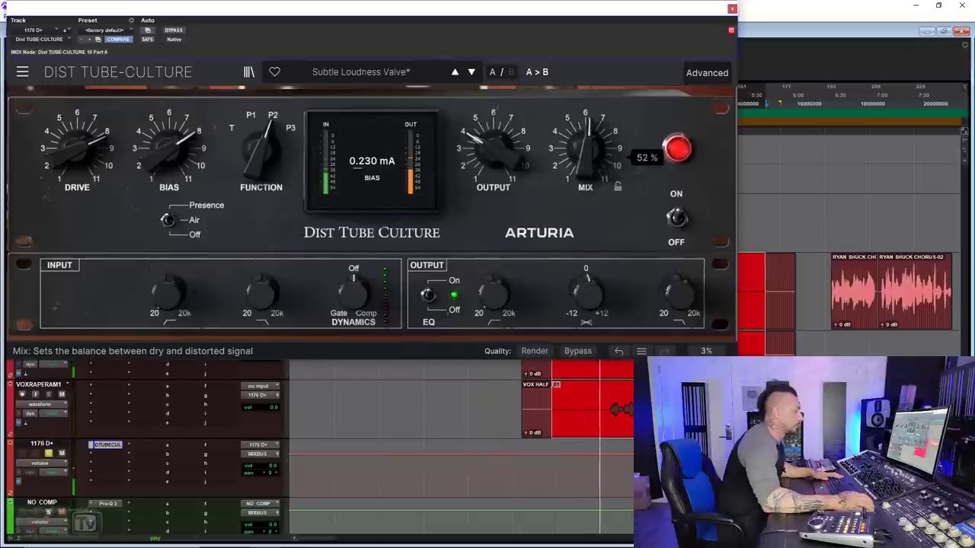
click(174, 30)
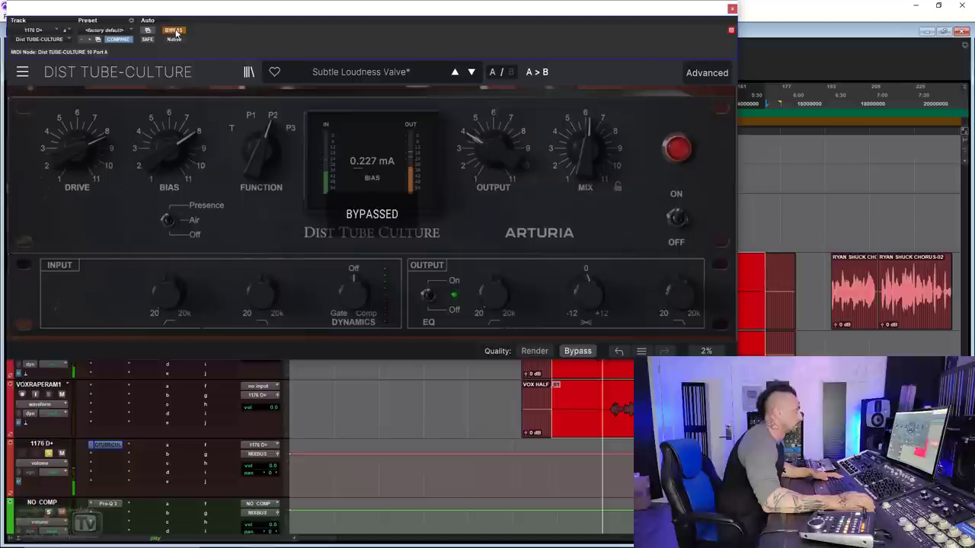
click(174, 31)
drag(585, 149, 585, 152)
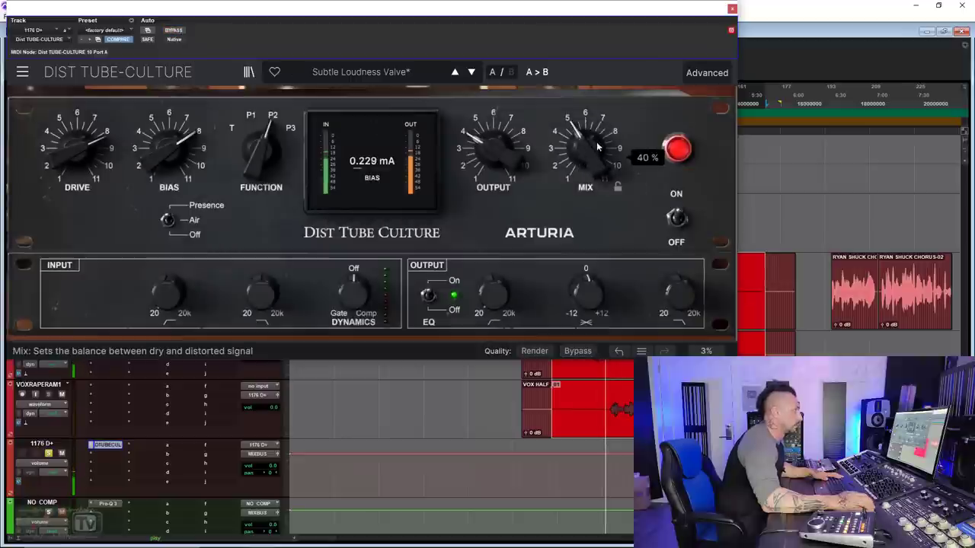
Switch Function to triode (T), raise Drive to about +36.4 dB, and lower Bias on the vocal.
drag(258, 147, 224, 139)
drag(76, 149, 76, 140)
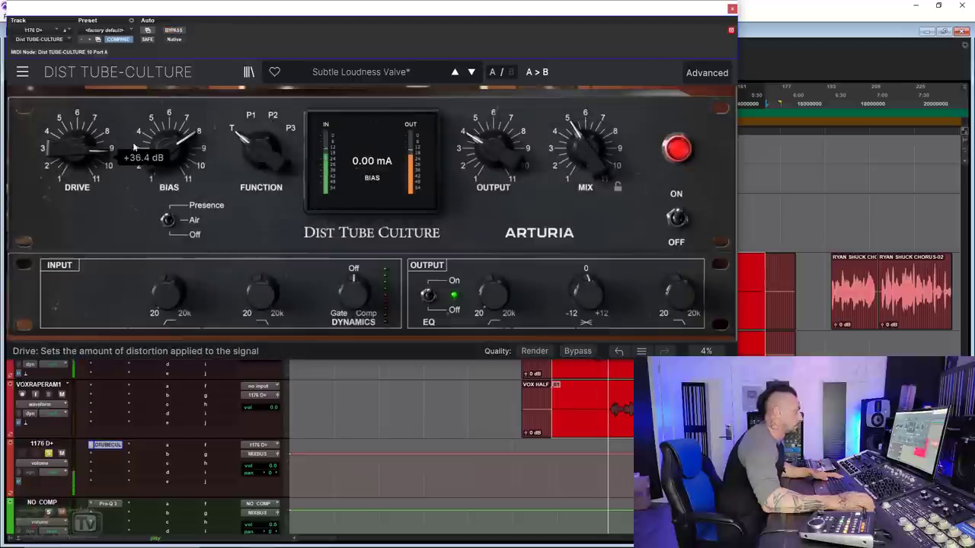
drag(169, 144, 169, 162)
Raise Mix in triode wiring and compare the vocal with the distortion bypassed.
drag(587, 159, 587, 109)
click(173, 31)
click(173, 31)
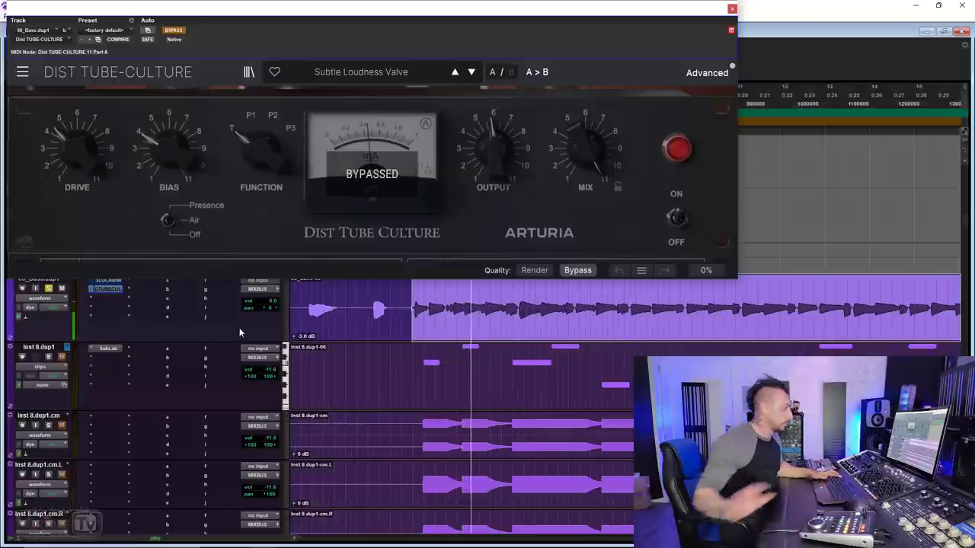
Activate the distortion on the bass track, raise Drive to about 6, lower Output to about 4.5, and compare with bypass.
click(174, 31)
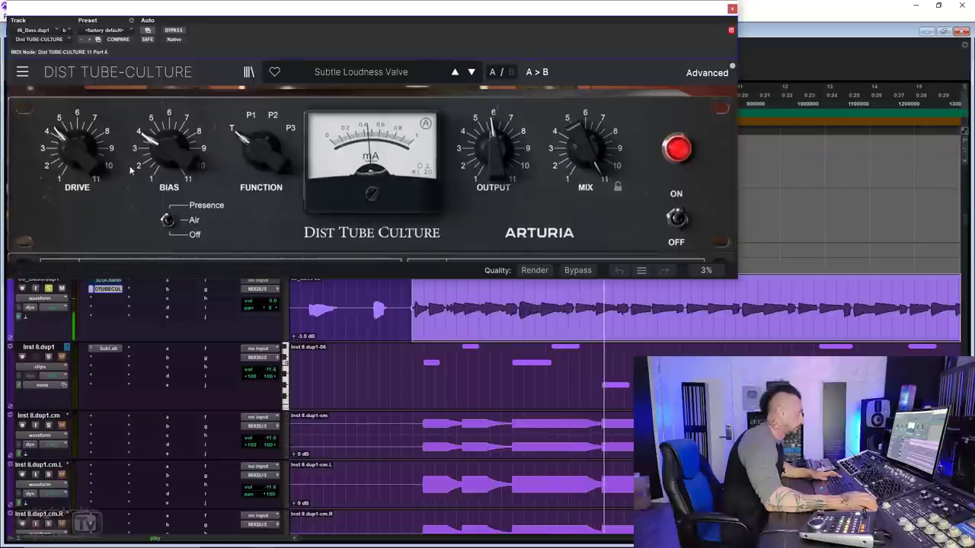
mouse_move(169, 153)
mouse_move(80, 151)
mouse_down()
mouse_move(79, 131)
mouse_move(80, 142)
mouse_up()
drag(494, 148, 494, 171)
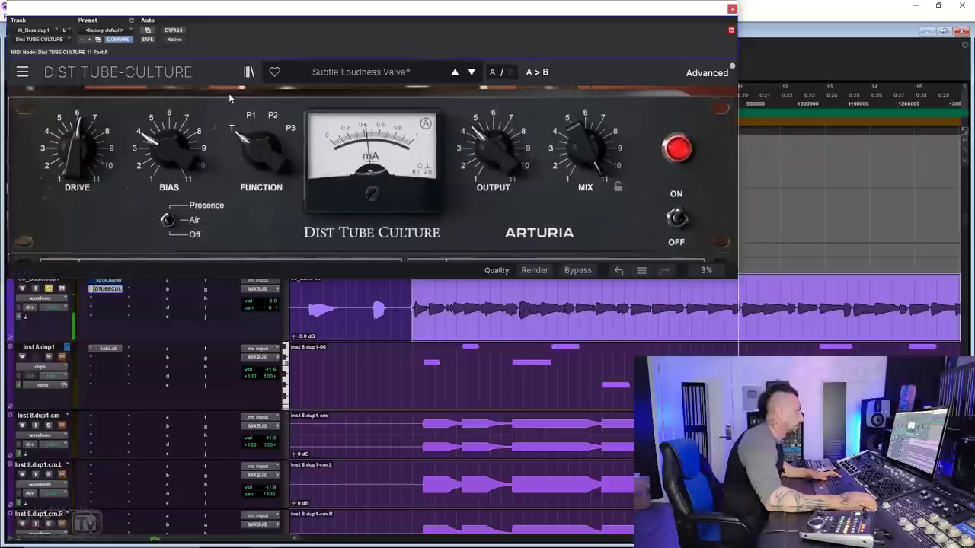
click(175, 31)
click(178, 31)
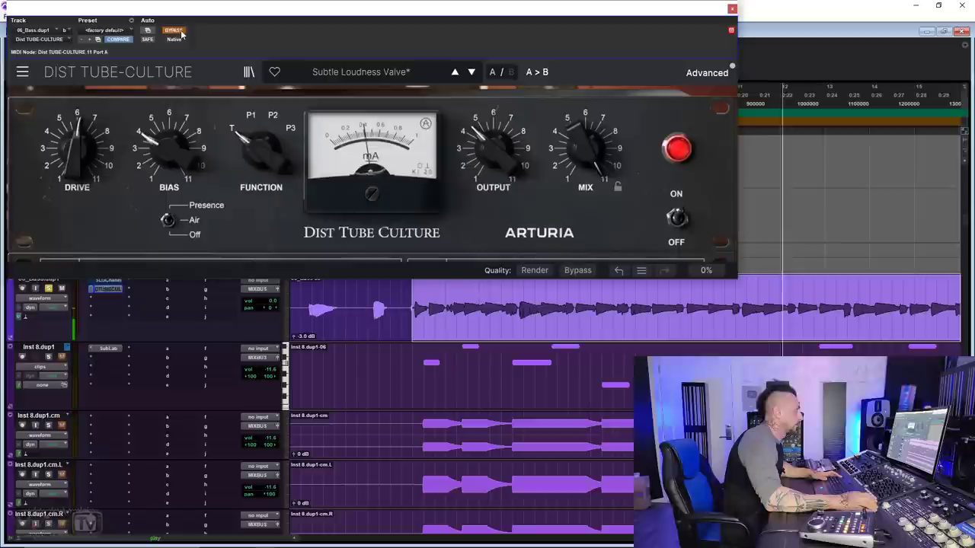
Raise the bass distortion's Bias to about 8, switch Function to P2, and compare with bypass.
drag(169, 144, 169, 121)
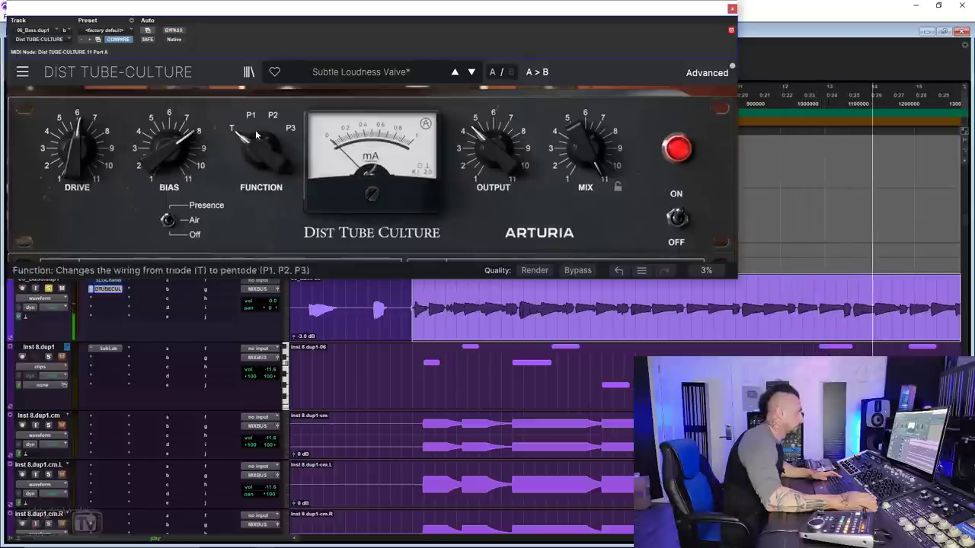
drag(259, 137, 259, 121)
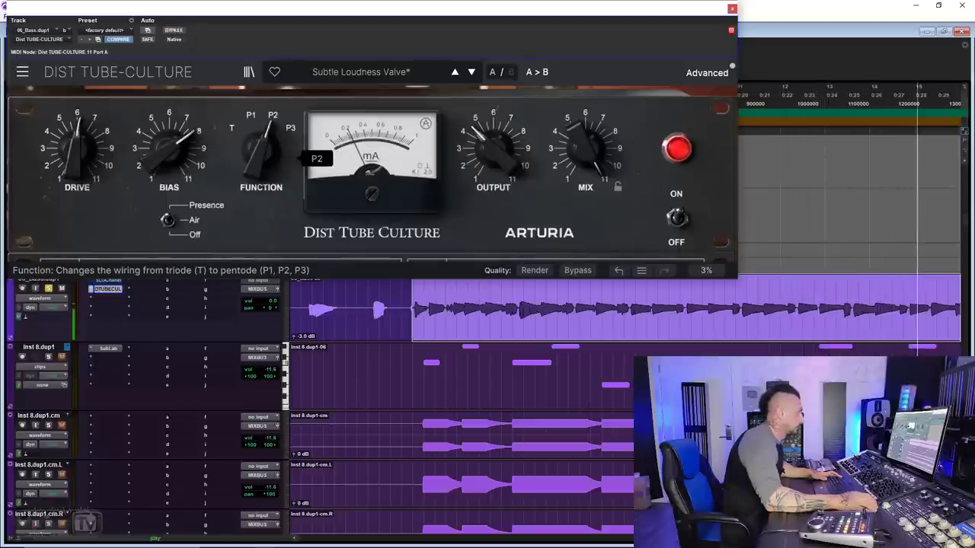
click(174, 30)
drag(480, 135, 479, 131)
click(174, 31)
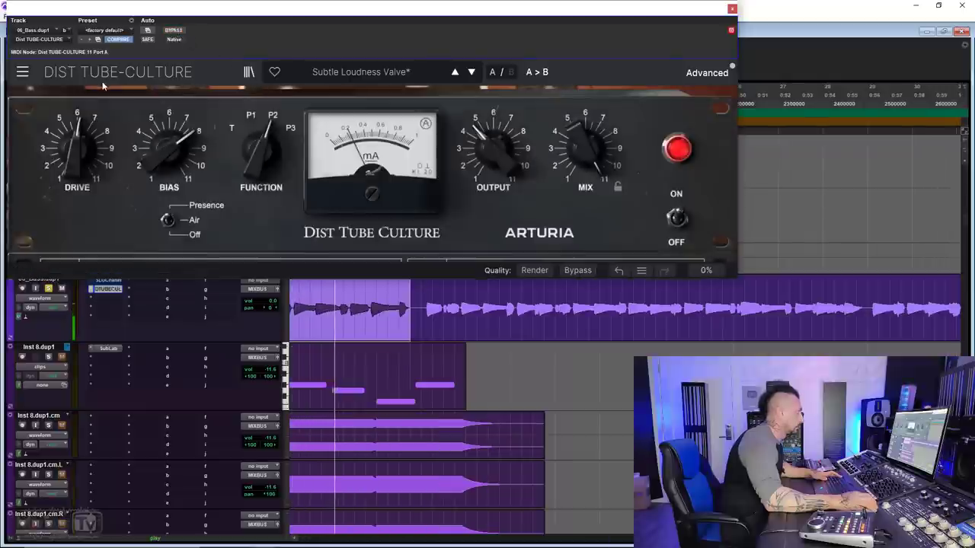
Raise the bass Drive to about +26.3 dB, lower Mix to about 4.5 on the dial, and compare with bypass.
mouse_move(76, 145)
mouse_down()
mouse_move(76, 123)
mouse_move(76, 136)
mouse_up()
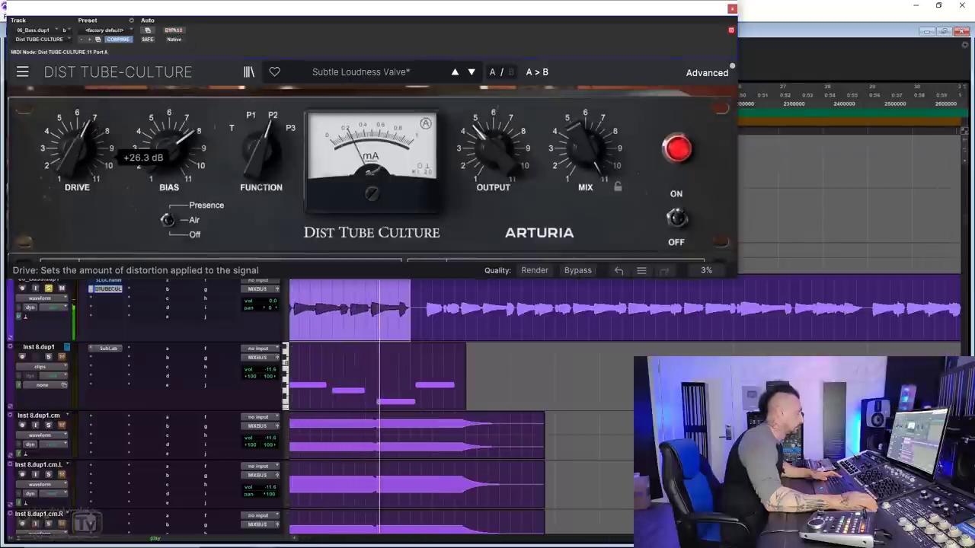
mouse_move(584, 152)
mouse_down()
mouse_move(583, 131)
mouse_move(585, 149)
mouse_up()
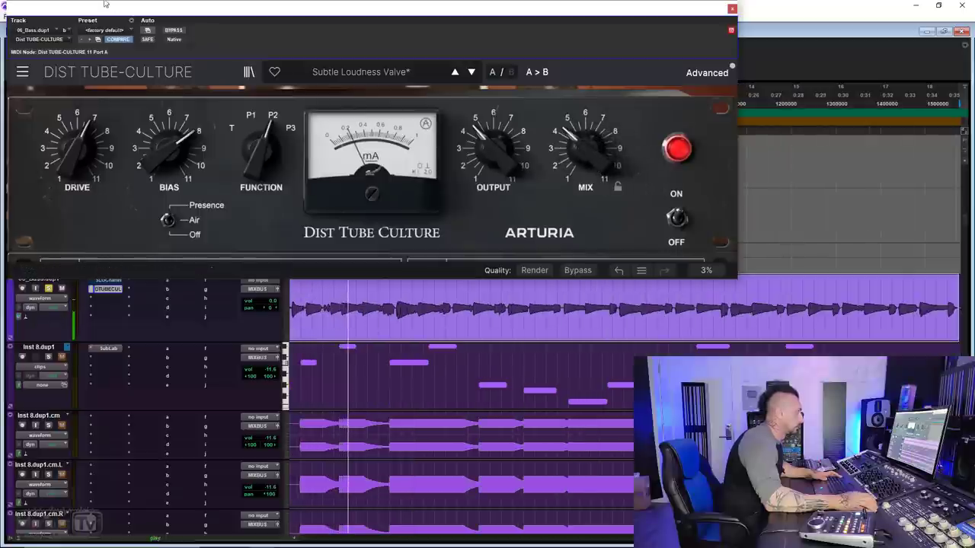
click(175, 31)
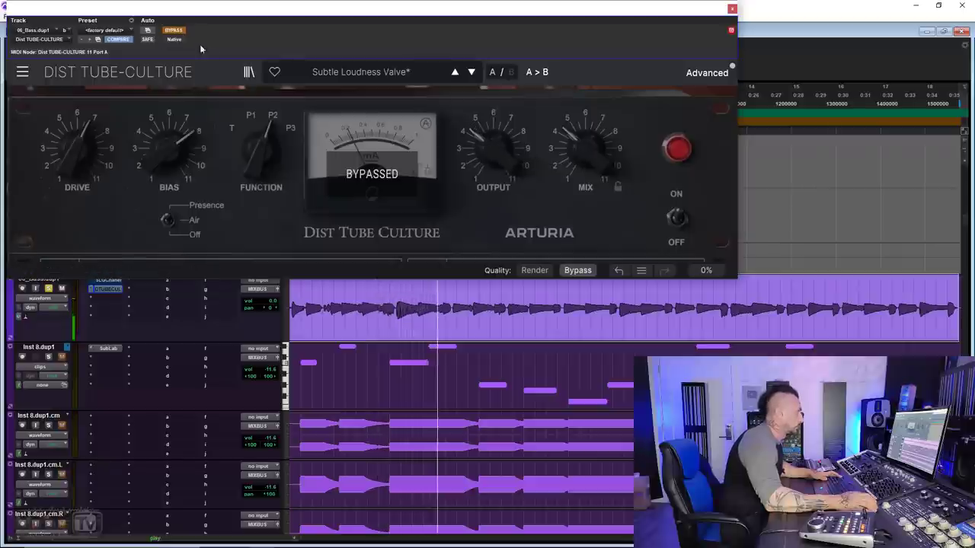
click(175, 31)
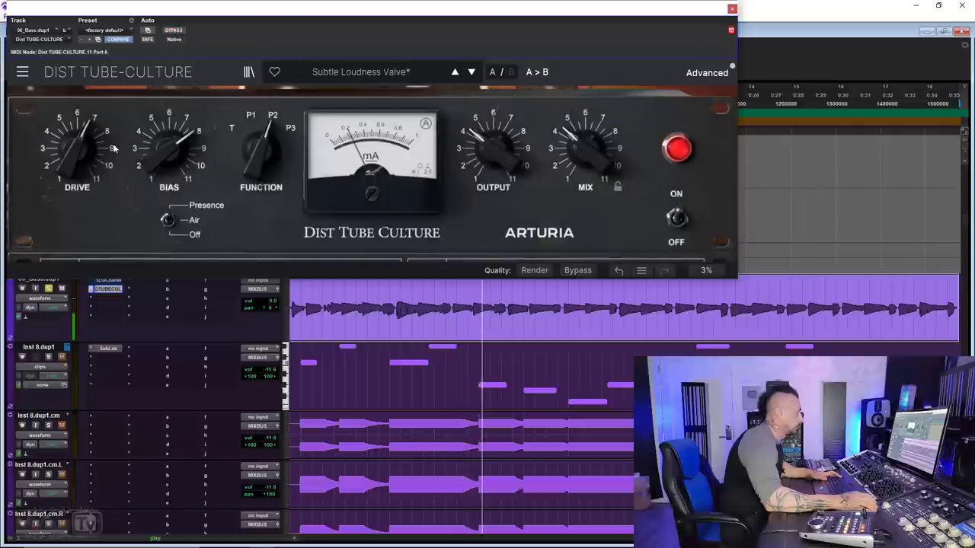
Raise the bass Drive to about 7.8, switch Function to triode (T), and compare with bypass.
mouse_move(77, 144)
mouse_down()
mouse_move(77, 120)
mouse_move(77, 137)
mouse_up()
drag(262, 148, 261, 171)
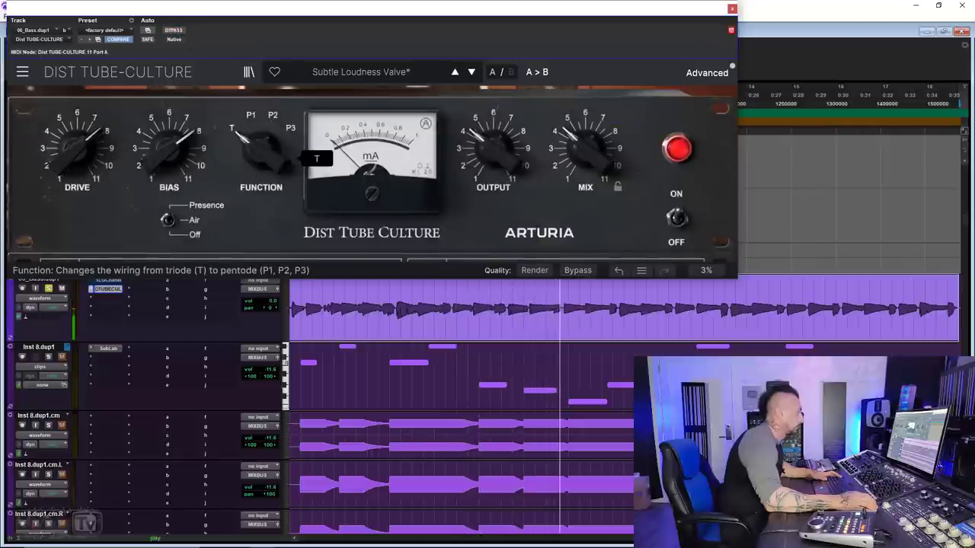
click(173, 31)
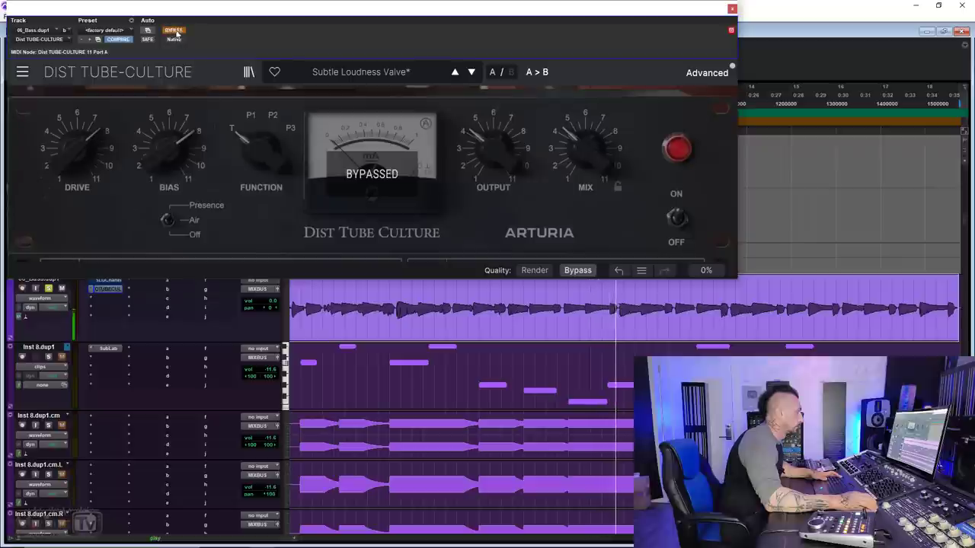
click(174, 31)
Raise Mix fully, lower Bias to about 3, bring Mix down to about 4.5, and compare the bass with bypass.
drag(585, 145, 585, 124)
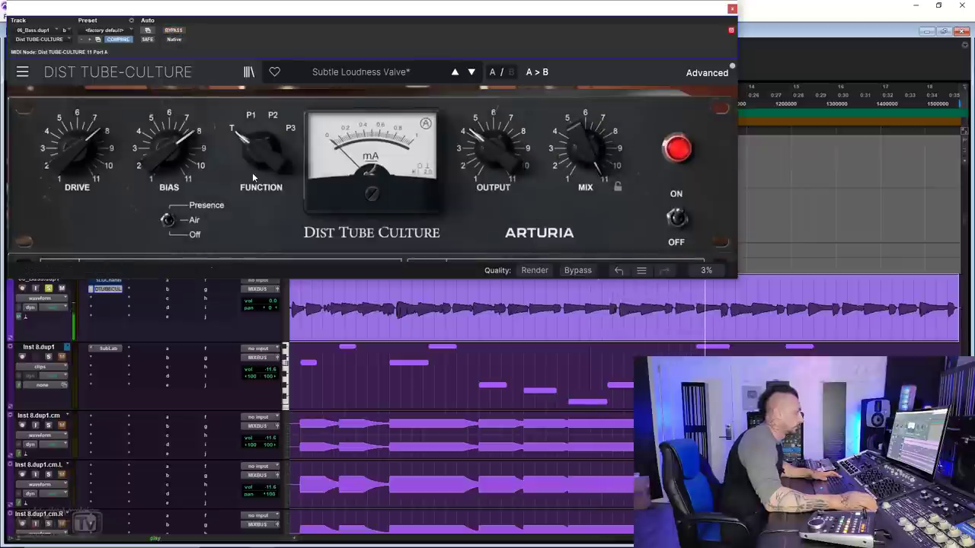
drag(152, 185, 152, 204)
drag(585, 148, 585, 179)
click(175, 31)
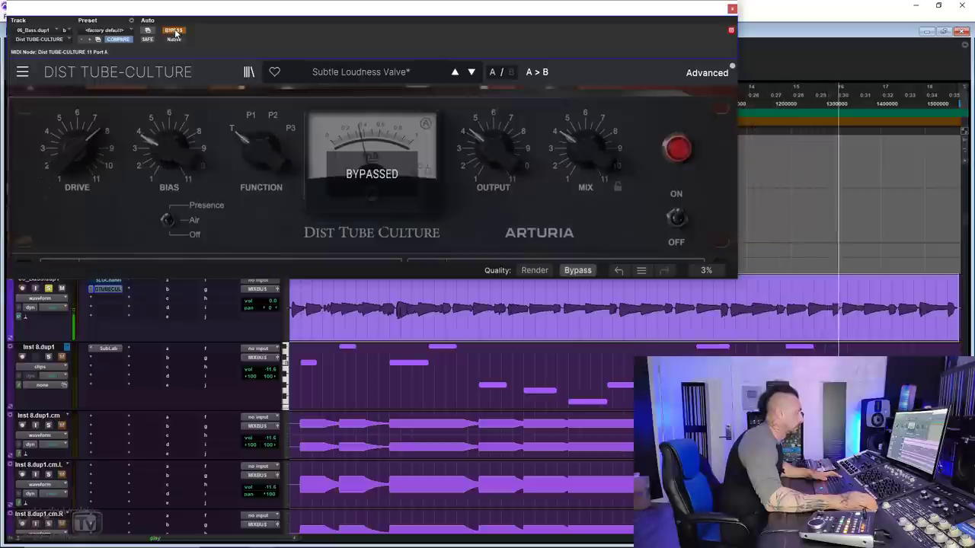
click(175, 30)
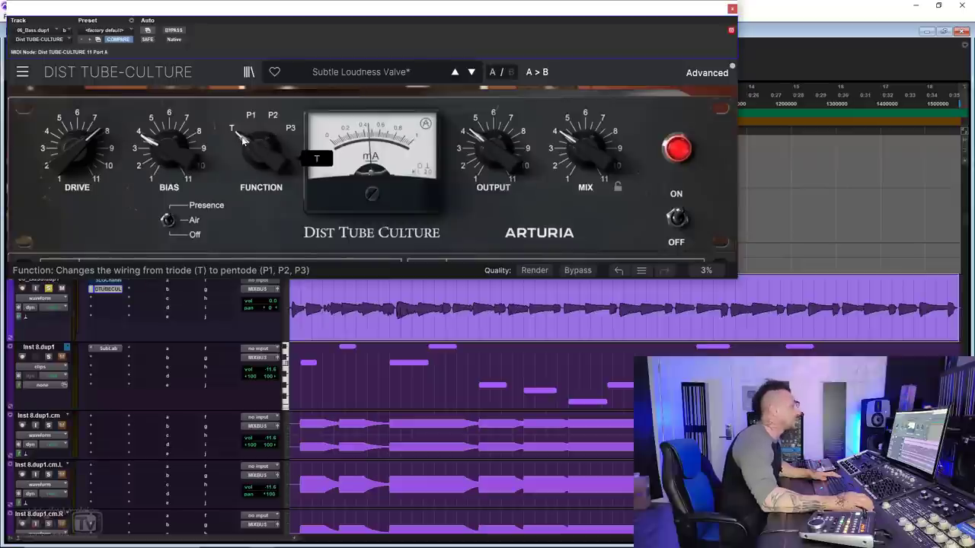
Move Function through P1 to P3 with Bias about 5, audition Mix at 100%, lower it to about 5, and compare with bypass.
mouse_move(261, 153)
mouse_down()
mouse_move(260, 121)
mouse_move(260, 141)
mouse_up()
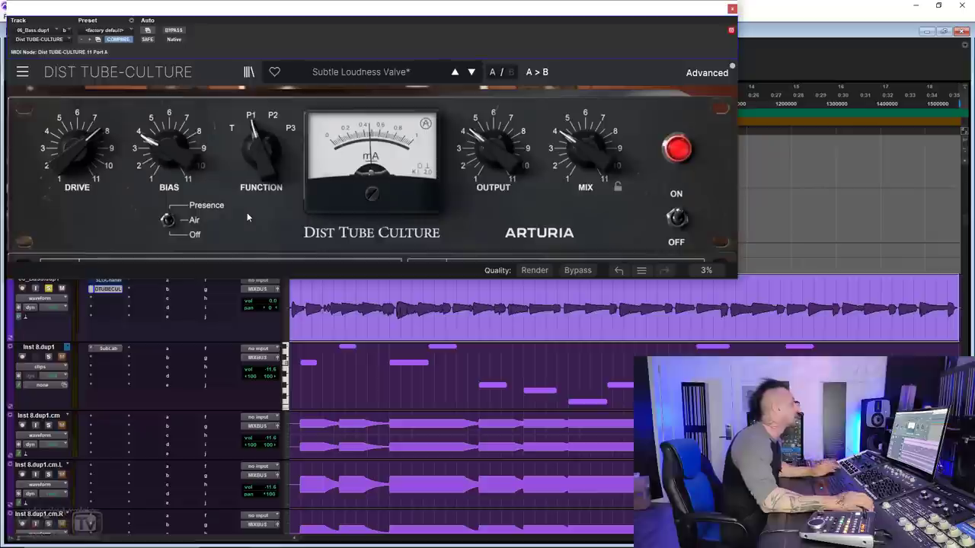
drag(575, 153, 588, 146)
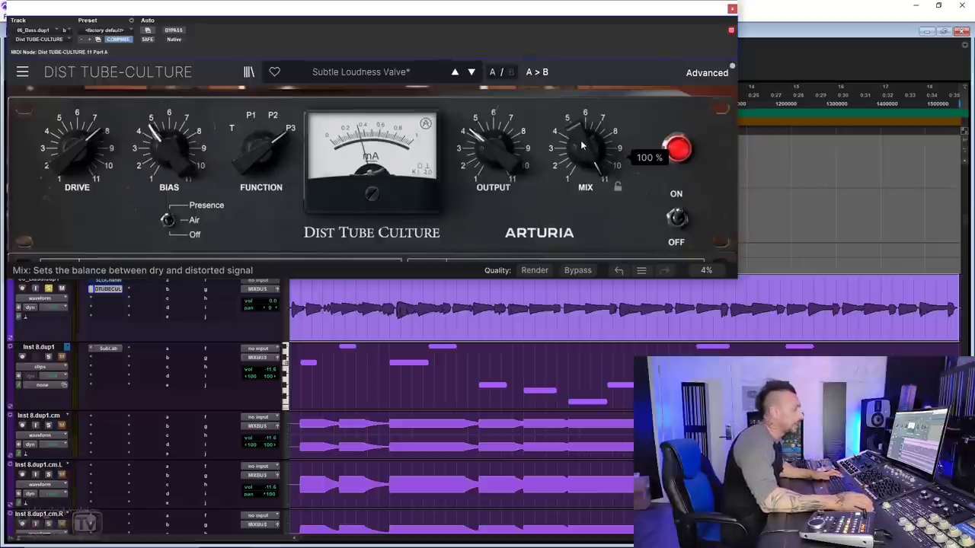
key(space)
drag(581, 143, 581, 169)
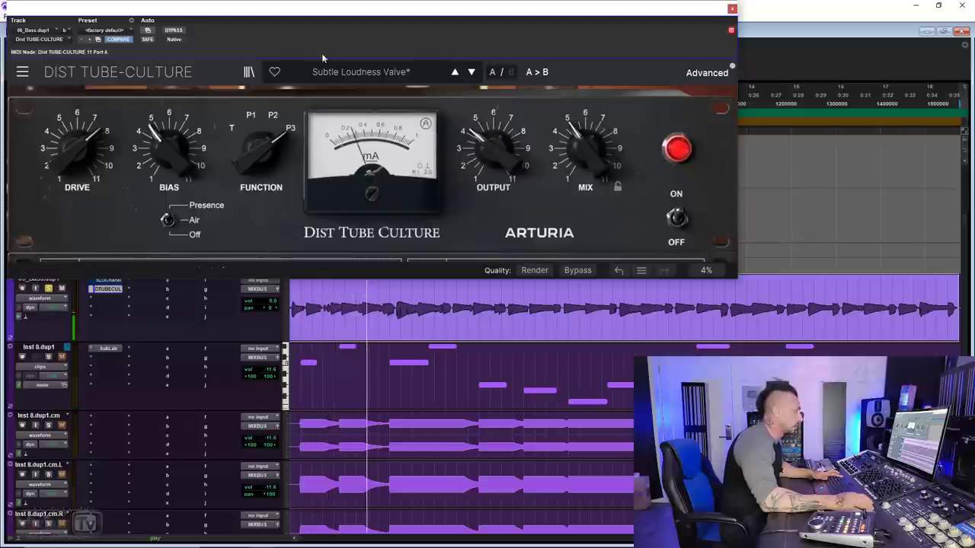
click(174, 30)
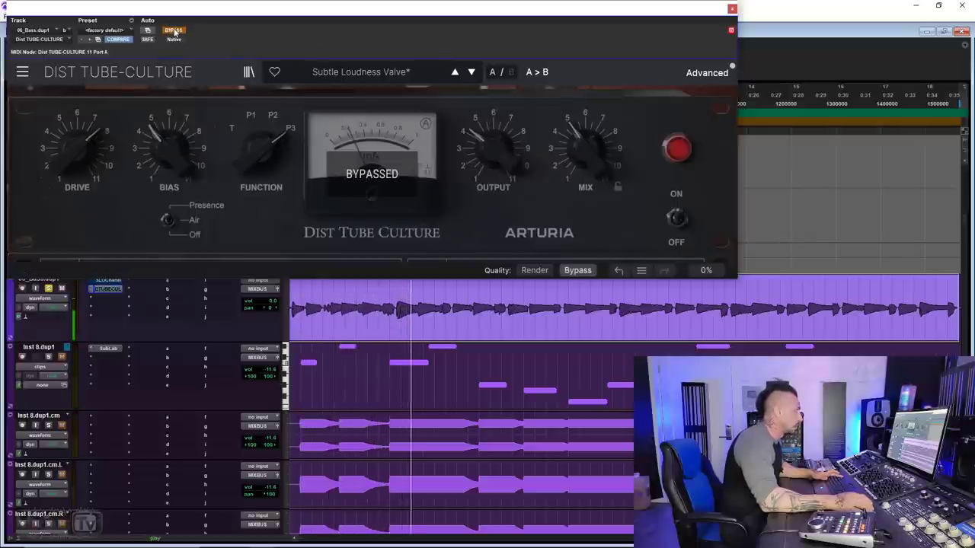
click(174, 31)
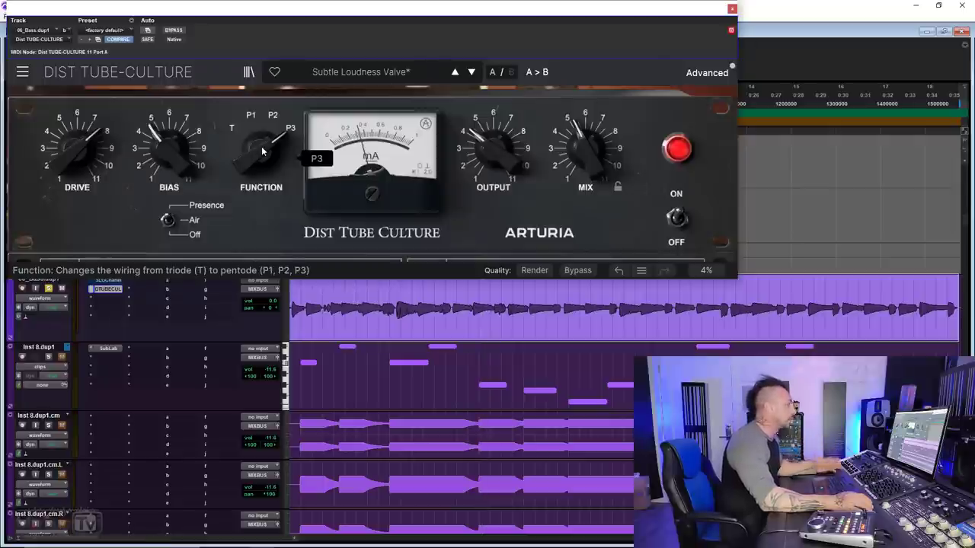
Switch the bass distortion's Function to P2 and resume playback to audition it.
drag(261, 150, 261, 163)
key(space)
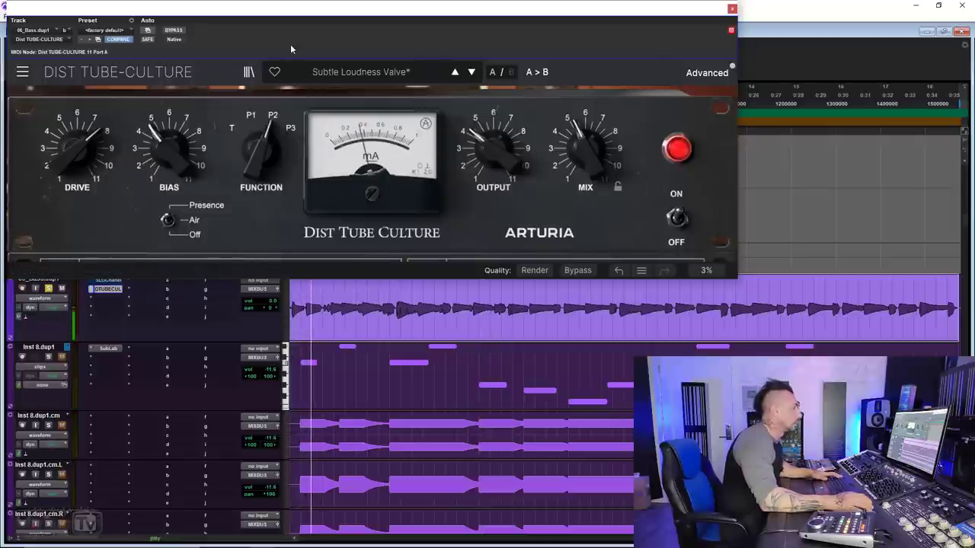
Set the bass Bias to about 8, Function to triode (T) and Mix to about 3, comparing the sound with bypass.
click(175, 30)
click(175, 31)
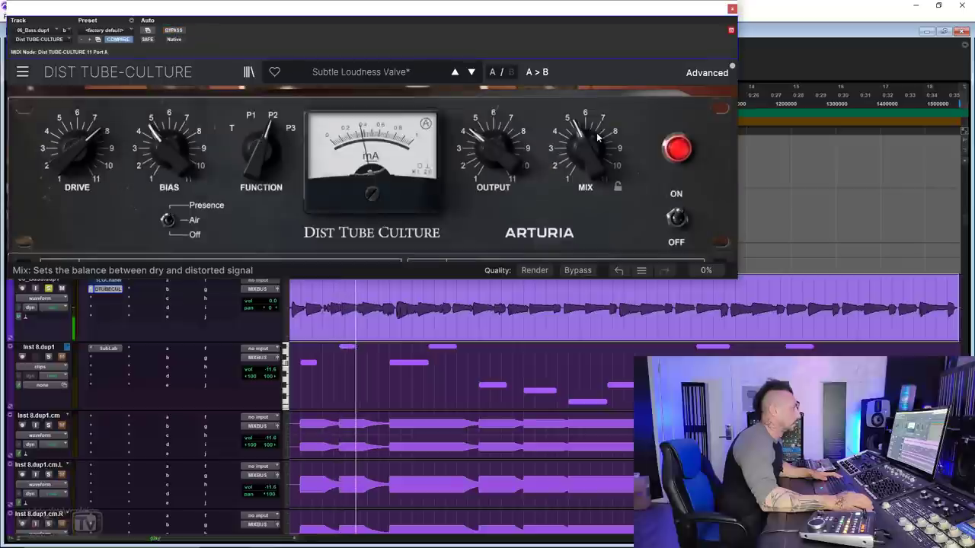
drag(169, 146, 169, 128)
drag(261, 148, 261, 164)
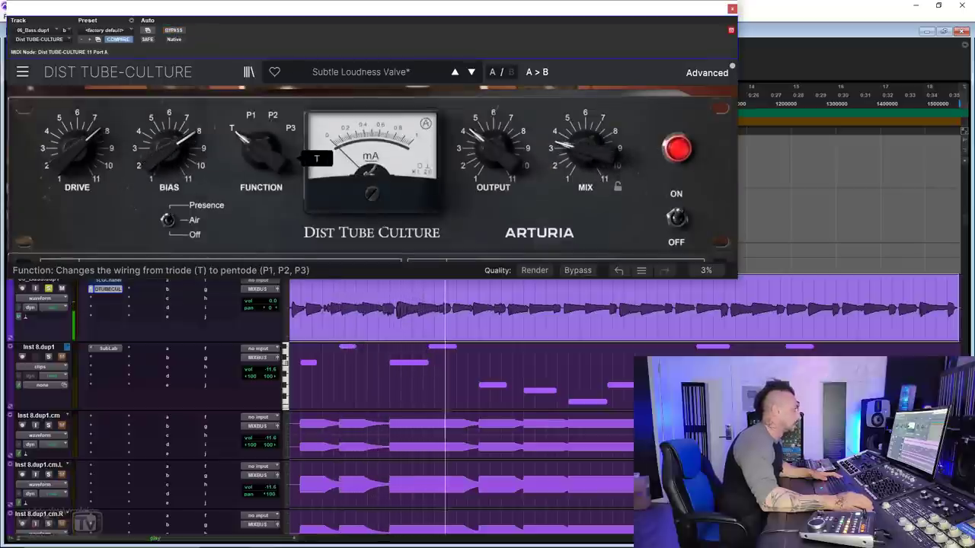
click(174, 30)
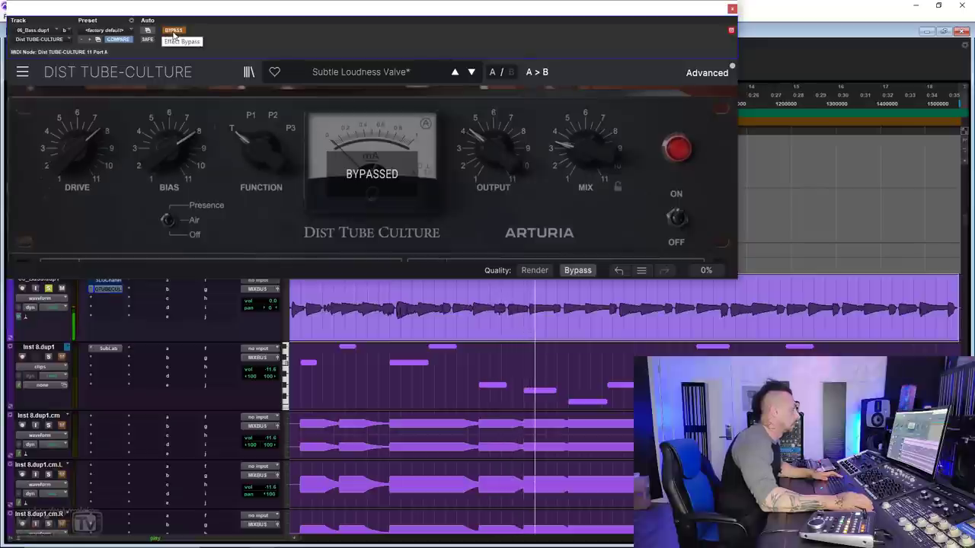
click(174, 31)
mouse_move(76, 150)
mouse_down()
mouse_move(77, 112)
mouse_move(76, 141)
mouse_up()
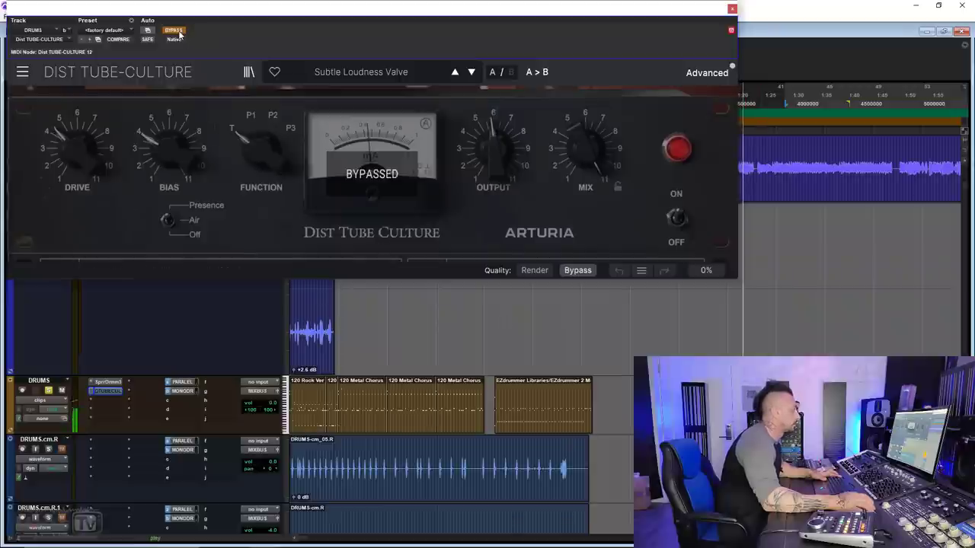
Compare the DRUMS track with bypass and change the position of its Presence/Air/Off switch.
click(177, 30)
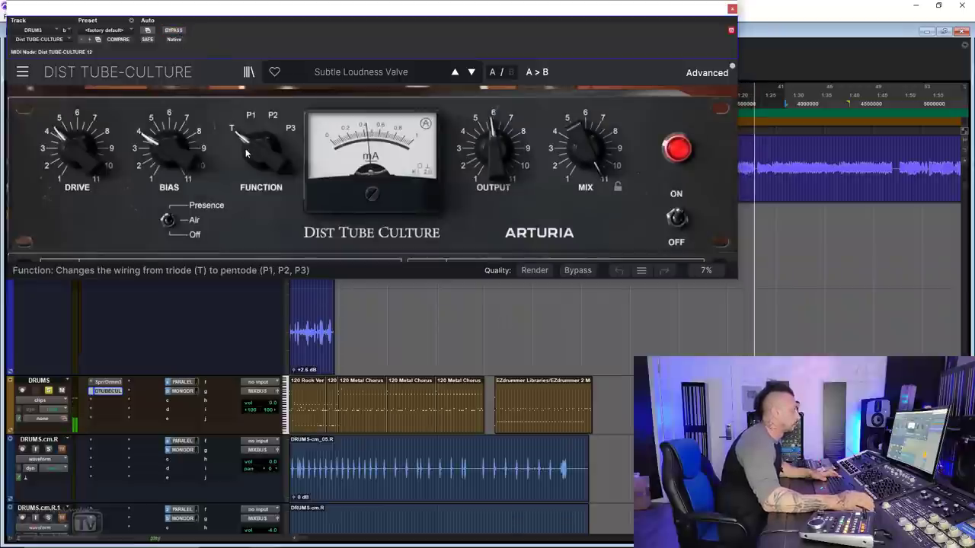
click(177, 31)
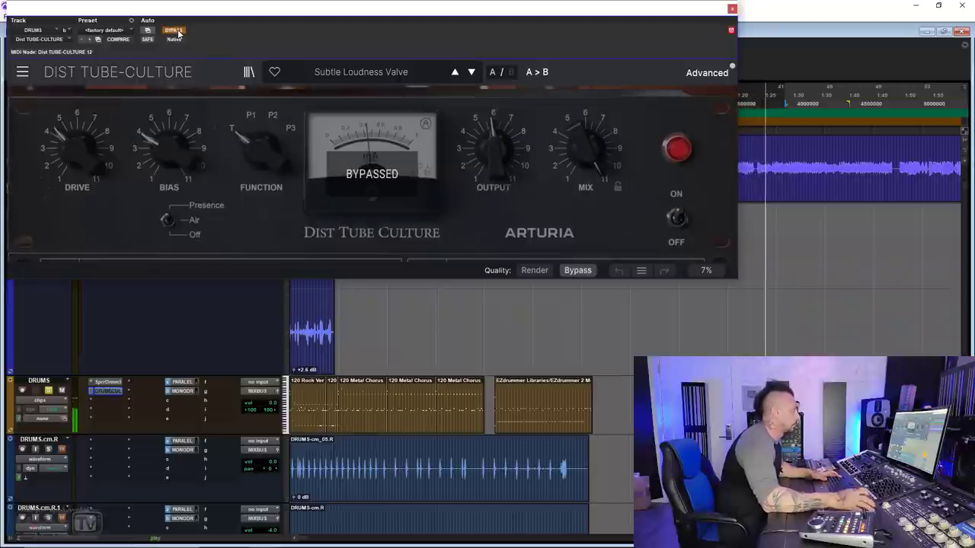
click(175, 220)
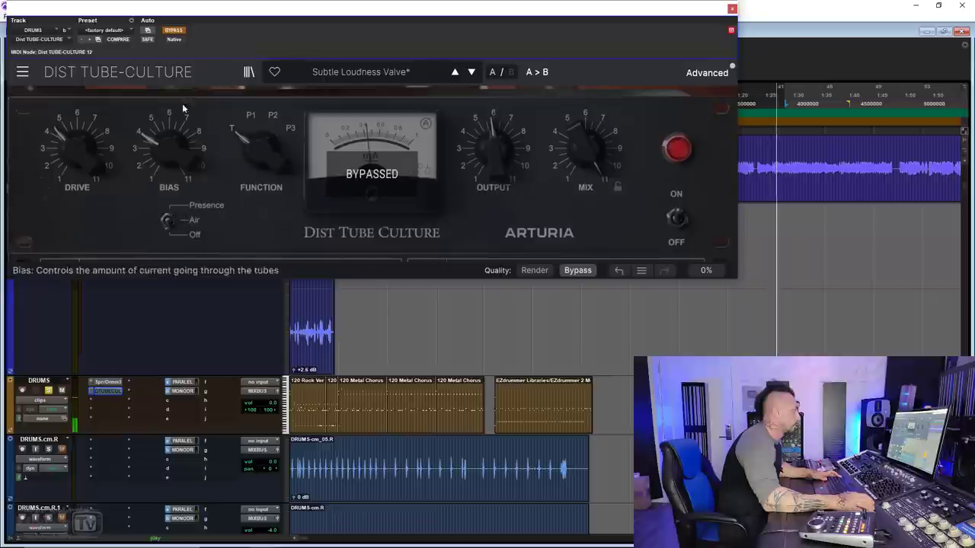
click(174, 30)
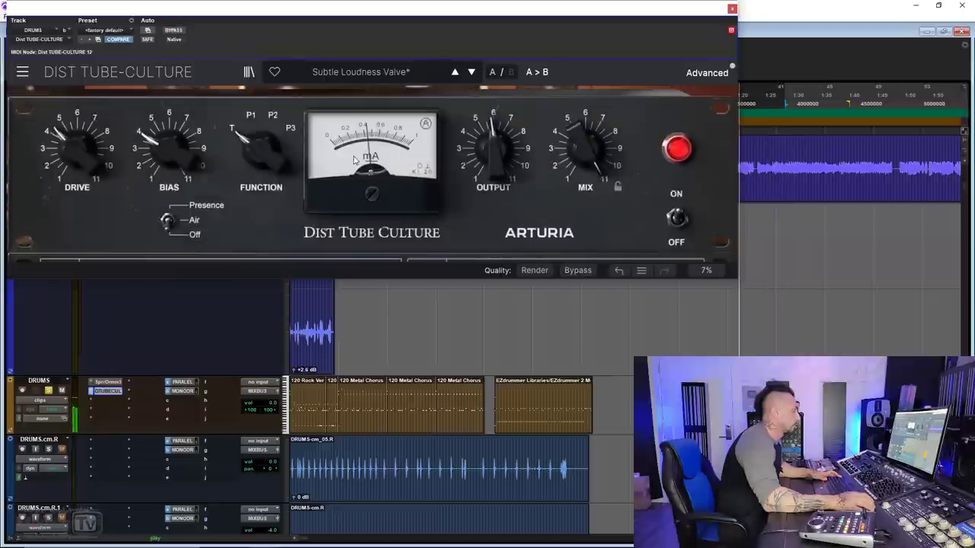
Show the advanced controls, return the output EQ tilt to 0 dB, and compare the drums with bypass.
click(707, 72)
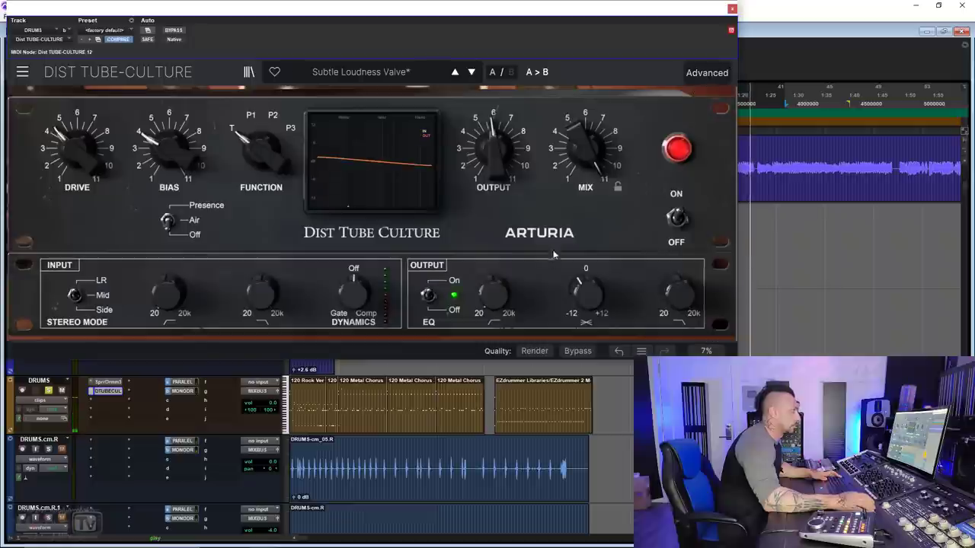
click(175, 30)
click(175, 30)
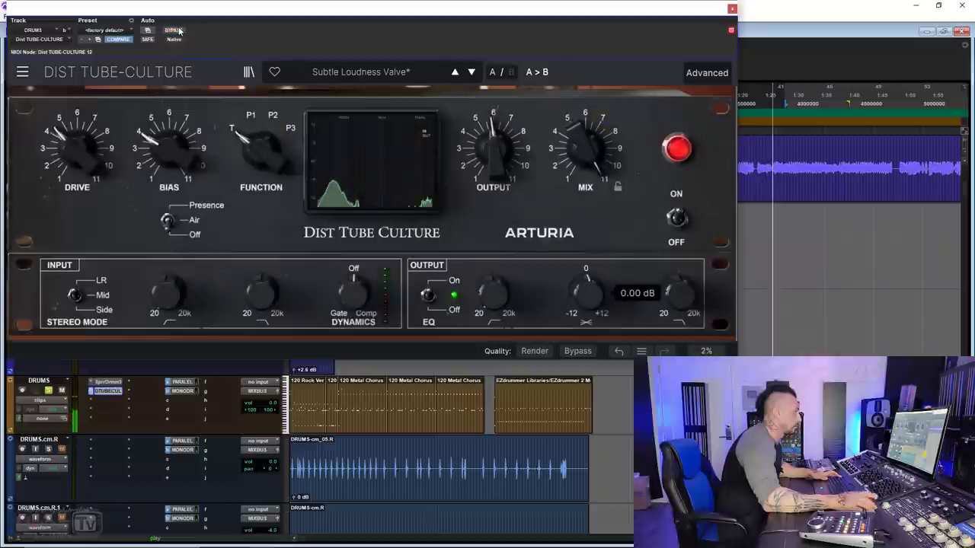
Raise the drums' Drive to about +26.7 dB and Bias to about 7.5, lower Output to about 5, and compare with bypass.
drag(76, 149, 76, 133)
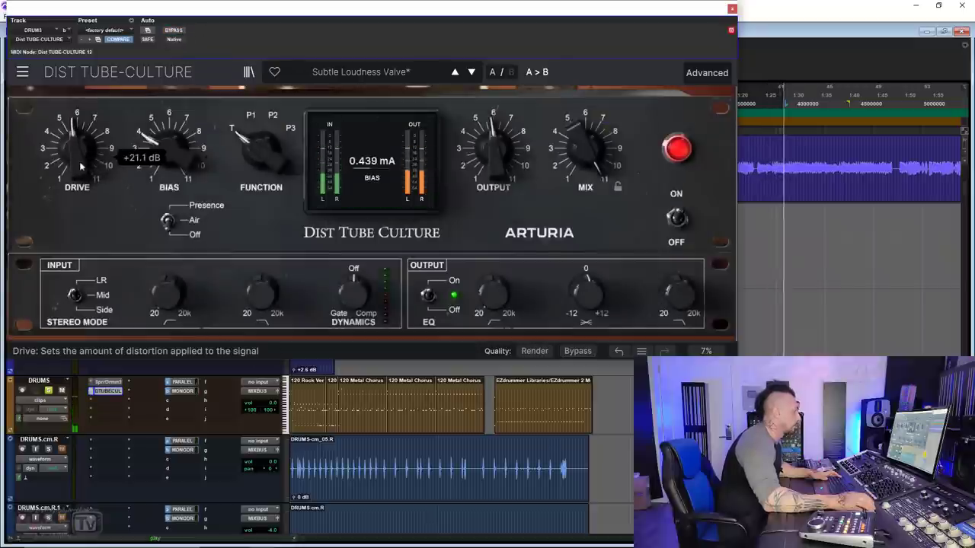
drag(486, 148, 485, 156)
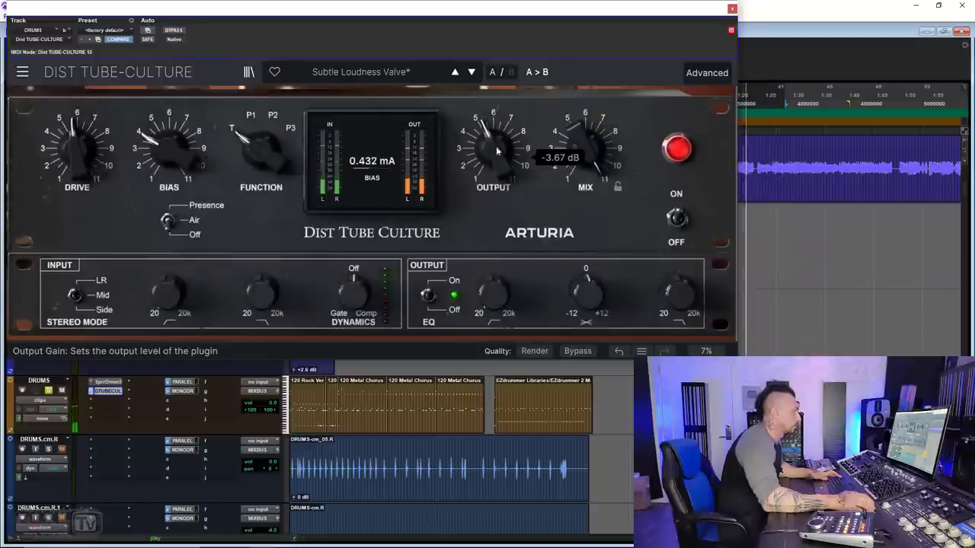
drag(78, 152, 80, 145)
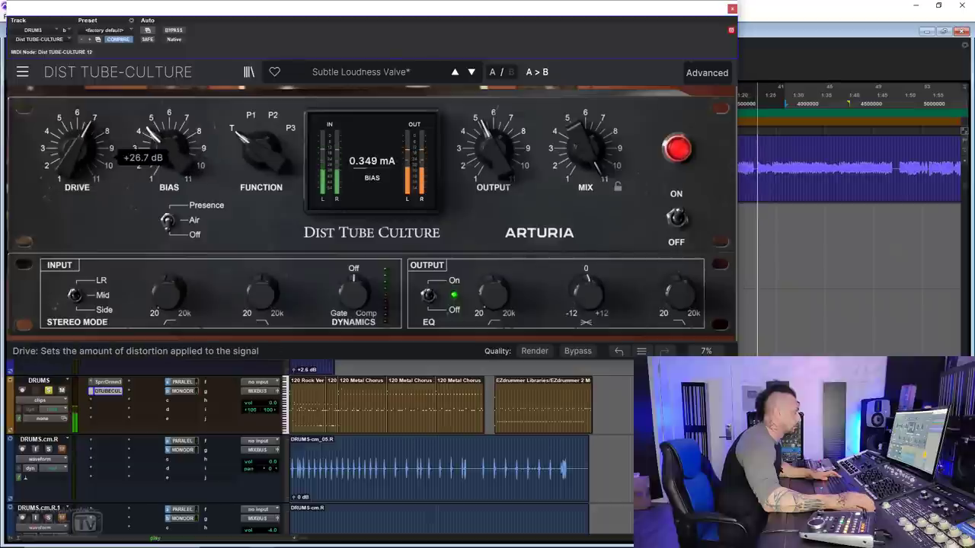
drag(169, 153, 170, 132)
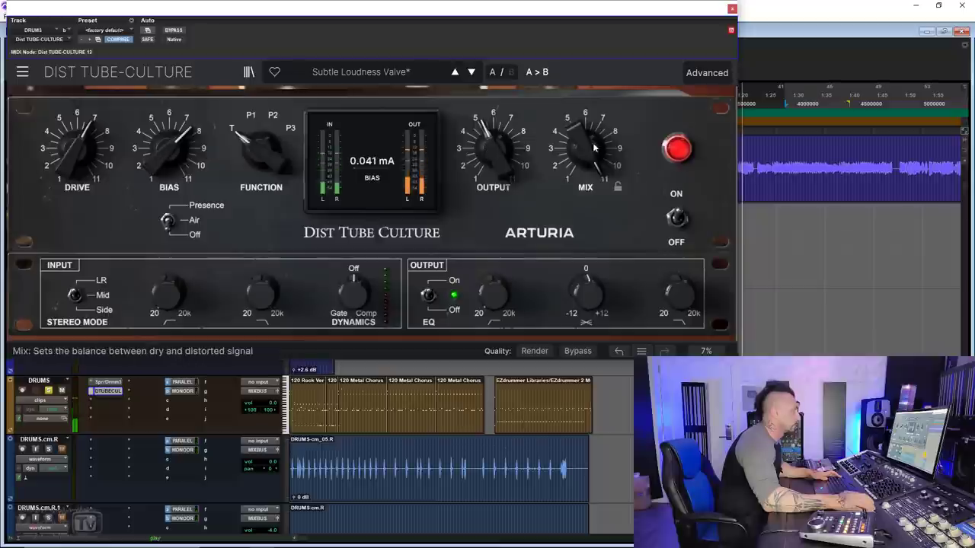
drag(76, 148, 76, 151)
click(175, 30)
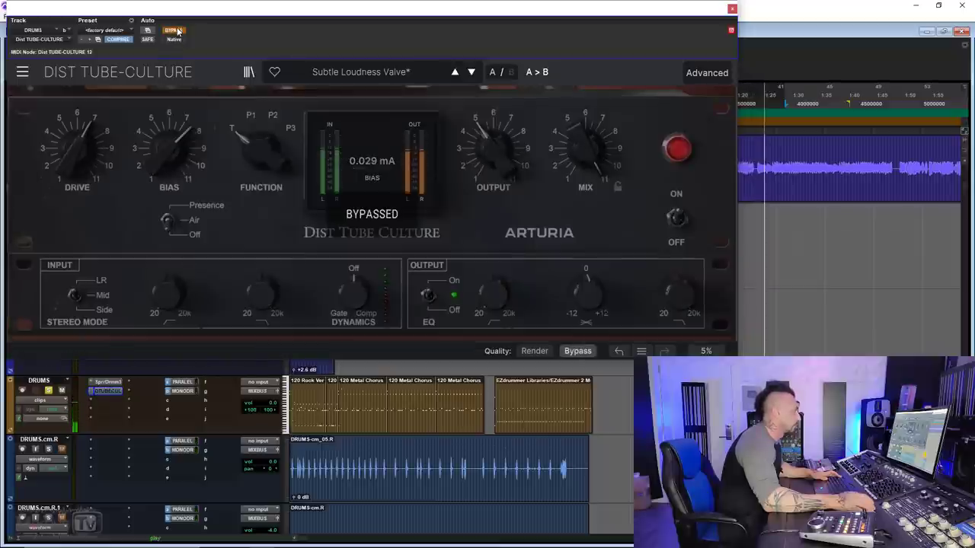
click(175, 30)
Set the drums' Bias to about 7 and Drive to about +29.8 dB, lower Mix to about 6, and compare with bypass.
drag(163, 164, 163, 175)
drag(74, 158, 75, 153)
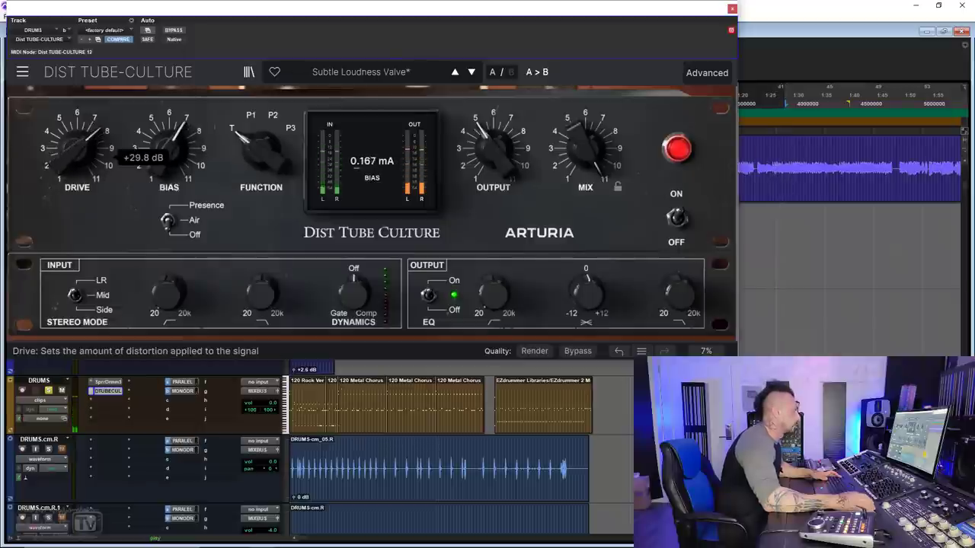
drag(585, 150, 584, 170)
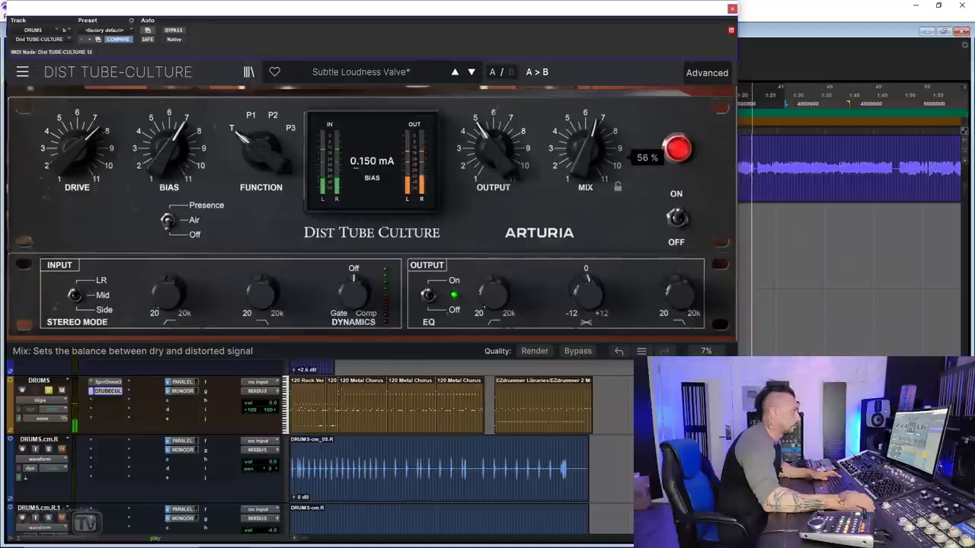
click(180, 32)
click(181, 31)
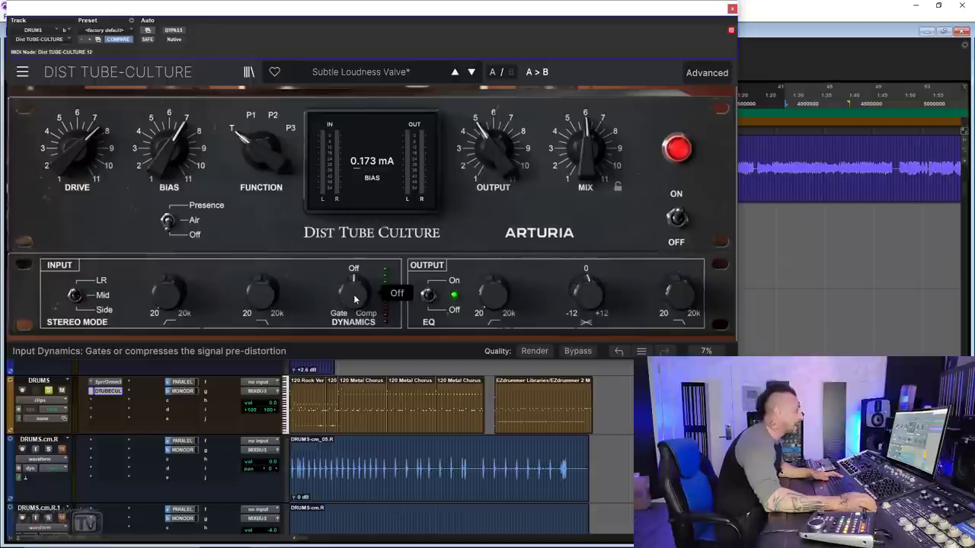
Resume playback with Mix at 100%, compress the drums' input with Dynamics, lower Drive to about 6.5, and compare with bypass.
key(space)
drag(607, 181, 607, 122)
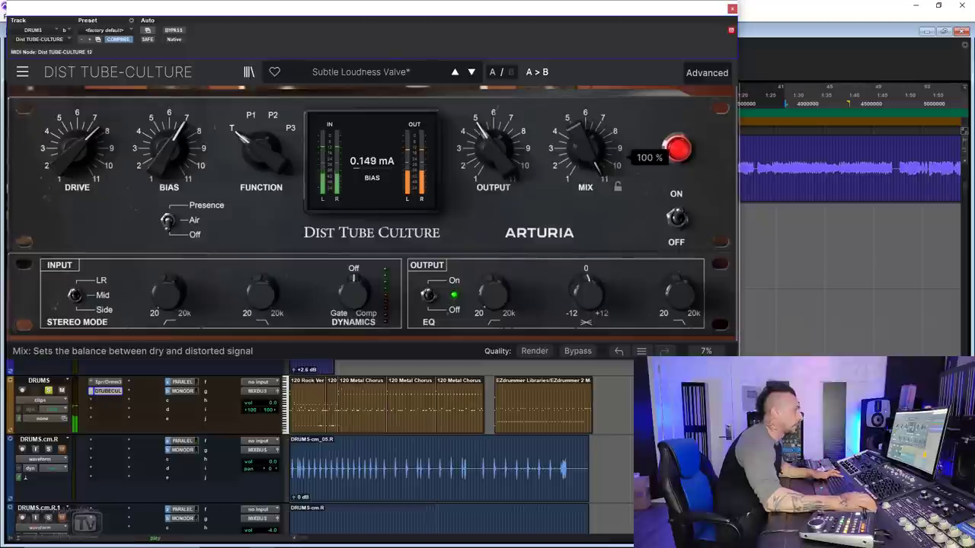
drag(353, 291, 352, 270)
mouse_move(169, 146)
mouse_down()
mouse_move(170, 160)
mouse_move(170, 149)
mouse_up()
drag(109, 148, 110, 143)
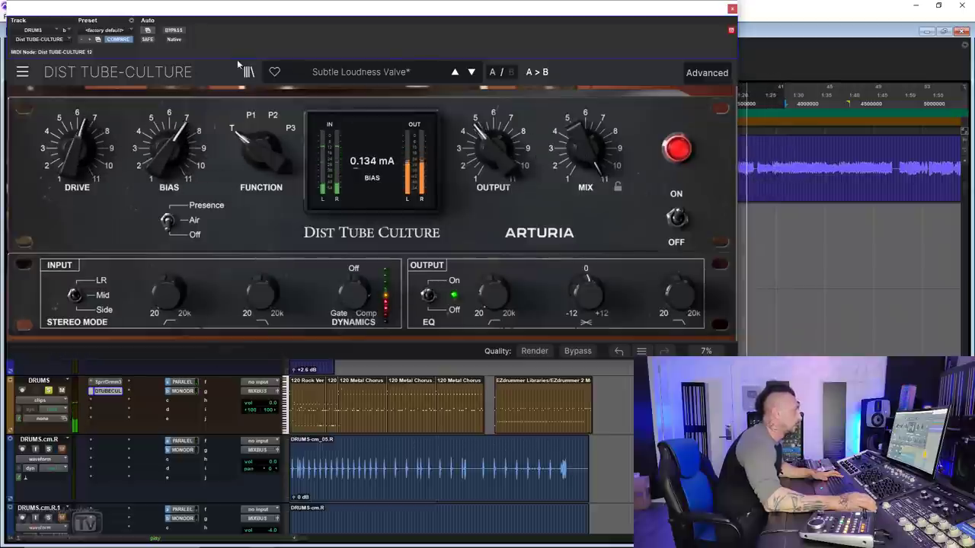
click(168, 31)
click(167, 31)
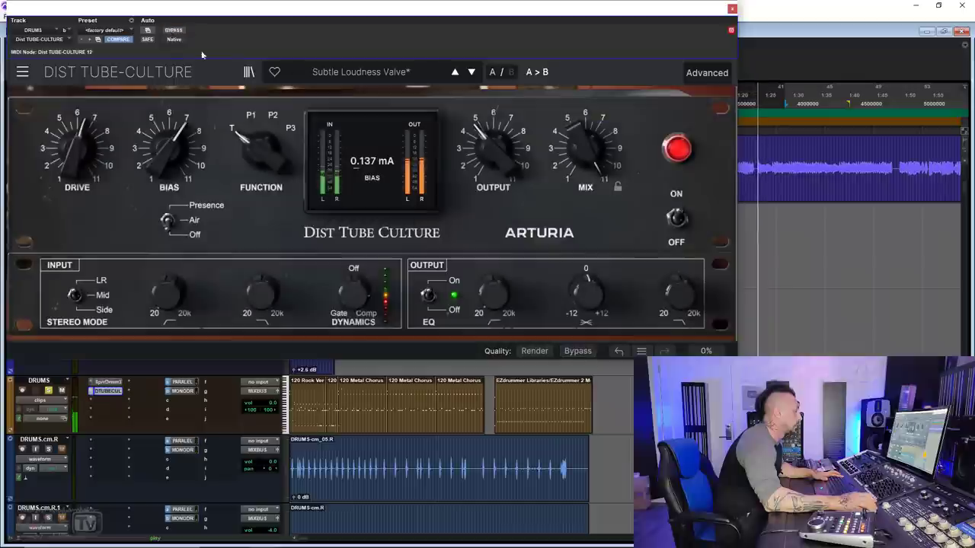
Lower the drums' Mix to about 5, adjust Dynamics around 80% Comp, and compare with bypass while switching Function to P2.
mouse_move(584, 148)
mouse_down()
mouse_move(585, 179)
mouse_move(584, 166)
mouse_up()
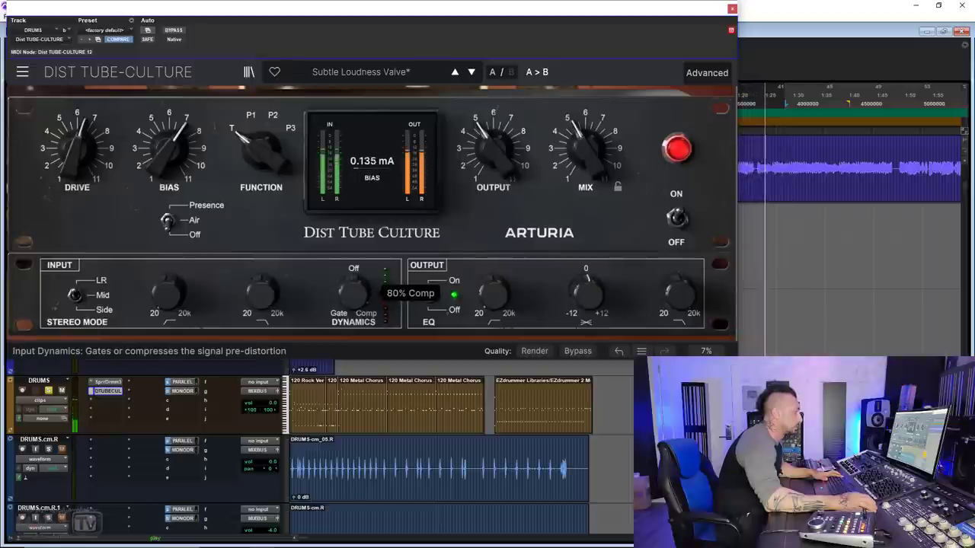
drag(355, 290, 355, 290)
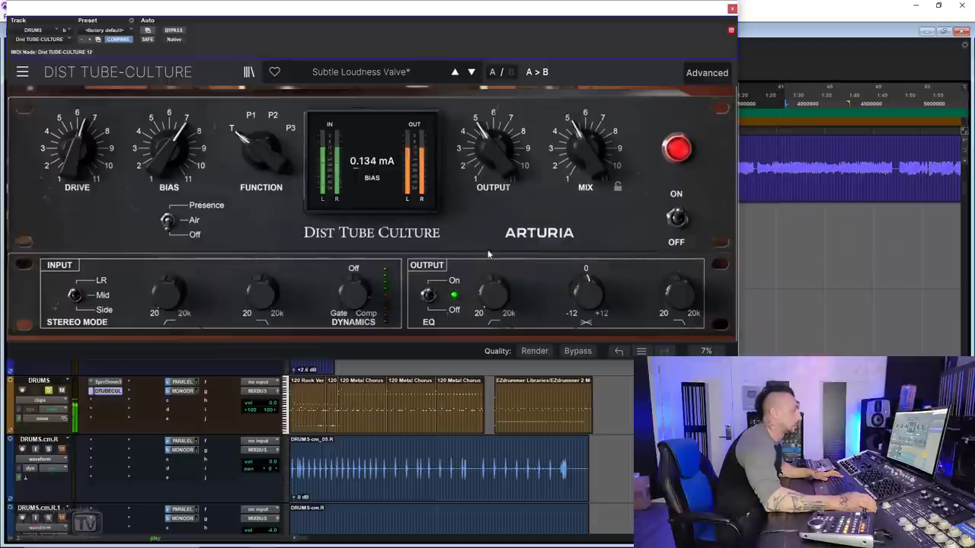
click(174, 30)
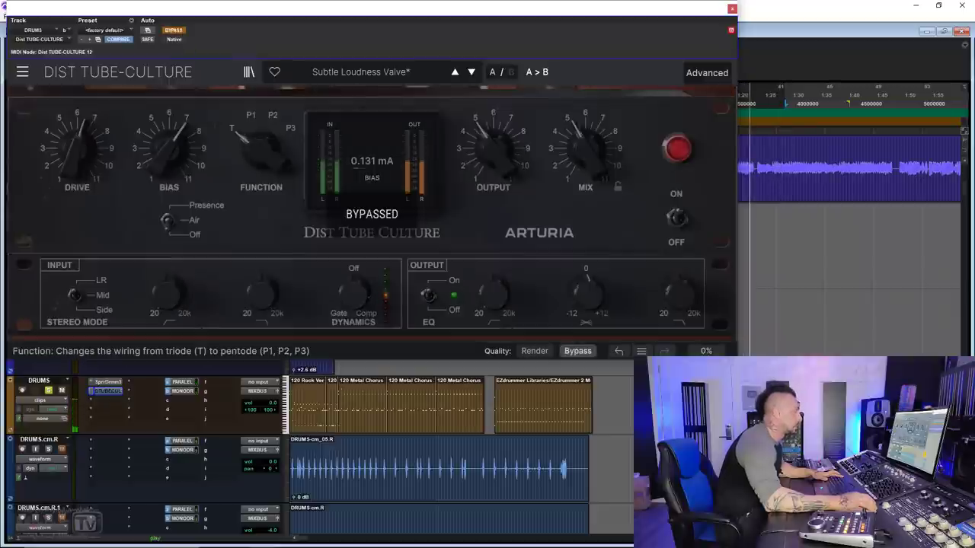
click(175, 30)
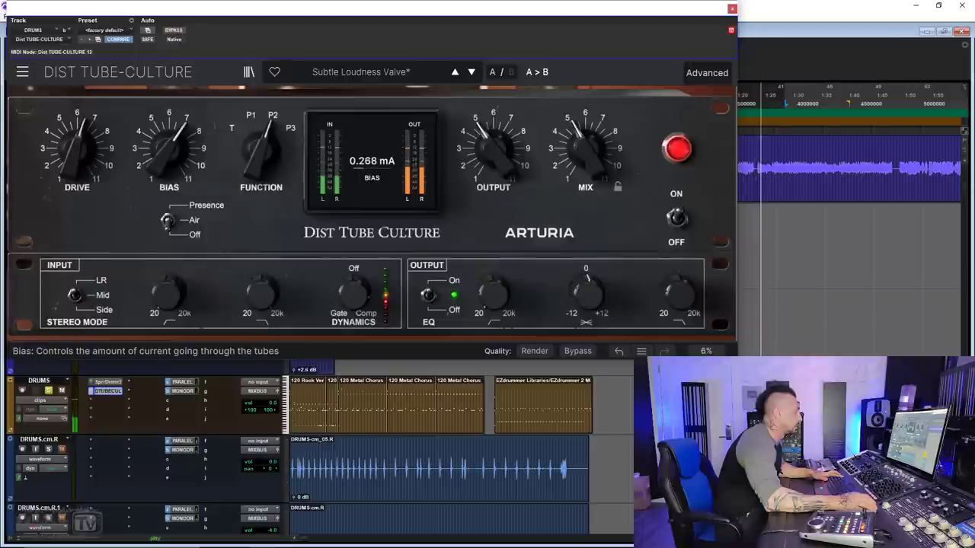
Raise the drums' Bias to about 8, reduce Dynamics to about 53% Comp, and bring Mix up to 100%.
drag(169, 148, 169, 129)
mouse_move(367, 291)
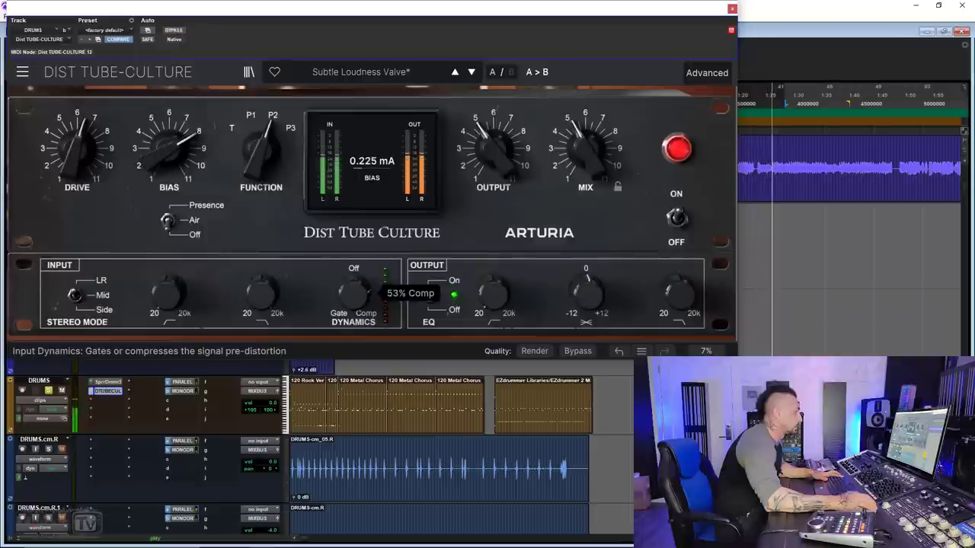
drag(585, 148, 585, 131)
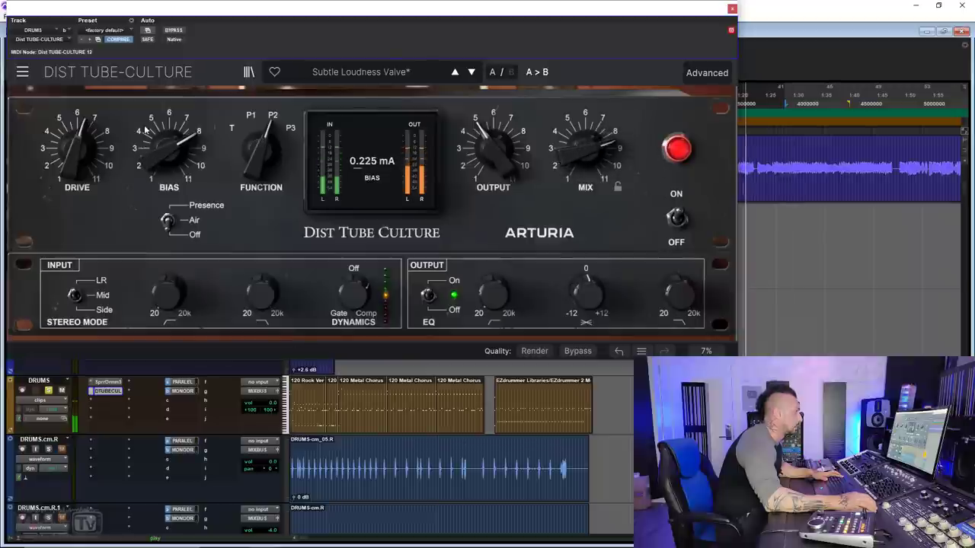
drag(147, 131, 146, 124)
drag(565, 184, 565, 152)
Audition the drums with Bias at about 3, raise Bias to about 6, and turn Dynamics toward Gate.
drag(181, 162, 181, 182)
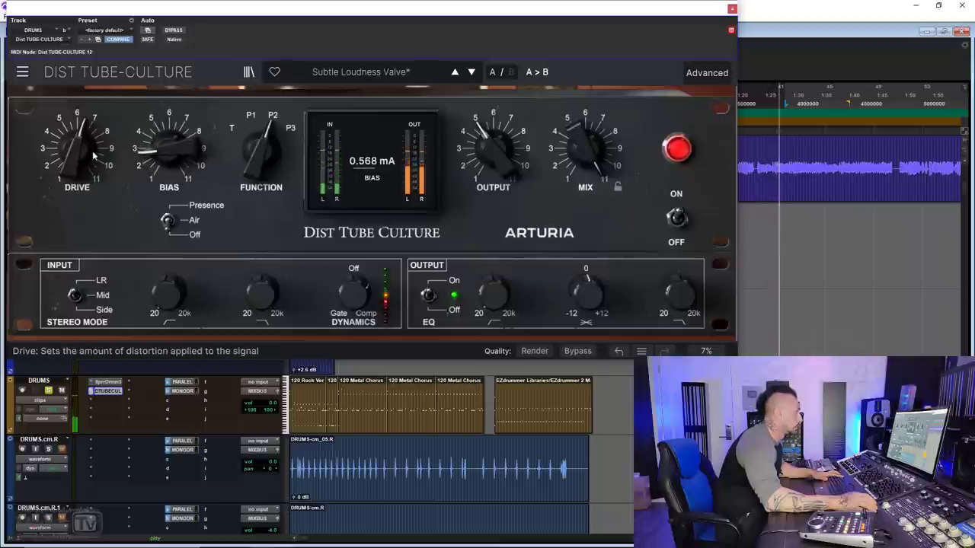
mouse_move(261, 150)
mouse_down()
mouse_move(262, 164)
mouse_move(261, 148)
mouse_up()
drag(169, 152, 169, 130)
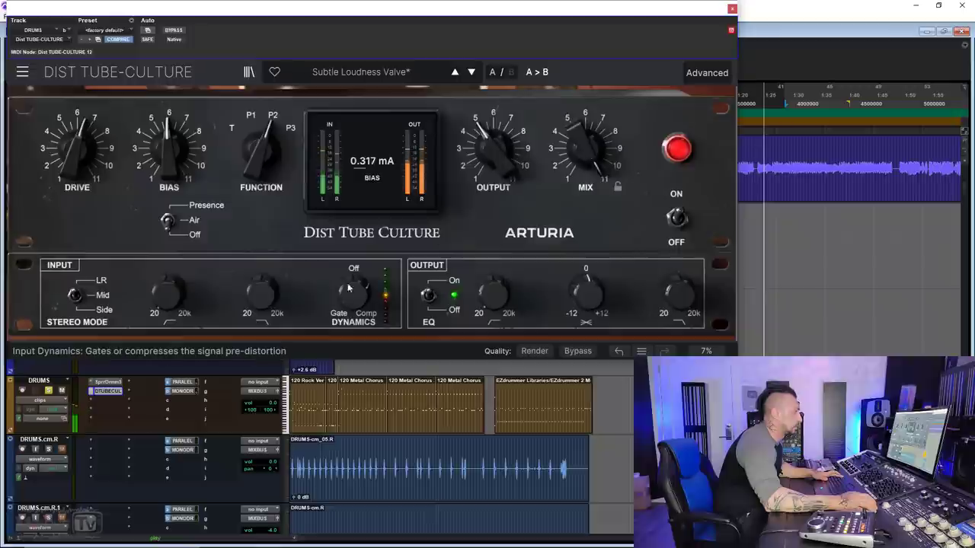
drag(350, 288, 350, 283)
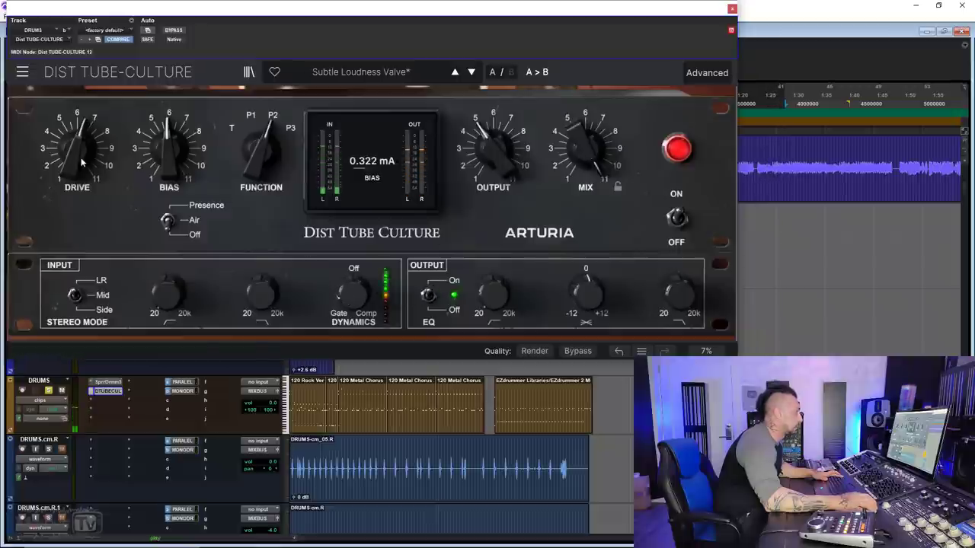
Raise the drums' Drive to about +34.8 dB, set Bias to about 8 and Mix to about 4, and set Dynamics to 30% Comp.
drag(77, 156, 89, 175)
drag(179, 157, 179, 180)
drag(587, 143, 587, 193)
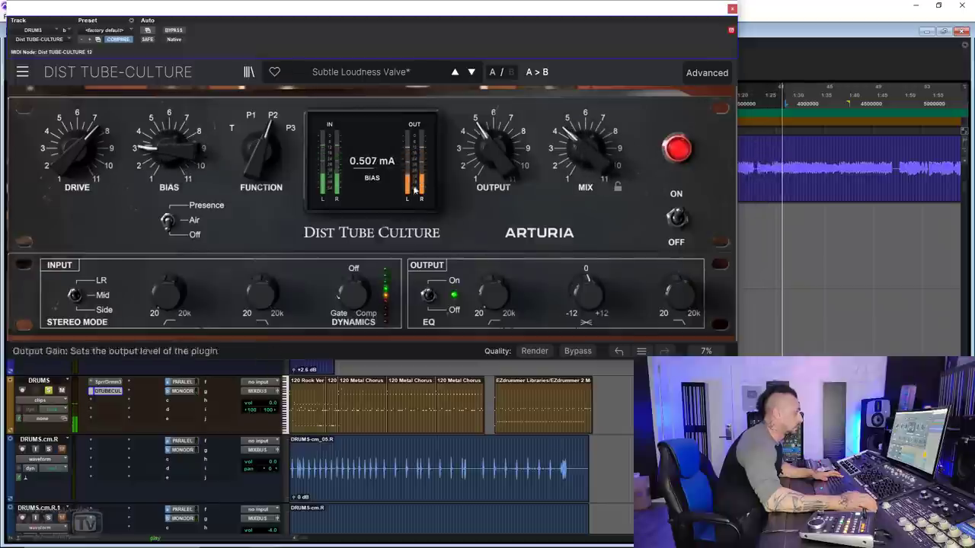
drag(179, 162, 179, 122)
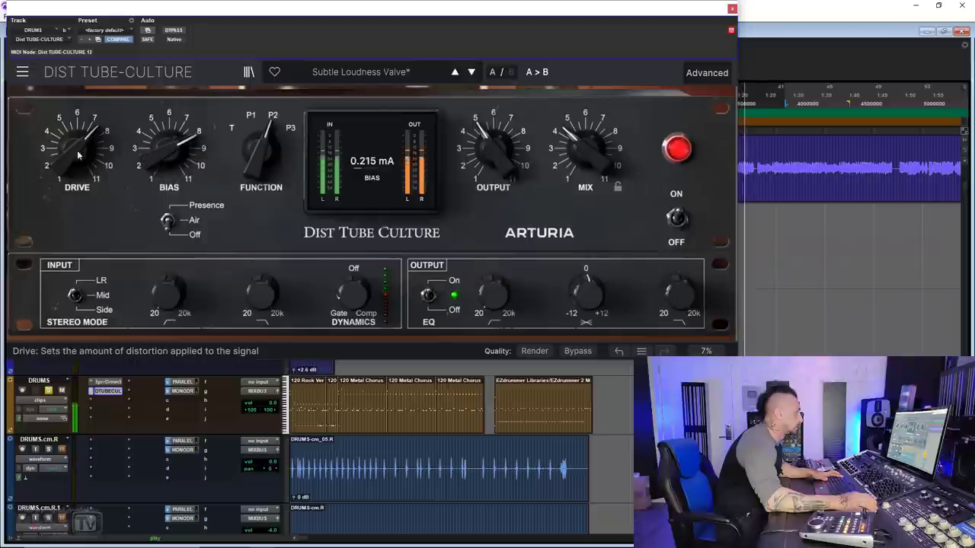
drag(77, 150, 77, 171)
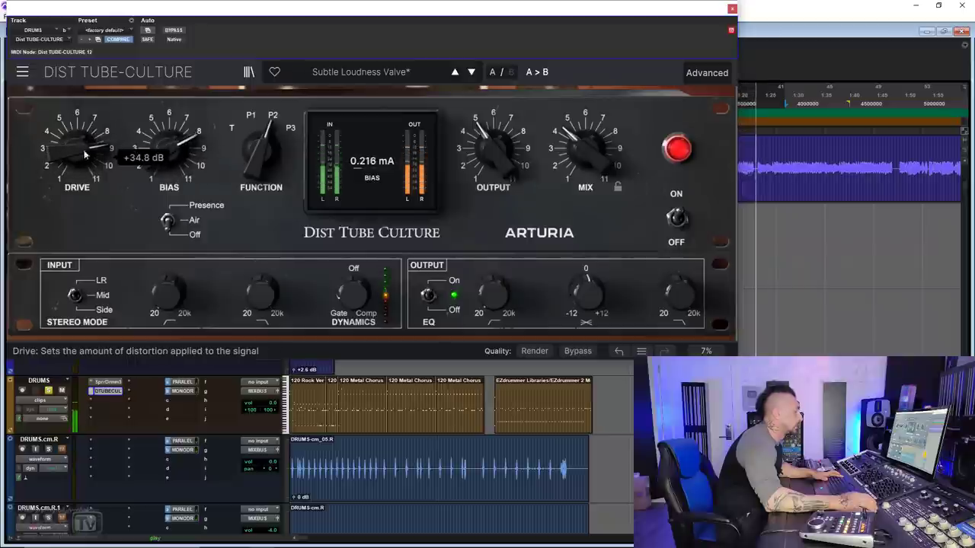
drag(564, 155, 564, 160)
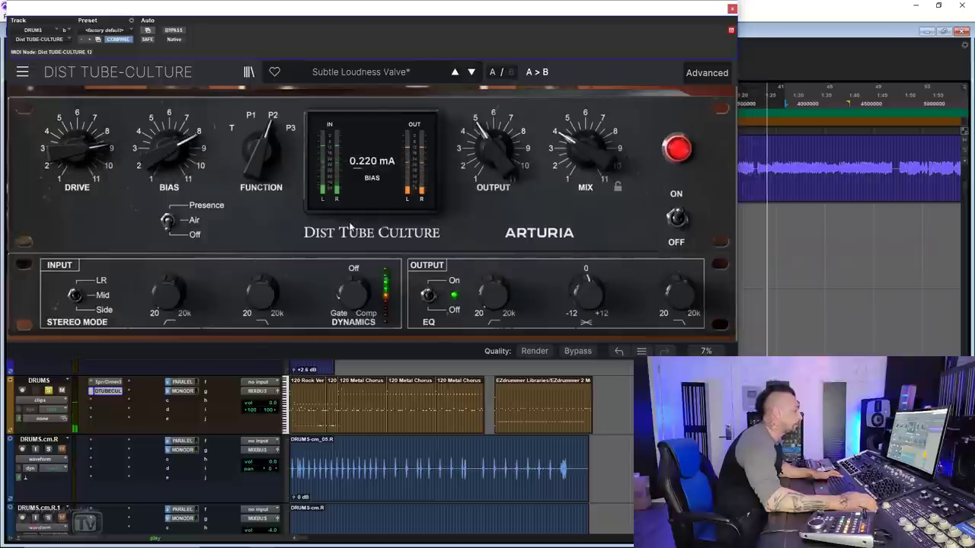
drag(353, 292, 352, 285)
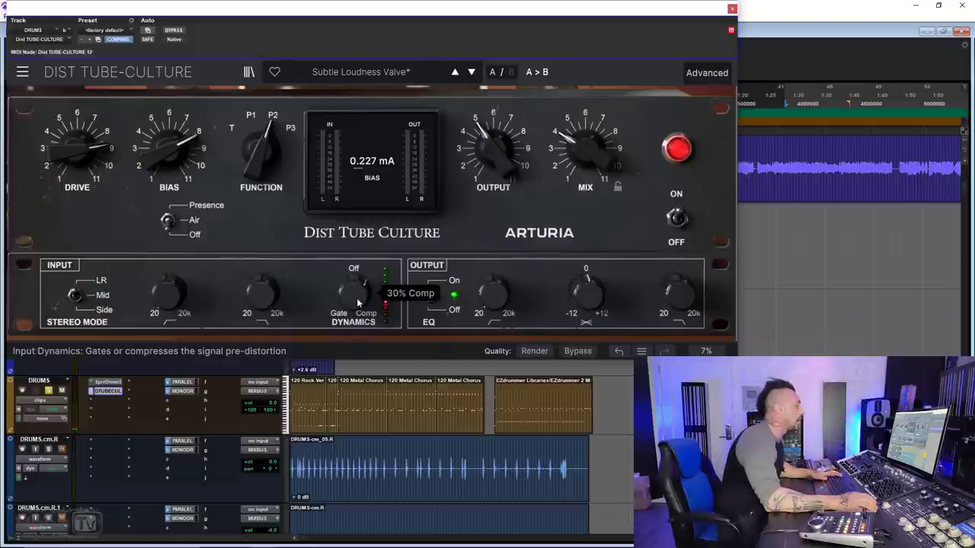
Audition the drums with Function at P3, Dynamics at 75% Gate, and Mix raised to about 8.
drag(254, 168, 254, 162)
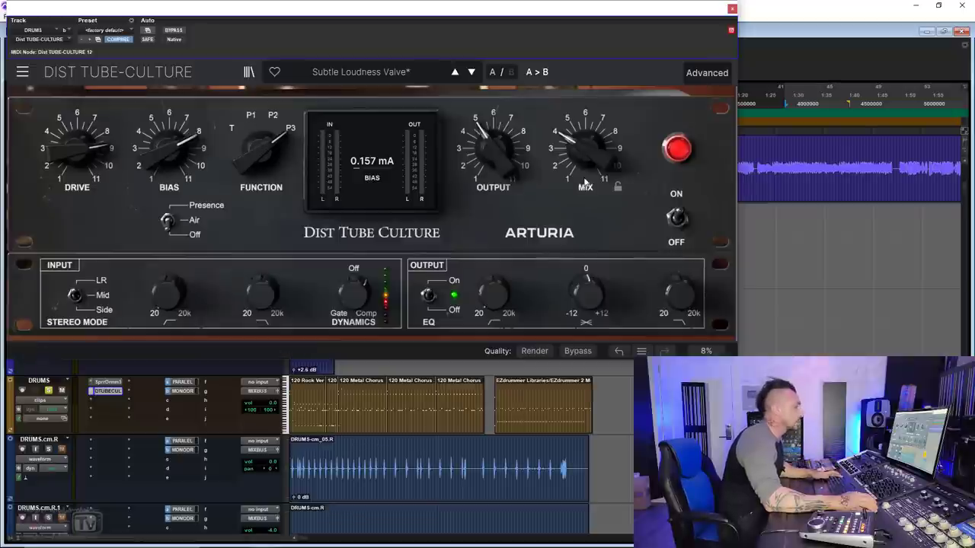
mouse_move(582, 161)
mouse_down()
mouse_move(581, 142)
mouse_move(582, 157)
mouse_up()
drag(354, 294, 355, 353)
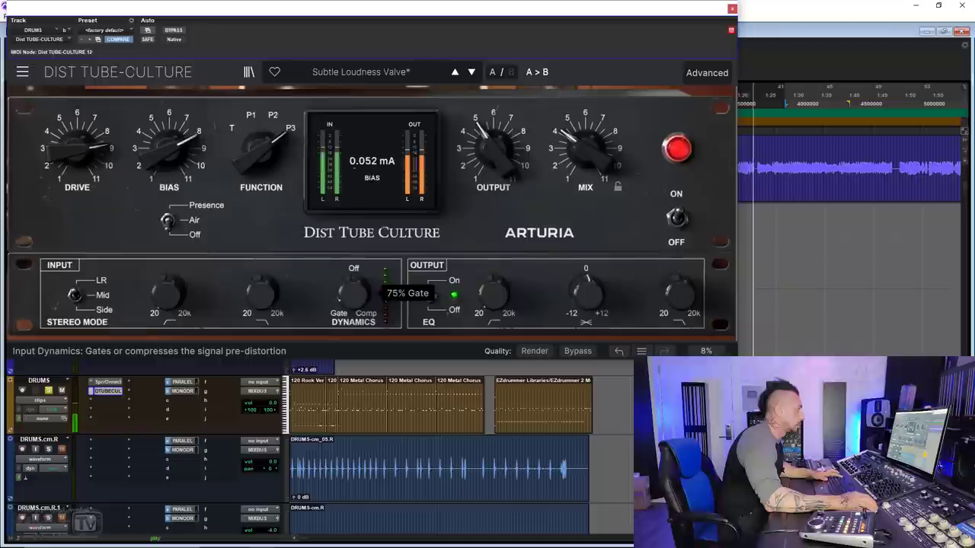
drag(590, 158, 590, 110)
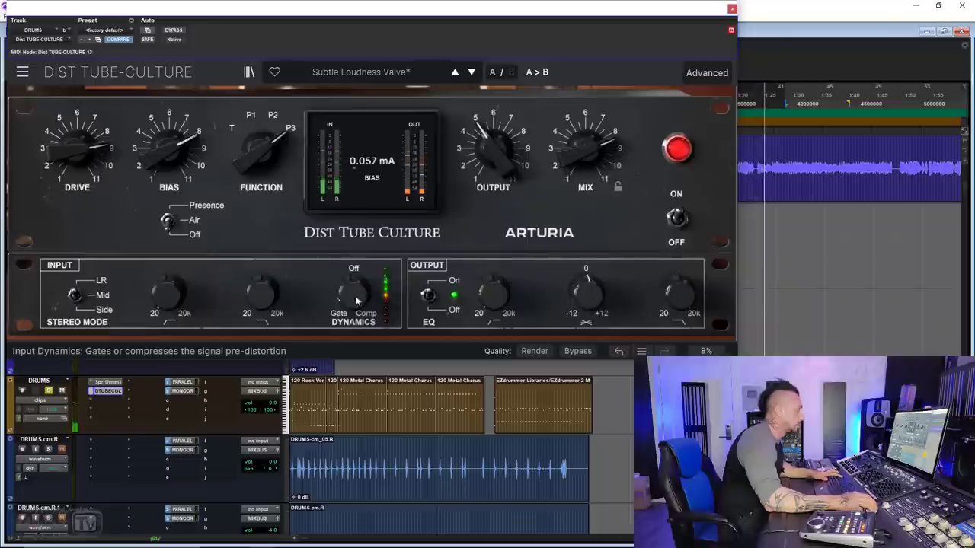
Set the drums' Bias to 5.44 and Mix to 41%, and compare the result with bypass.
mouse_move(169, 152)
mouse_down()
mouse_move(169, 141)
mouse_move(169, 214)
mouse_move(169, 165)
mouse_up()
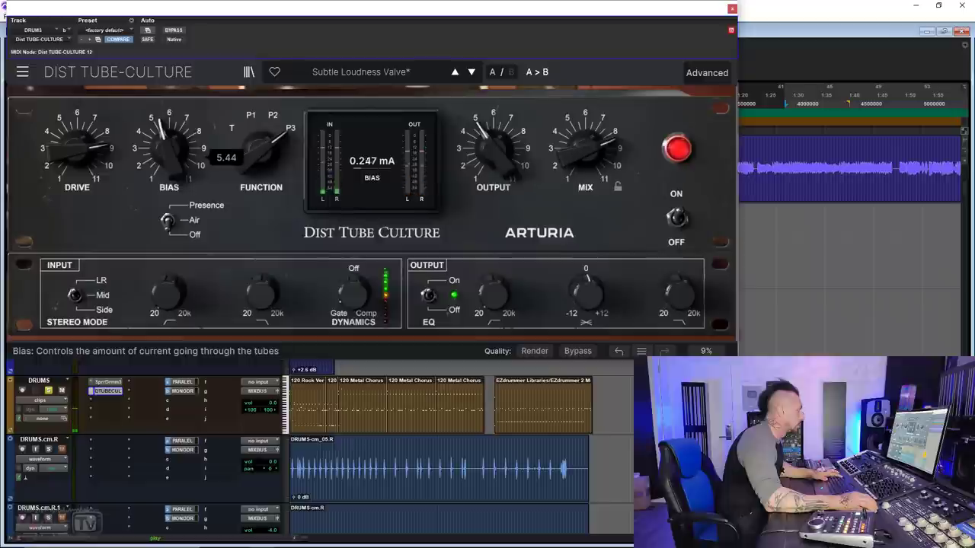
mouse_move(585, 148)
mouse_down()
mouse_move(585, 179)
mouse_move(585, 163)
mouse_up()
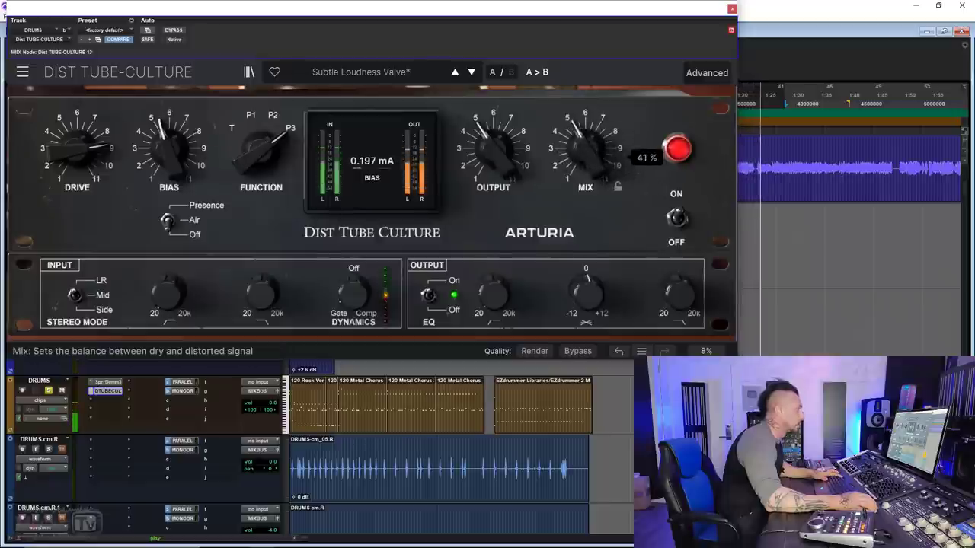
click(175, 30)
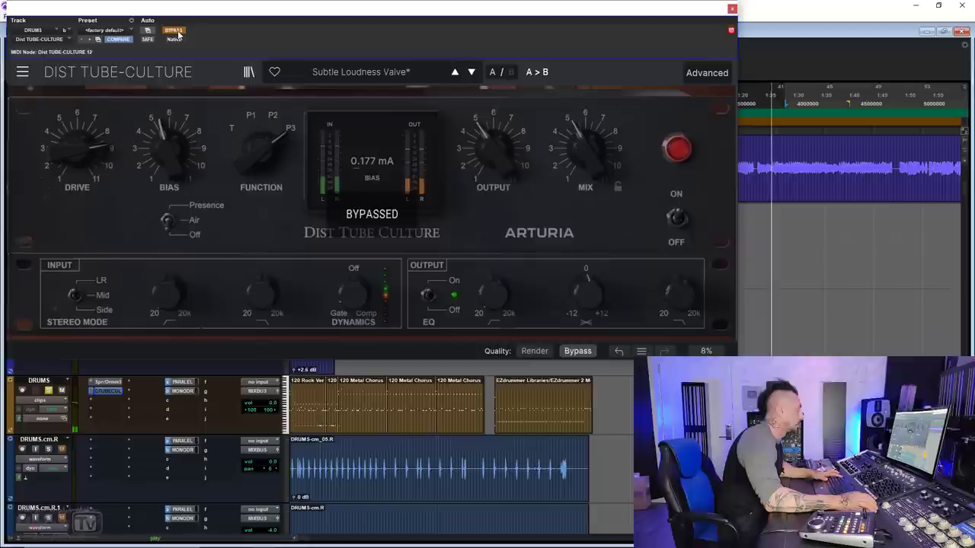
click(178, 34)
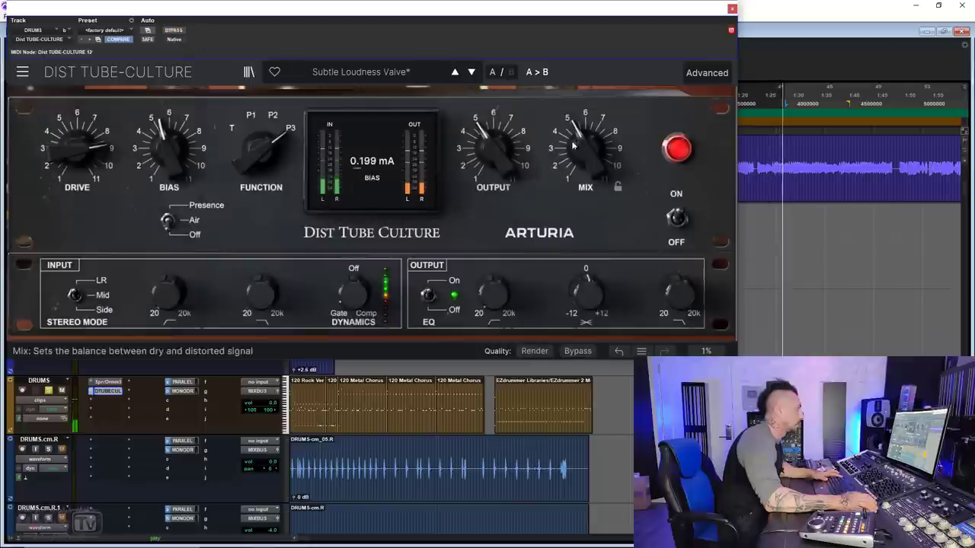
Lower the drums' Mix to about 3, set Function to P2 and Dynamics to 47% Comp, and close the plugin.
drag(573, 167, 573, 182)
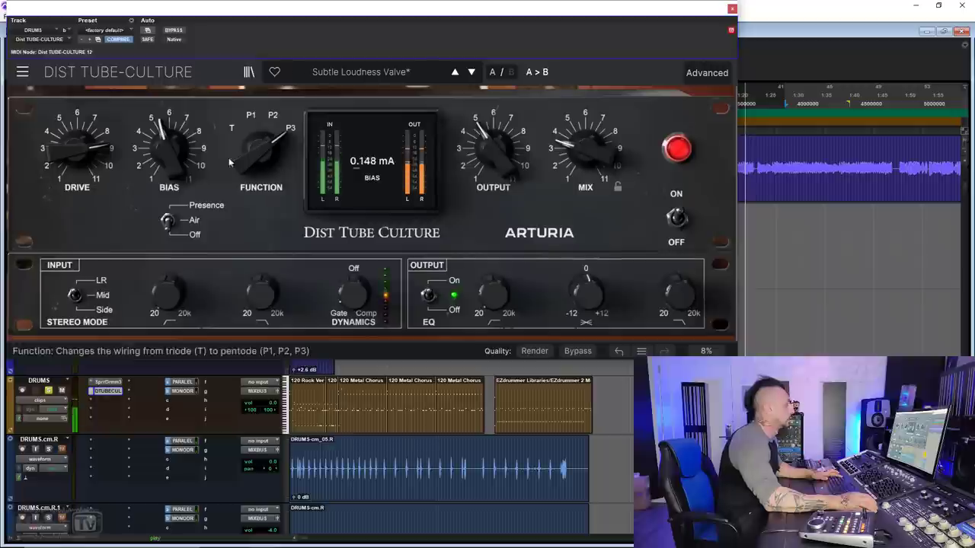
drag(259, 153, 236, 163)
drag(374, 305, 374, 290)
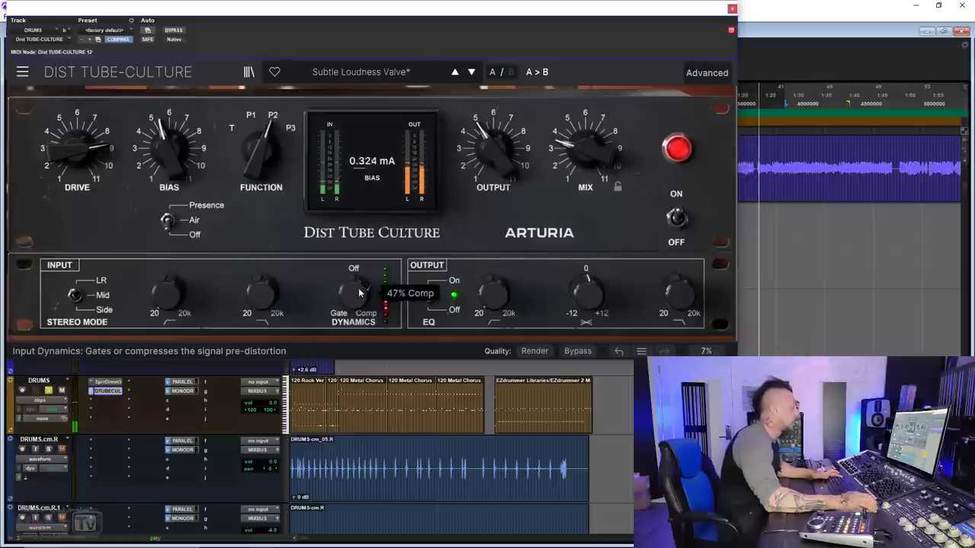
click(732, 10)
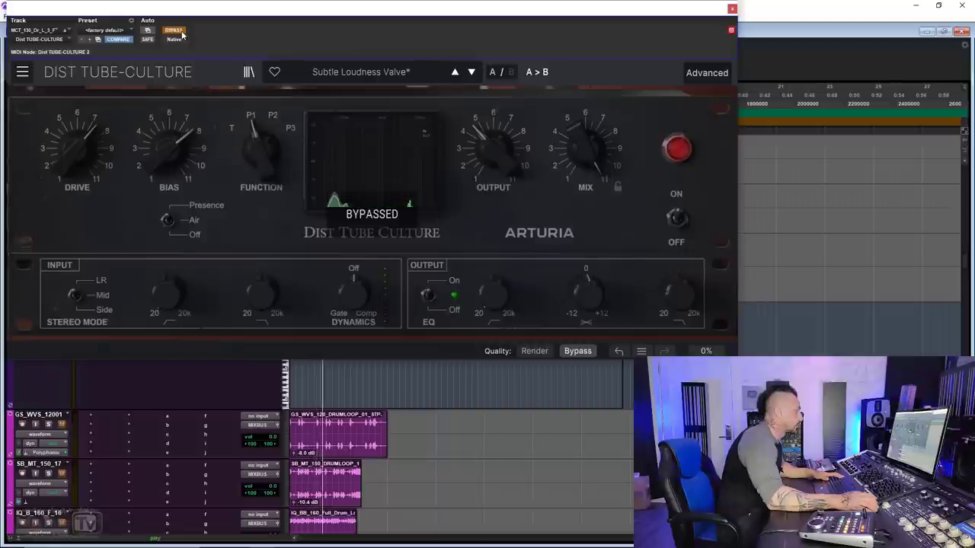
Re-enable the drum loop's distortion, set Function to P2, lower Output to about 3.5, and raise Bias to about 8.5.
click(179, 33)
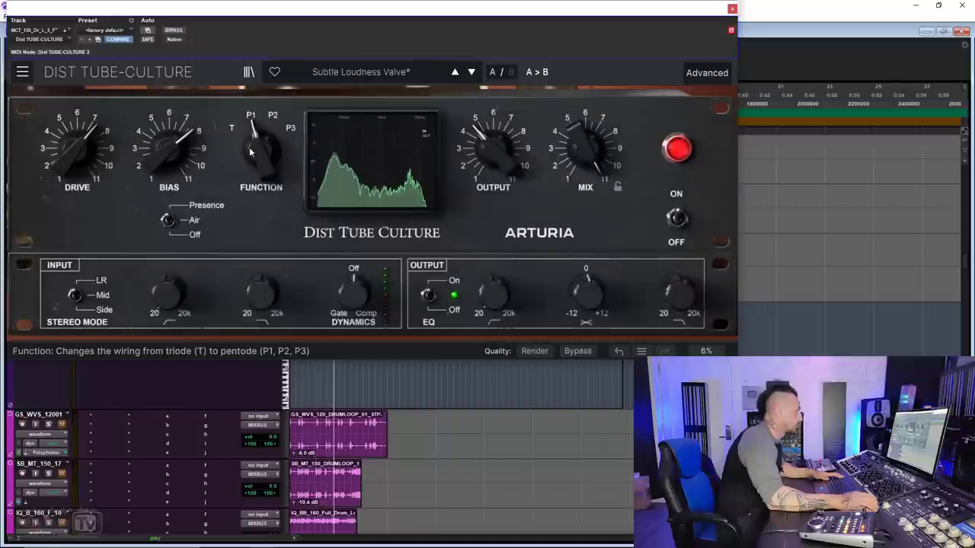
drag(261, 152, 260, 143)
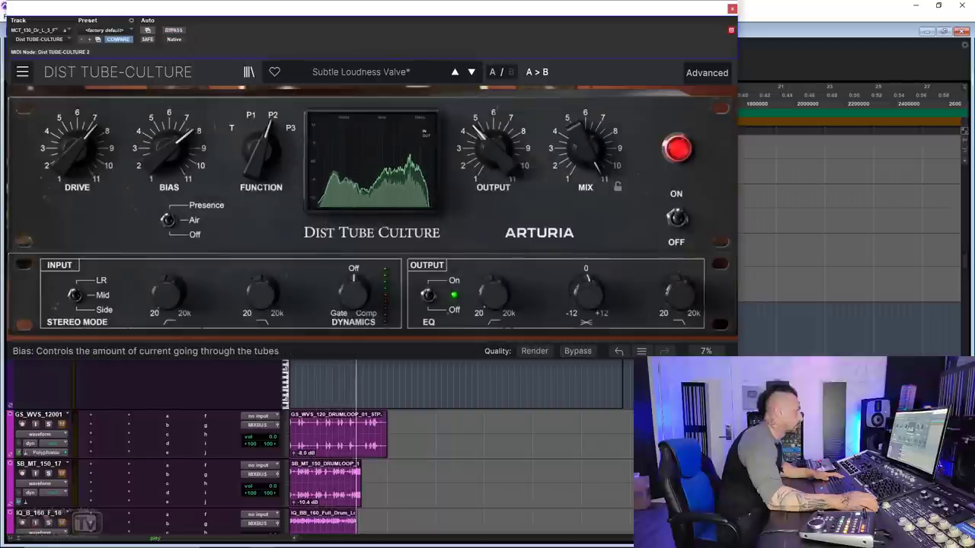
drag(488, 148, 488, 162)
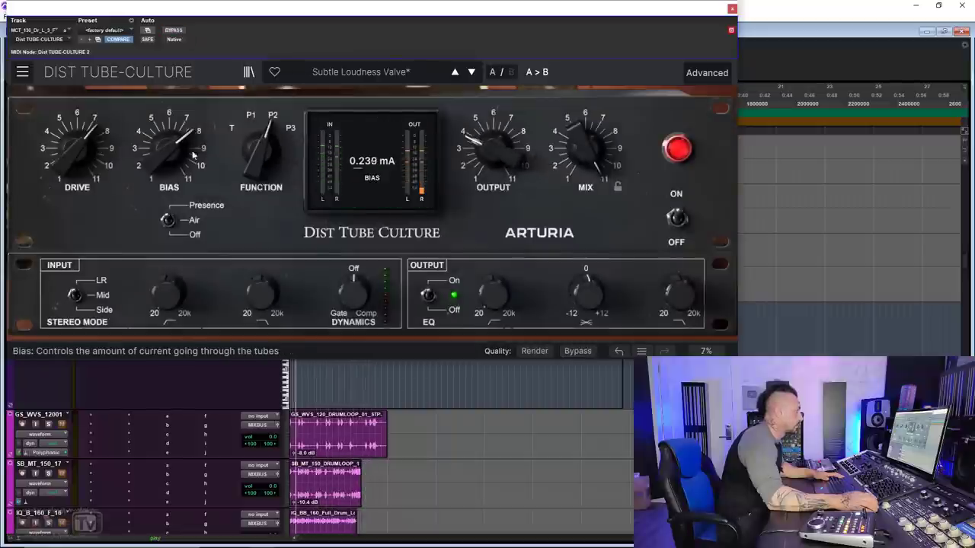
mouse_move(169, 150)
mouse_down()
mouse_move(170, 133)
mouse_move(169, 145)
mouse_up()
drag(261, 145, 247, 140)
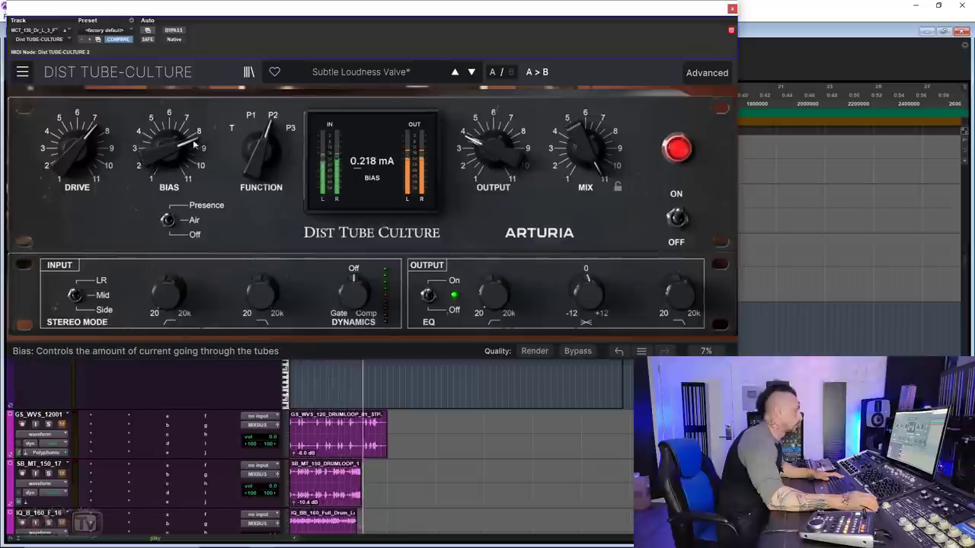
Switch the drum loop's Function to P3, auditioning Bias at about 3.5 and raising it to about 9.
drag(170, 144, 169, 160)
drag(248, 141, 261, 141)
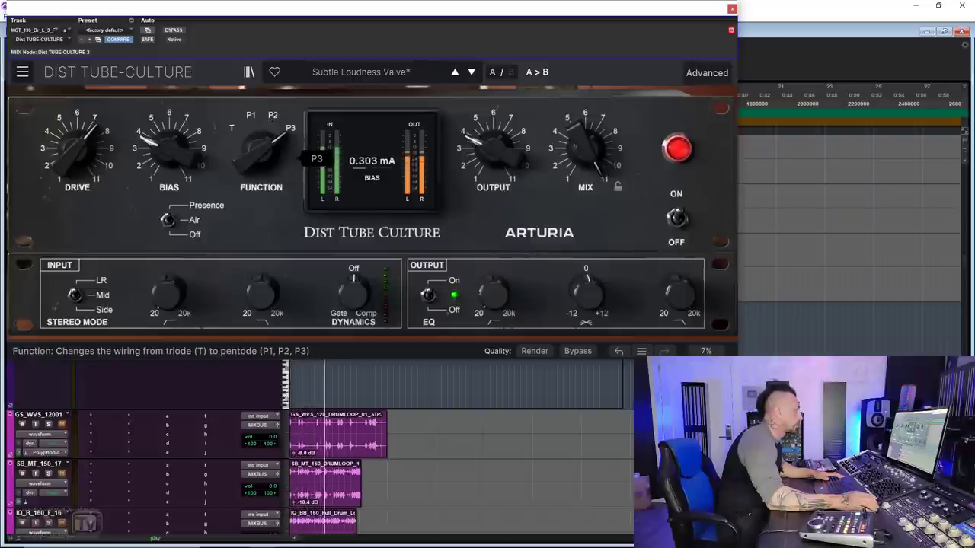
drag(169, 150, 169, 115)
Blend the drum loop's Mix to about 5, raise Output to about 4.5, and tilt the output EQ toward the highs.
drag(585, 148, 585, 164)
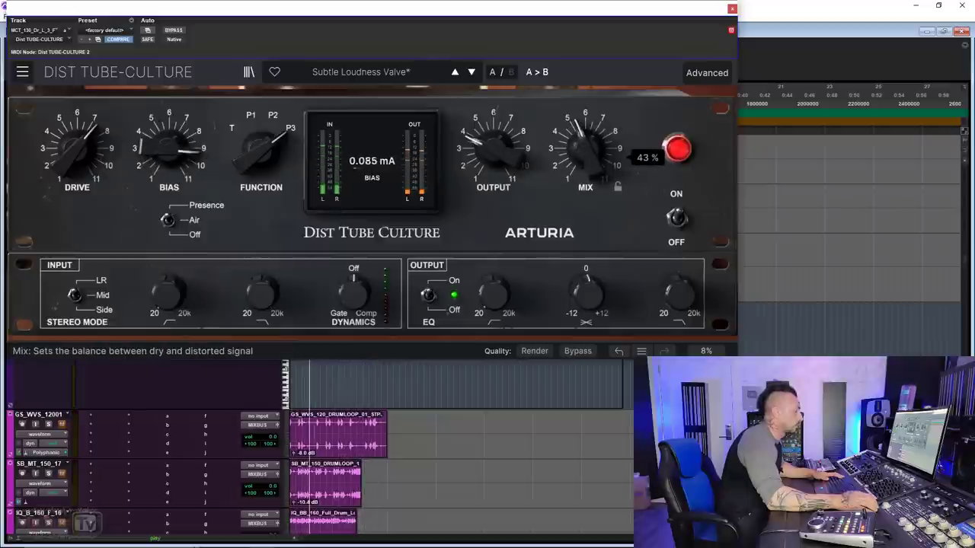
drag(490, 151, 489, 142)
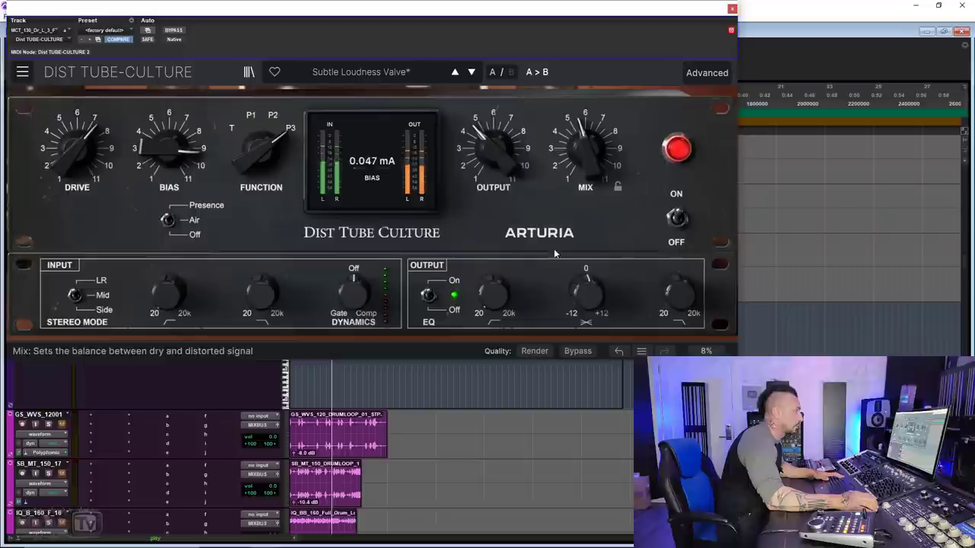
drag(586, 292, 586, 282)
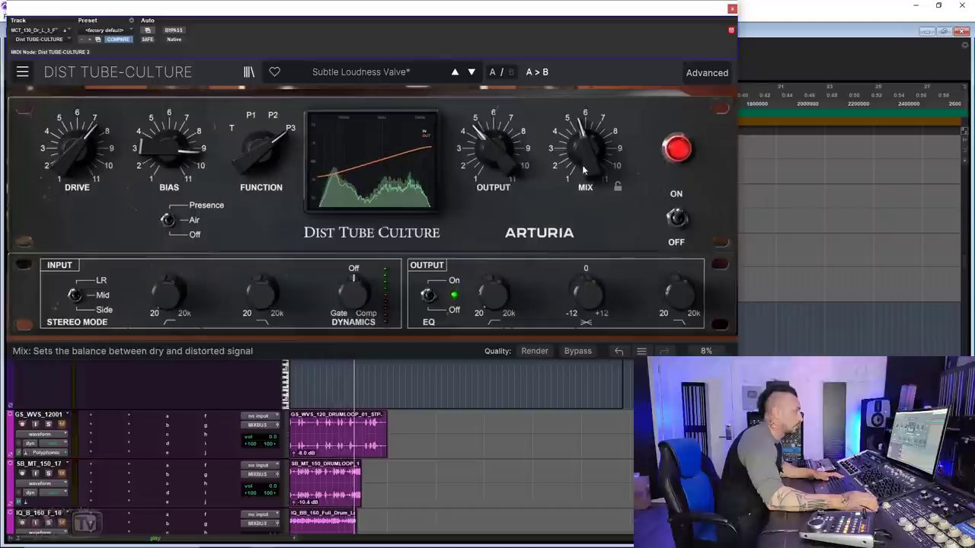
drag(584, 168, 583, 162)
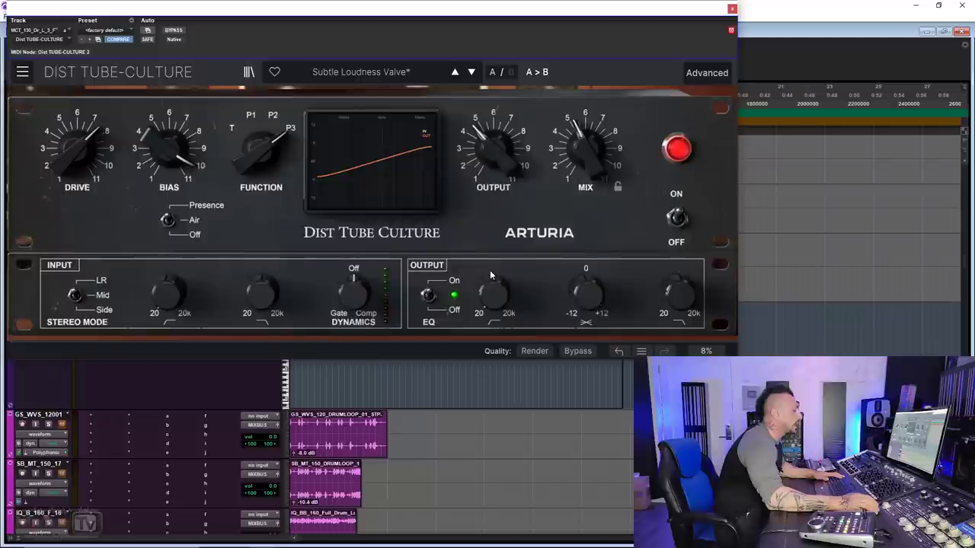
Set the drum loop's Drive to +34.4 dB, raise the output high-pass cutoff, and balance Mix at about 5 with Output at about 6.
mouse_move(493, 299)
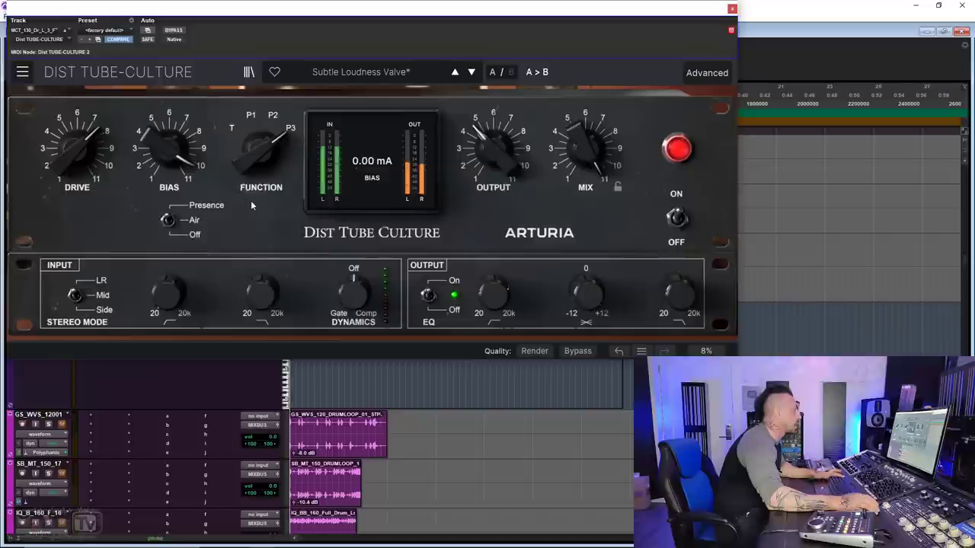
drag(76, 149, 76, 140)
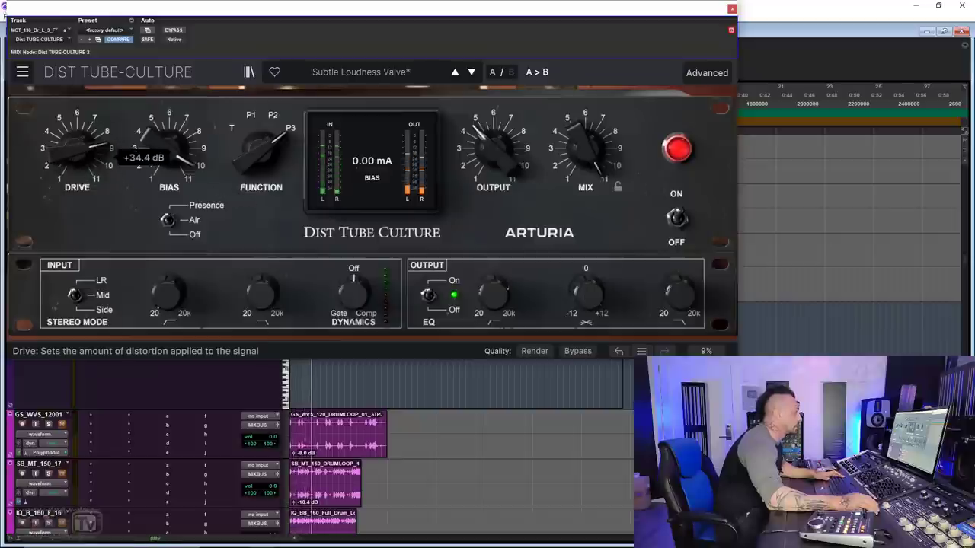
drag(493, 298, 493, 277)
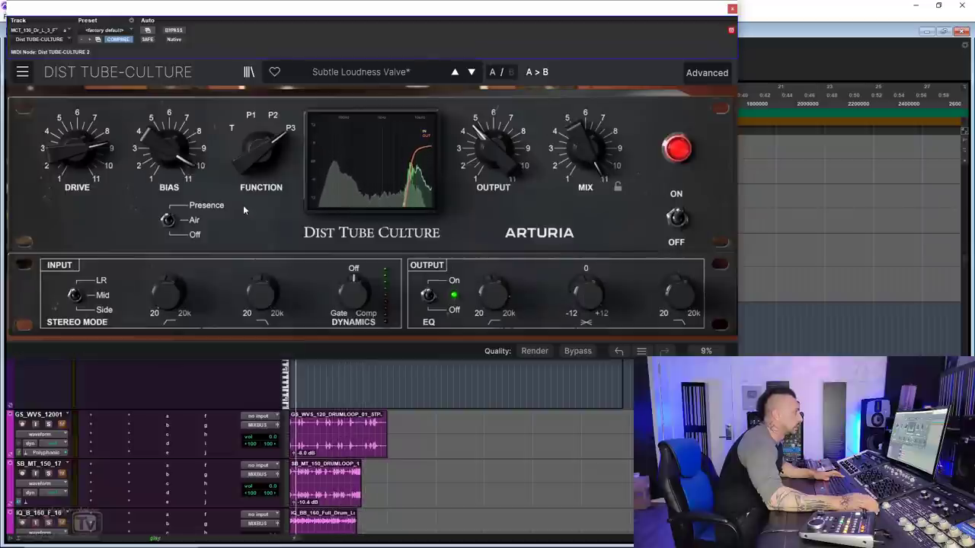
drag(582, 136, 585, 172)
drag(492, 152, 493, 145)
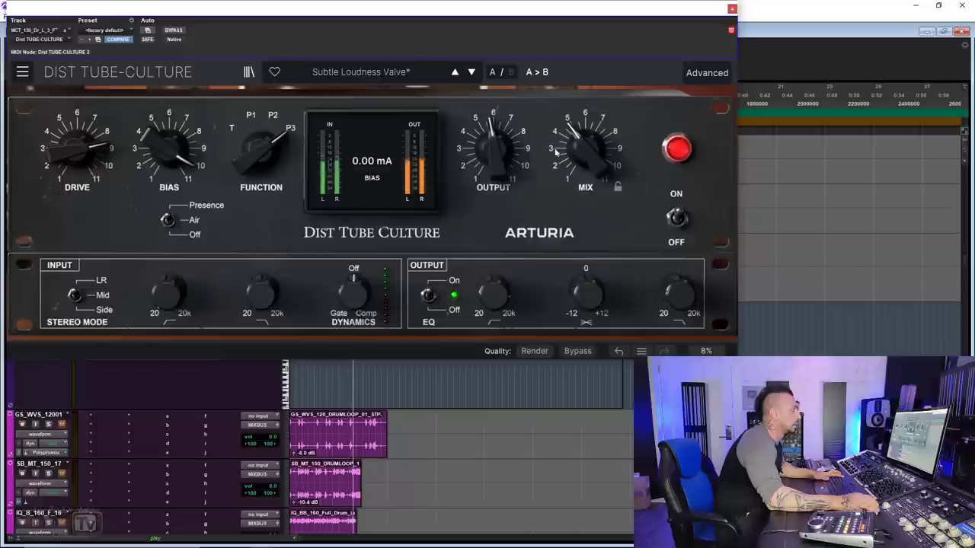
Set the drum loop's output low-pass cutoff to about 9485 Hz, fine-tune Mix around 6, and compare with bypass.
drag(585, 152, 585, 156)
drag(678, 292, 677, 307)
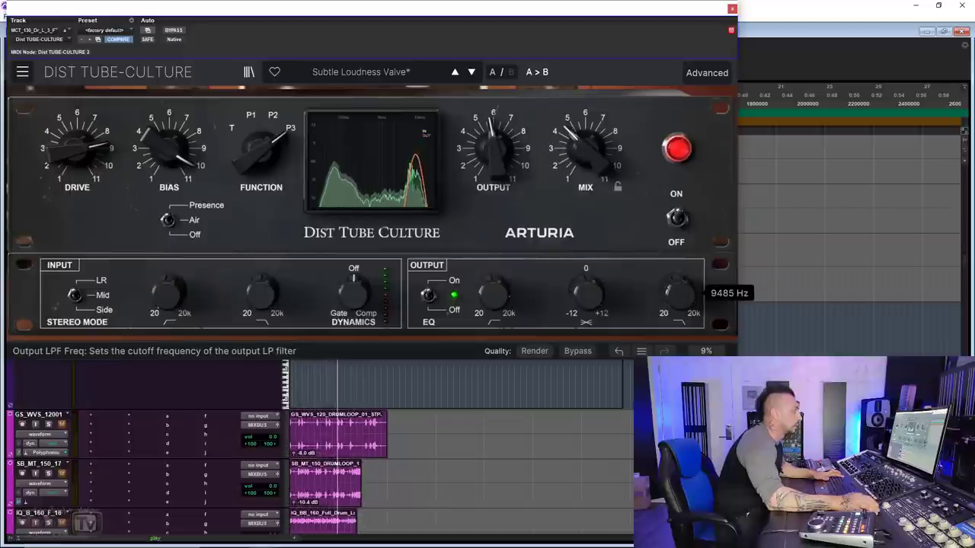
drag(584, 163, 584, 153)
click(174, 31)
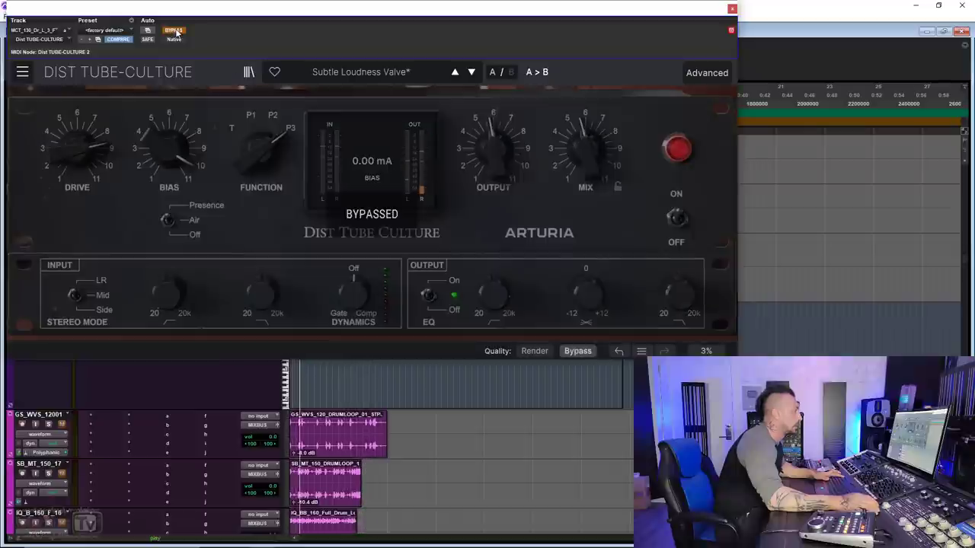
click(174, 31)
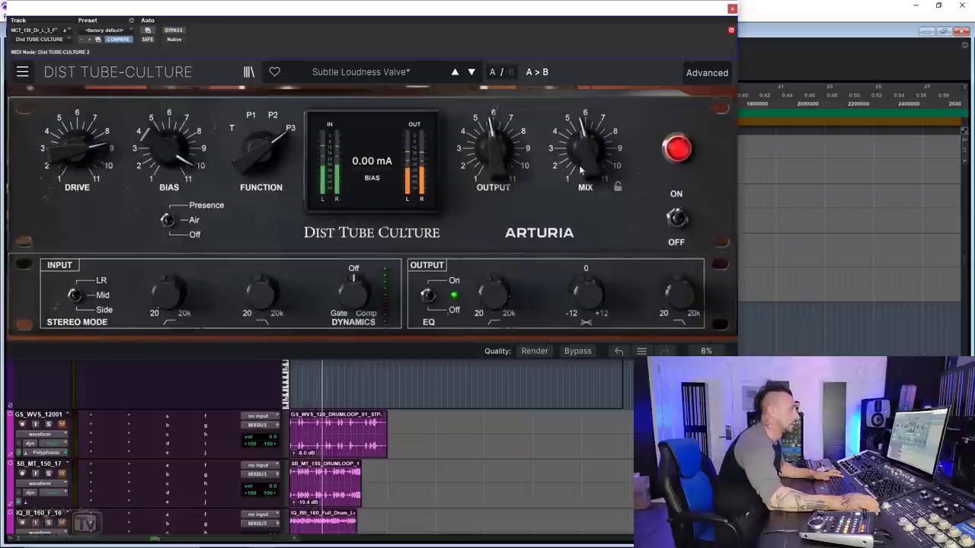
drag(584, 148, 585, 155)
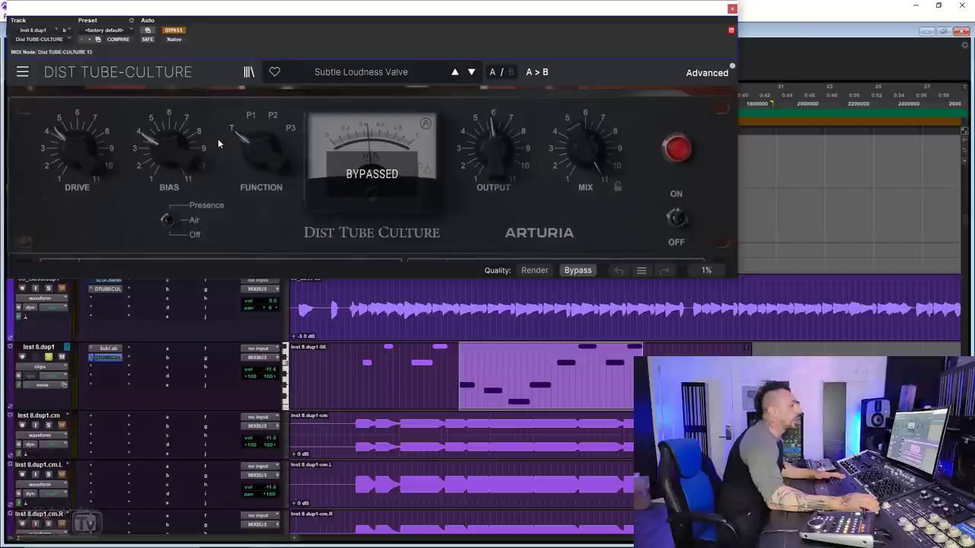
Play the Inst 8.dup1 bass track, enable its distortion, and raise Drive to +26.5 dB.
key(space)
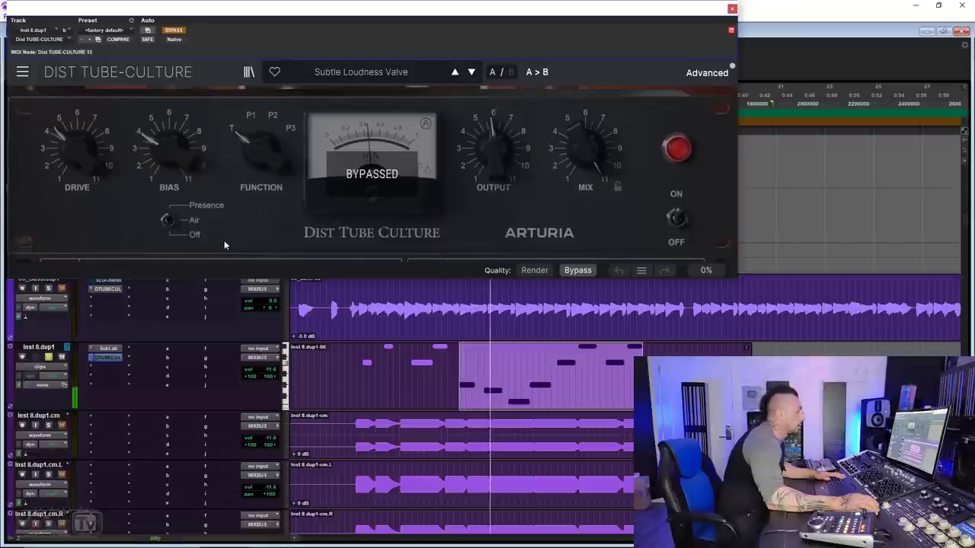
click(174, 32)
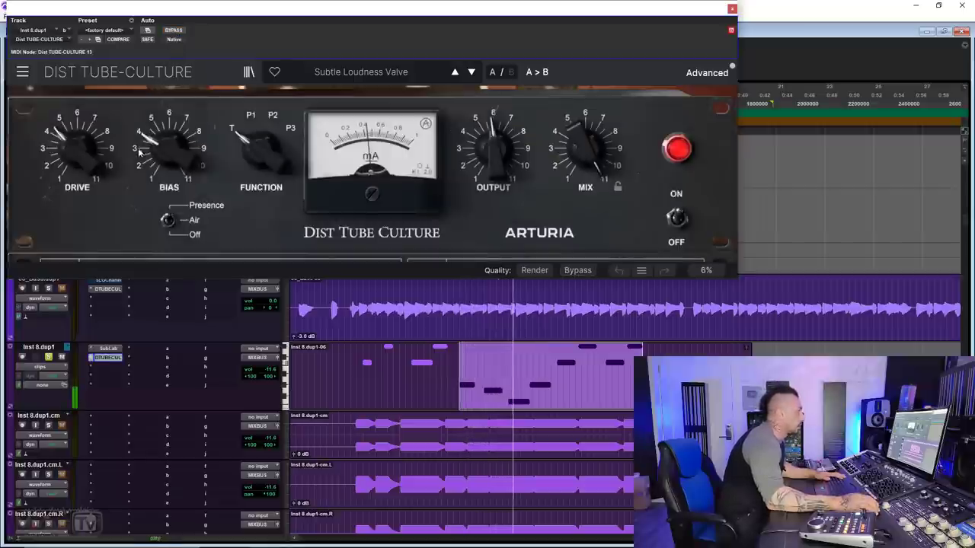
drag(93, 155, 93, 130)
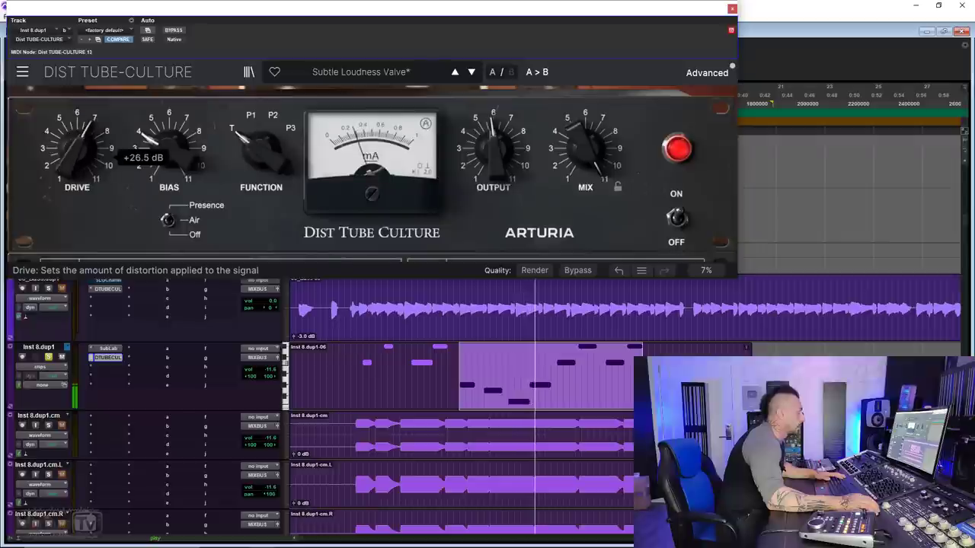
Lower the bass's Mix to about 5, switch Function to P3, and raise Bias to 7.48.
mouse_move(586, 149)
mouse_down()
mouse_move(586, 166)
mouse_move(586, 156)
mouse_up()
drag(261, 150, 261, 130)
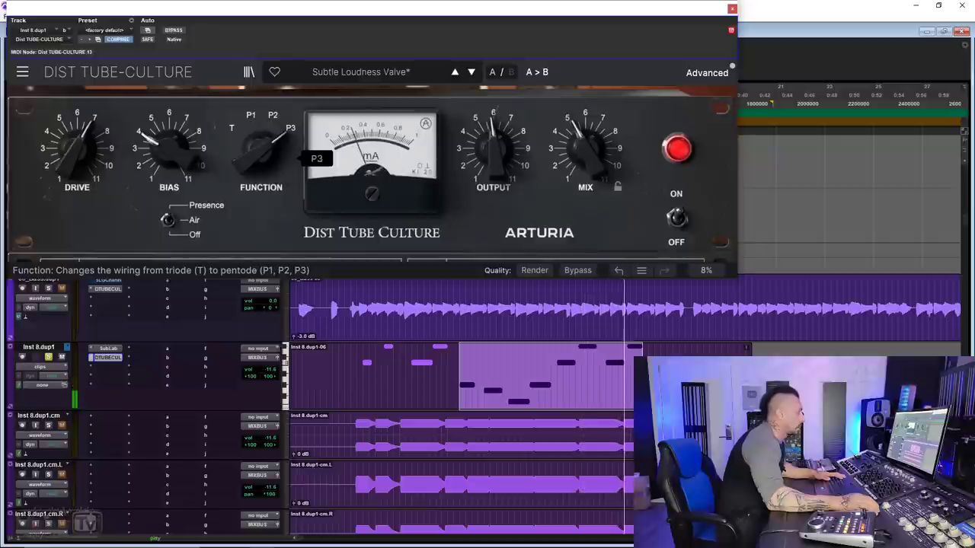
drag(169, 149, 169, 139)
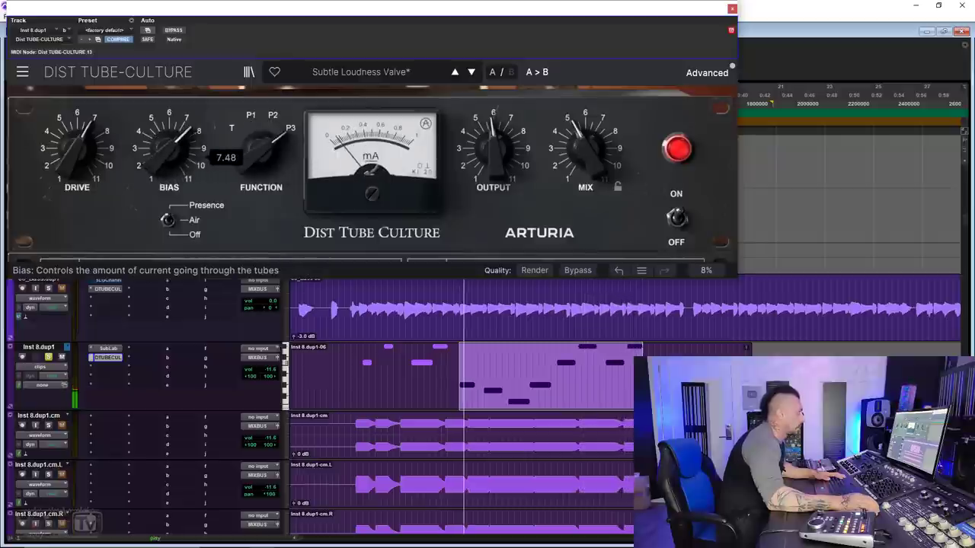
Lower the bass's Mix to about 4, compare with bypass, and set Function to P1.
click(180, 31)
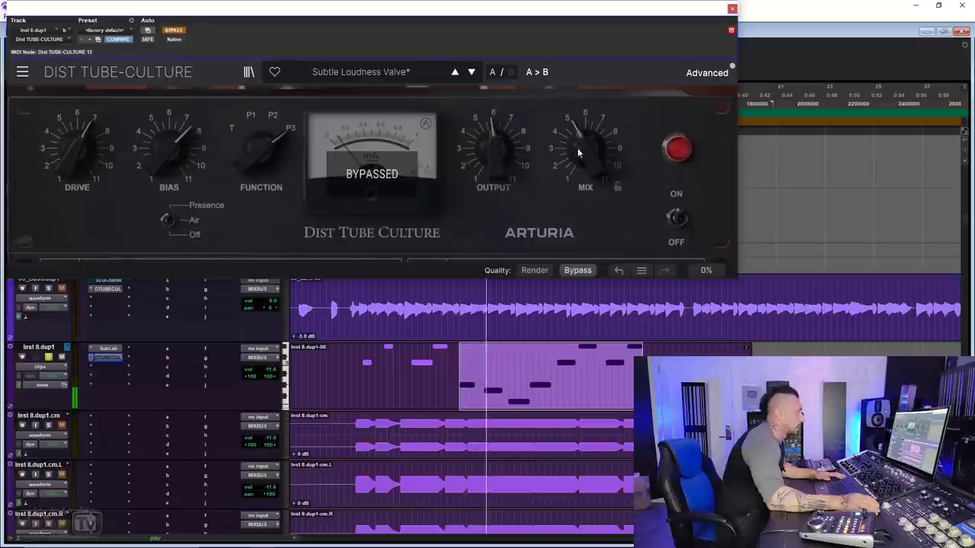
drag(579, 152, 568, 165)
click(174, 30)
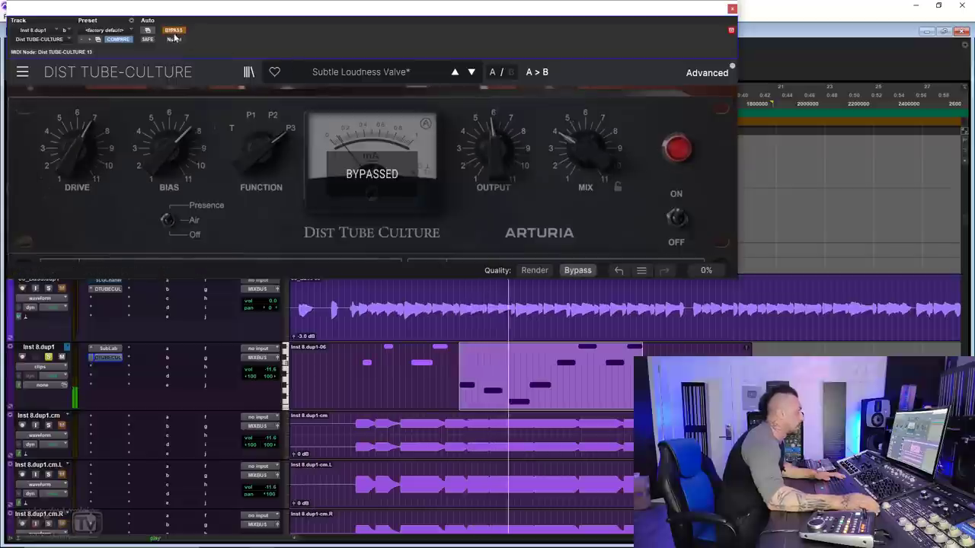
drag(261, 148, 261, 173)
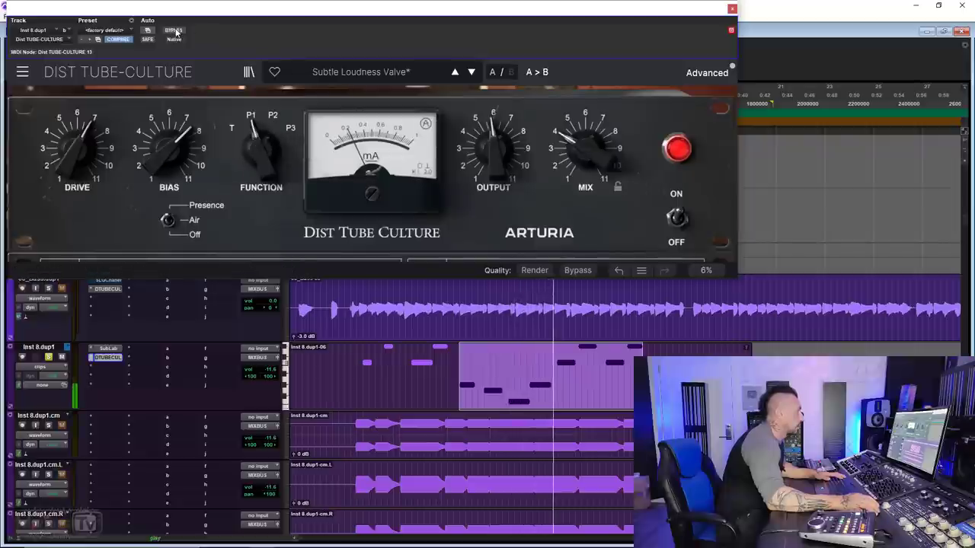
Set the bass's Function to T, restart playback, and compare the processed sound with bypass.
click(180, 31)
click(180, 31)
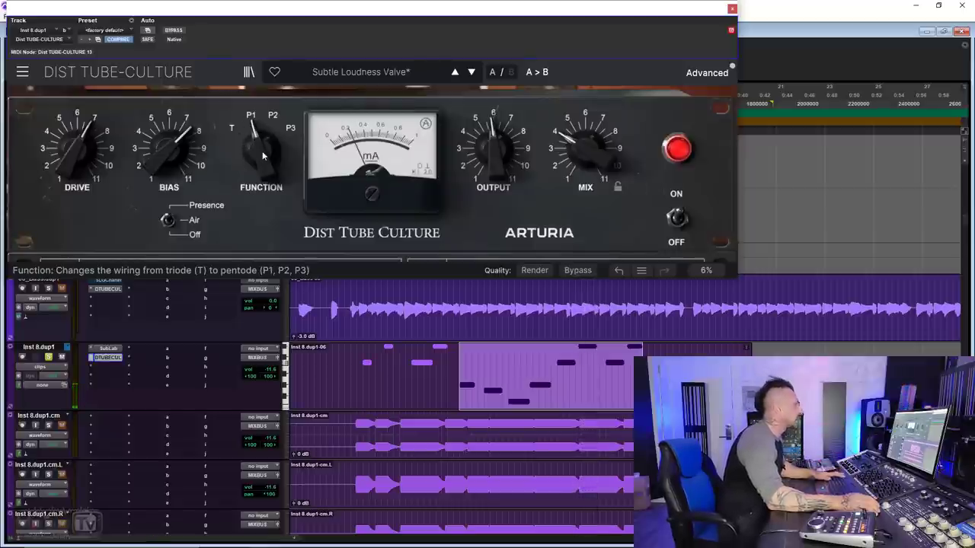
mouse_move(262, 156)
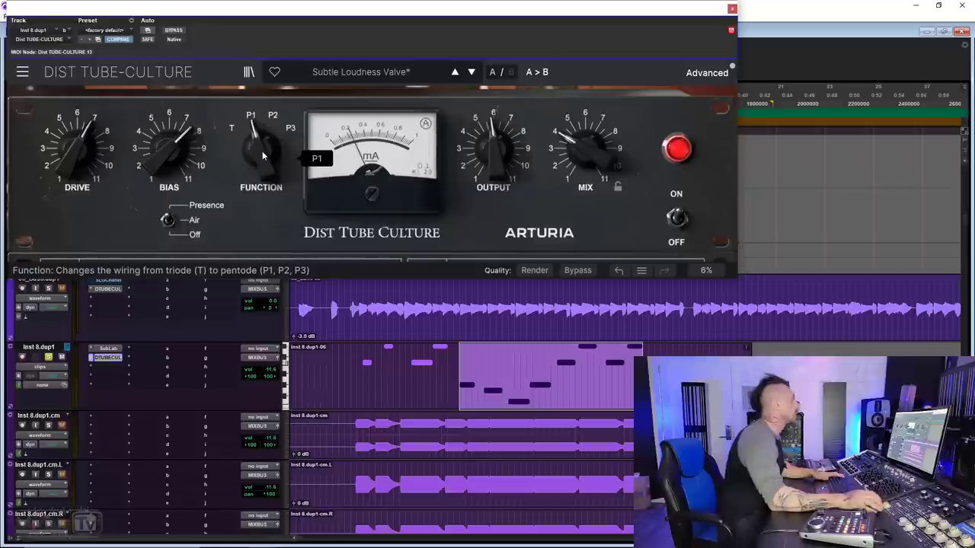
drag(256, 143, 256, 167)
key(space)
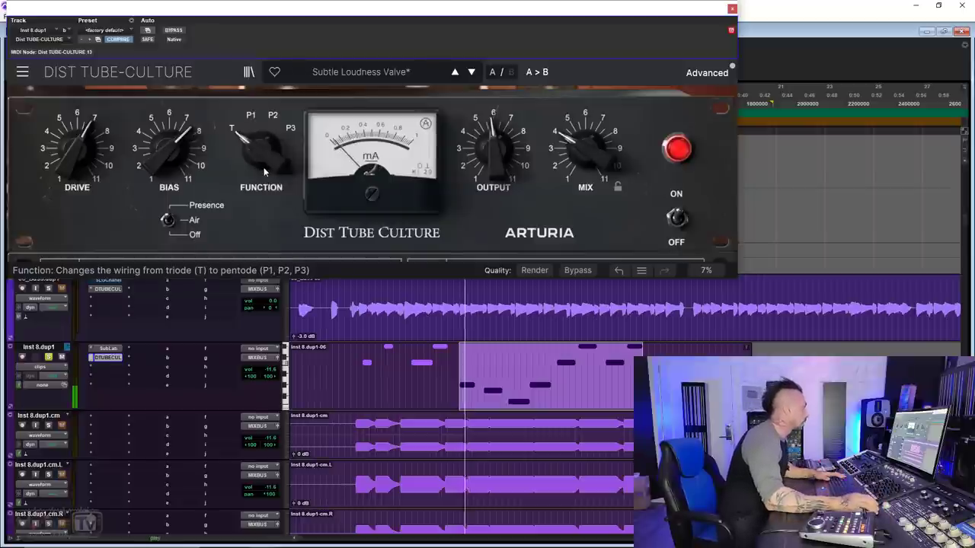
click(173, 30)
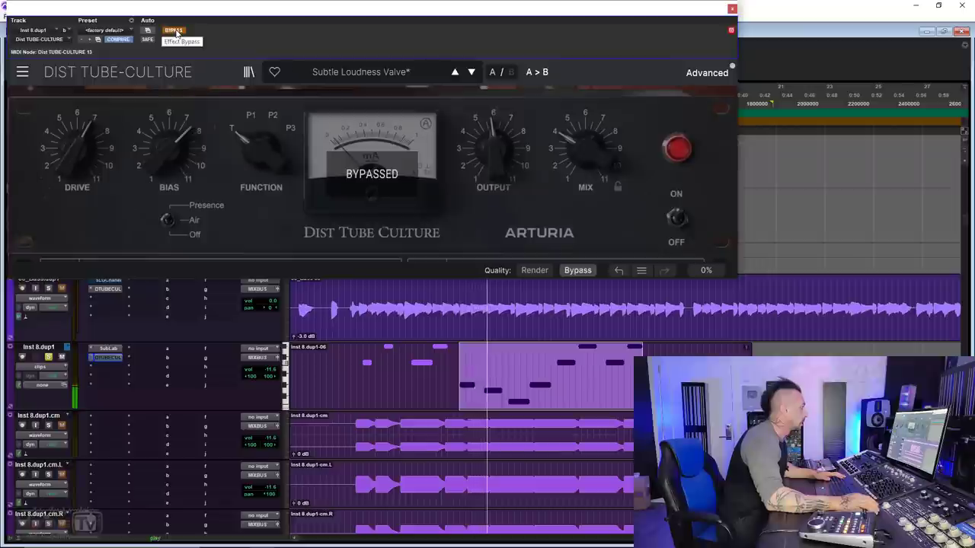
click(174, 30)
Raise the bass's Bias to about 8.5, lower Drive to +19.5 dB, and compare with bypass.
mouse_move(170, 145)
mouse_down()
mouse_move(169, 183)
mouse_move(169, 137)
mouse_up()
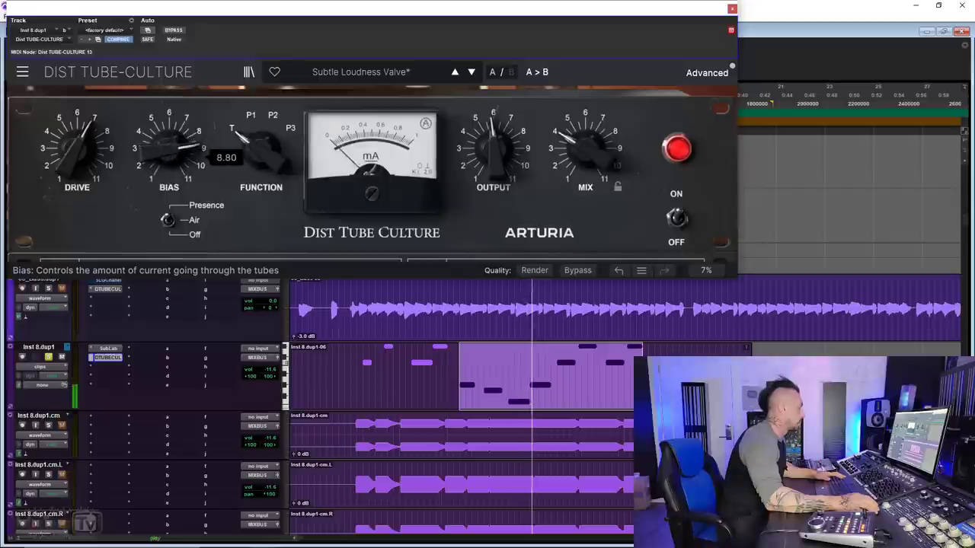
drag(61, 139, 61, 155)
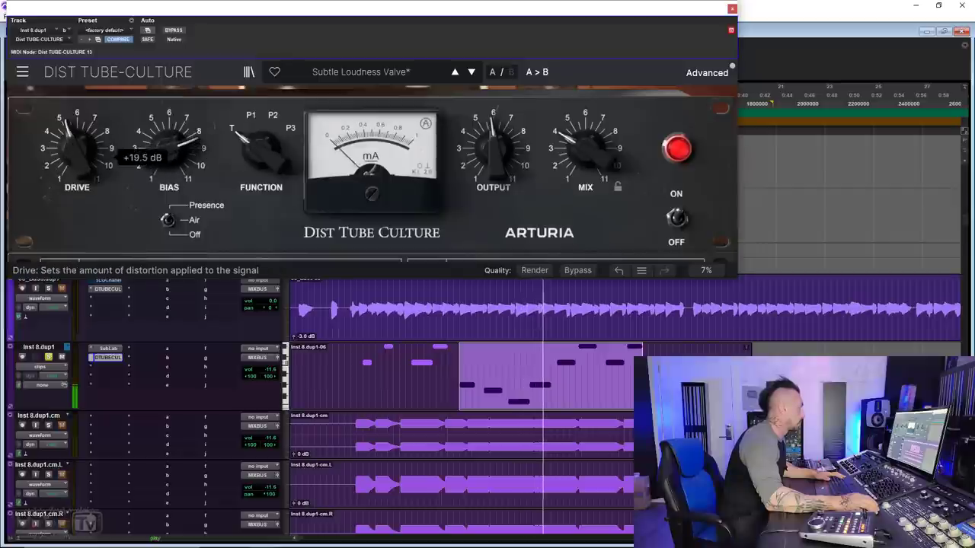
click(172, 30)
click(172, 30)
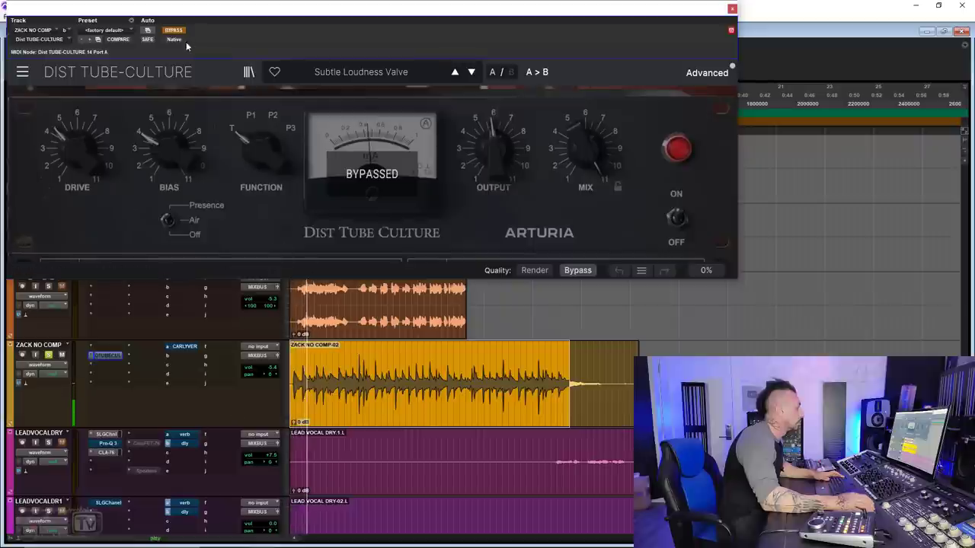
Enable the distortion on the yellow NO COMP track, show the advanced controls, set the output tilt slope to -11.3 dB, and compare with bypass.
click(179, 31)
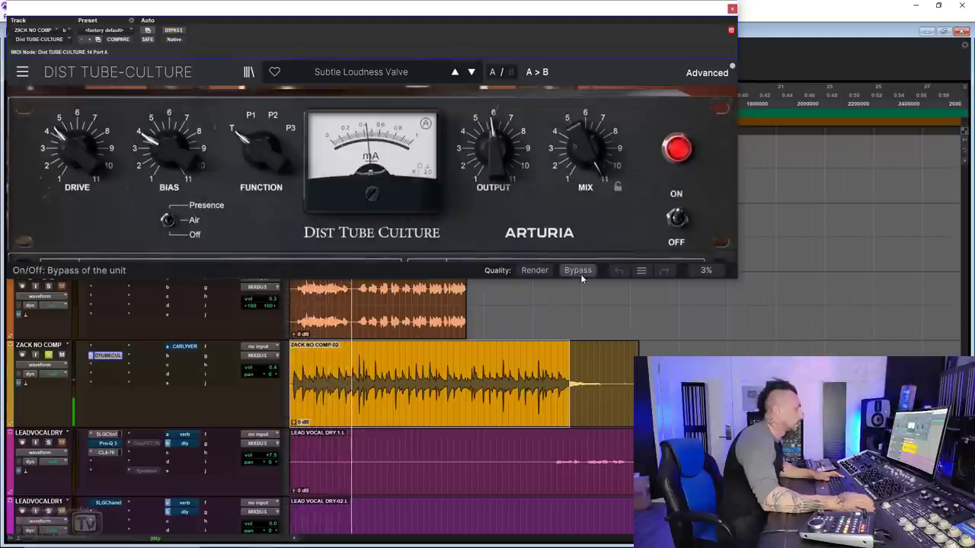
click(704, 75)
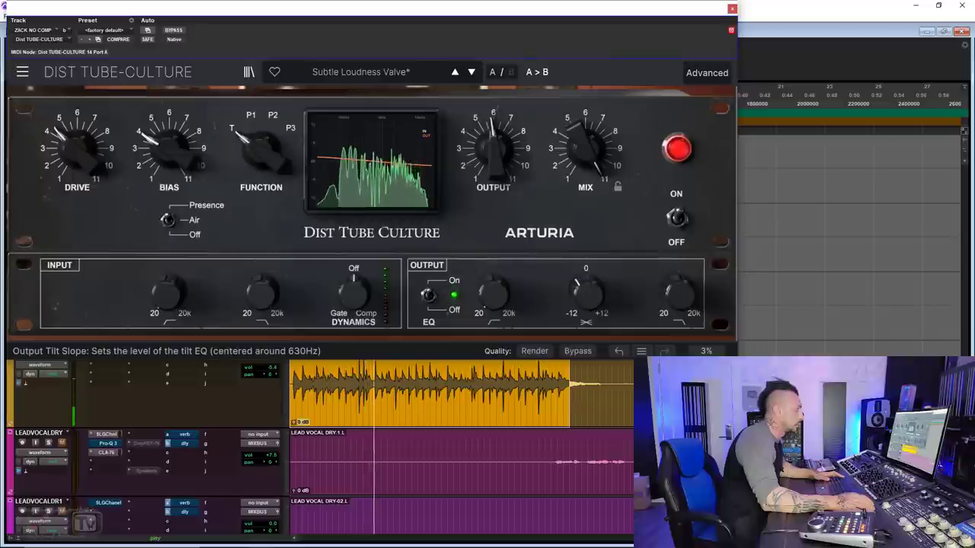
drag(586, 294, 585, 337)
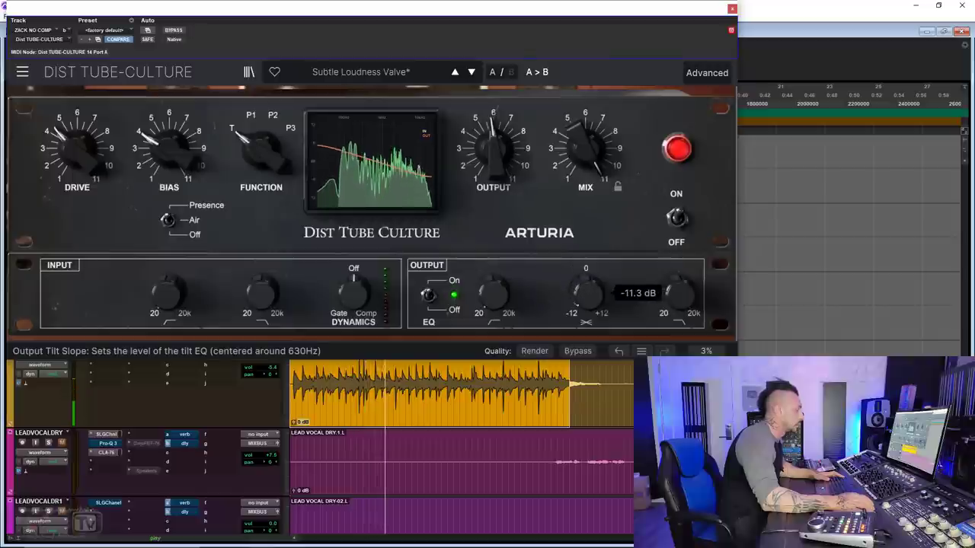
click(174, 31)
click(174, 30)
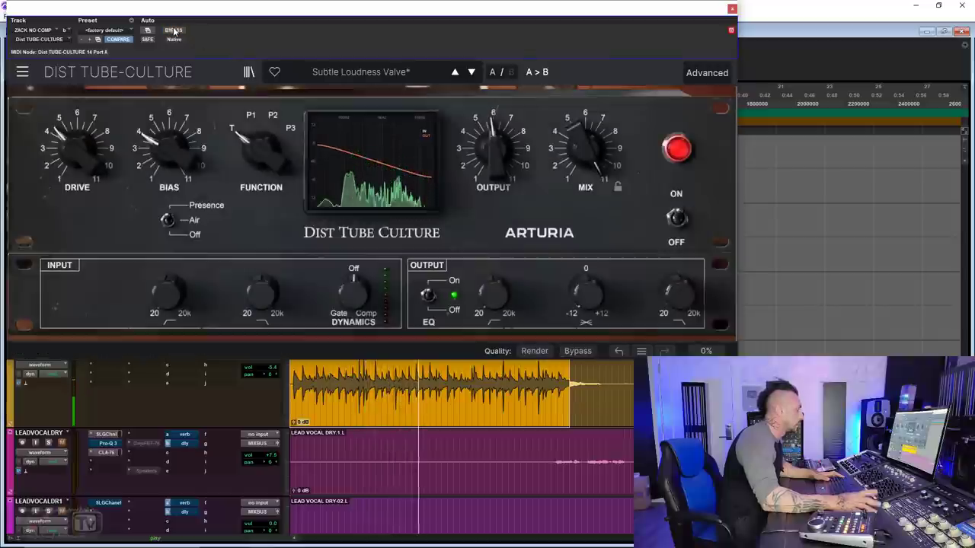
Raise the NO COMP track's Drive to about 6, lower Output to about 5, and compare with bypass.
drag(72, 143, 73, 134)
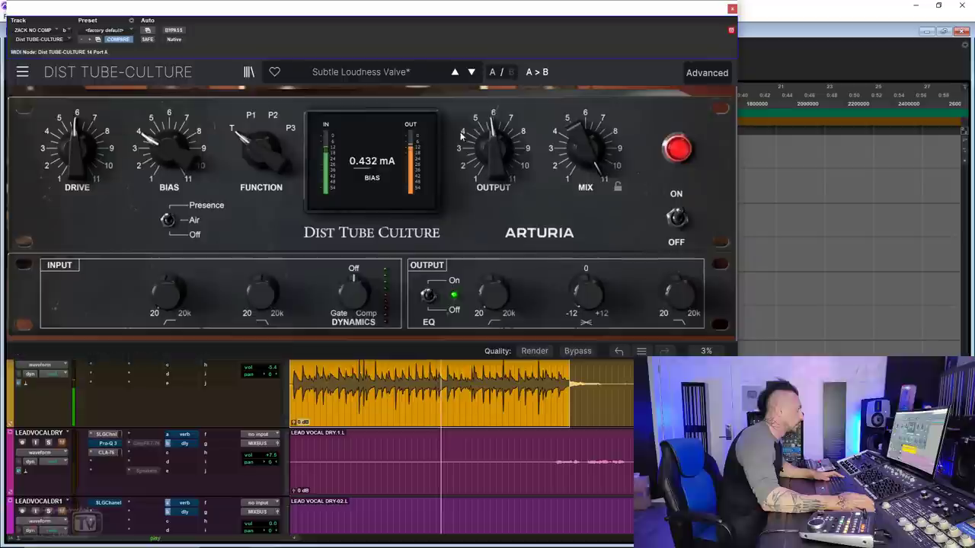
drag(493, 146, 493, 162)
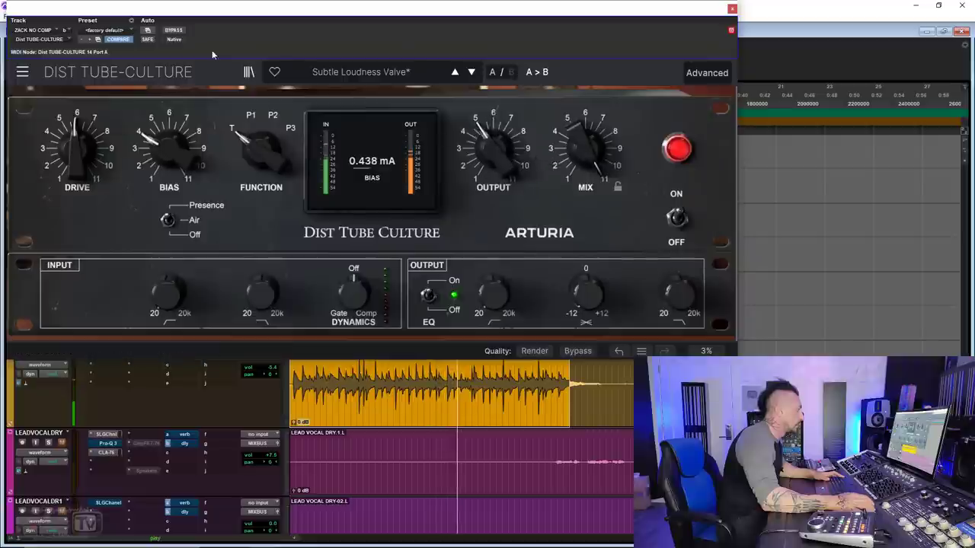
click(172, 31)
click(172, 31)
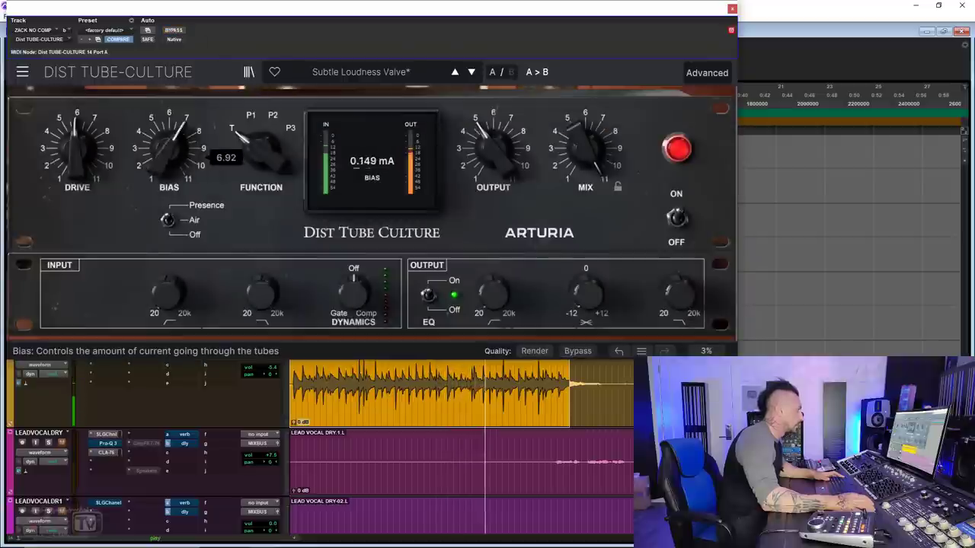
Raise Bias to about 8 and ease the output tilt slope slightly, comparing the sound with bypass.
click(174, 31)
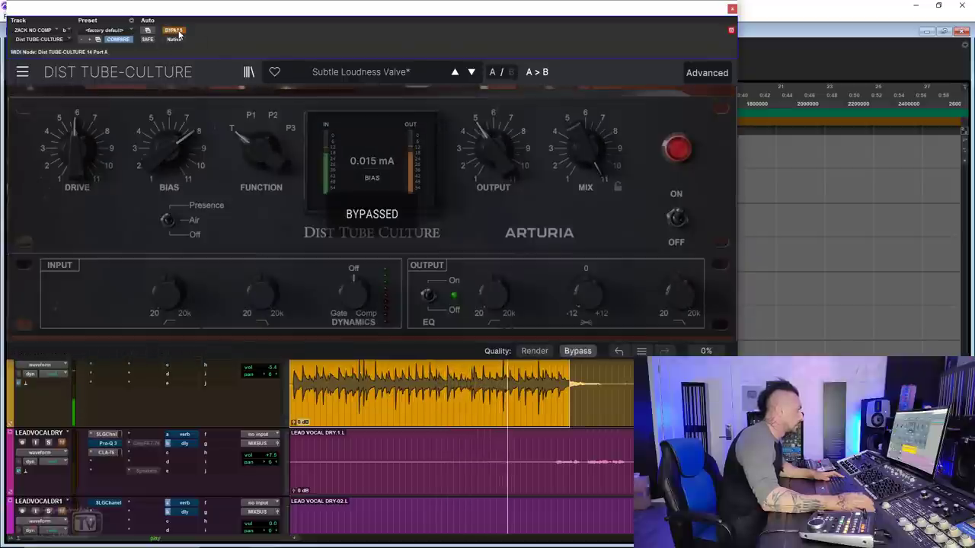
click(174, 30)
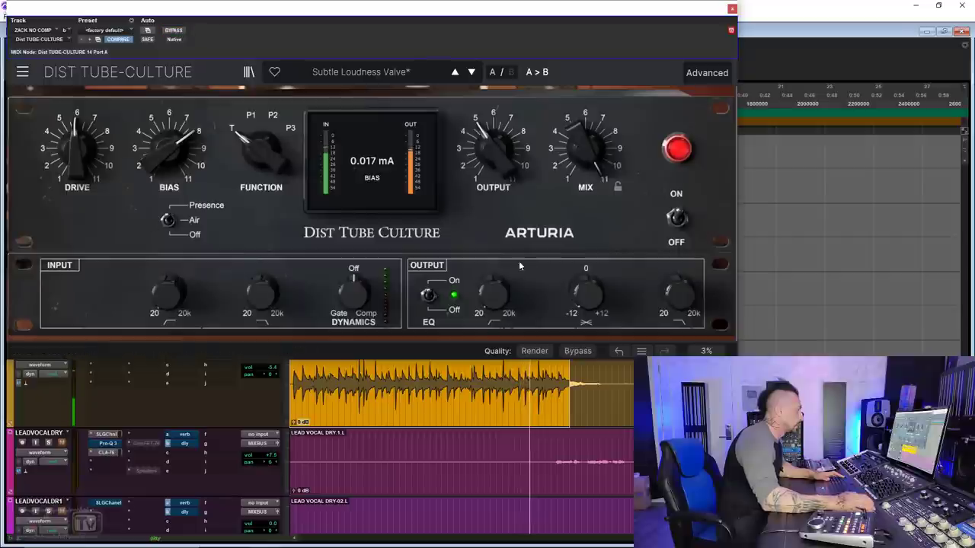
mouse_move(595, 298)
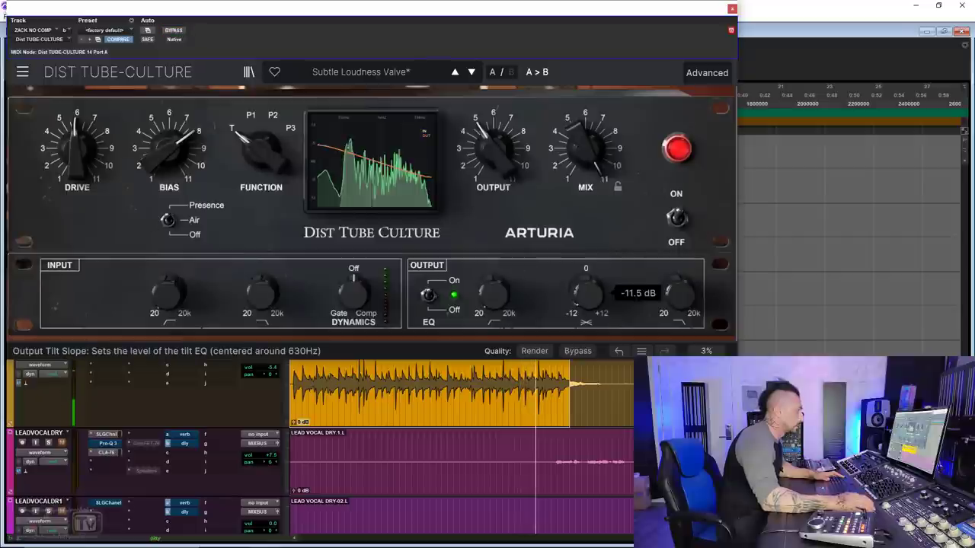
click(173, 30)
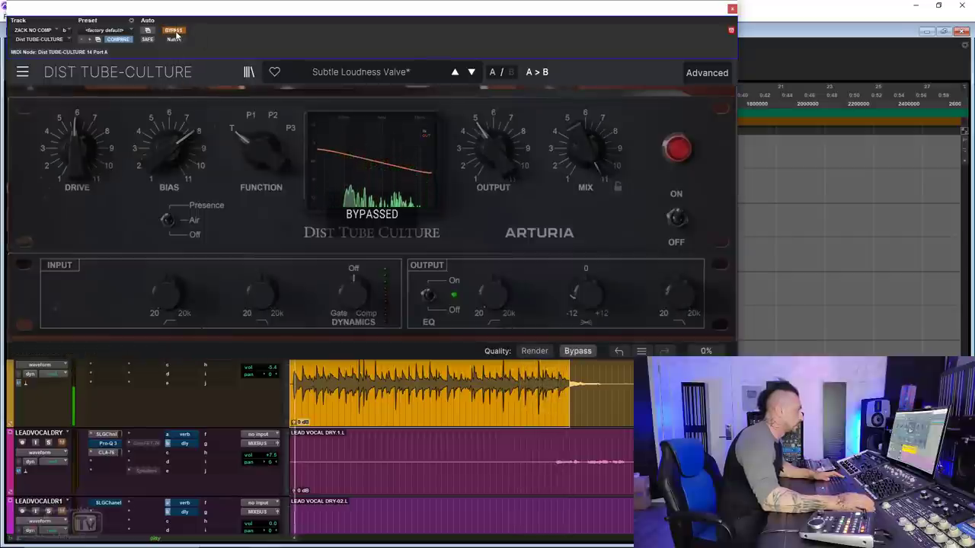
click(173, 31)
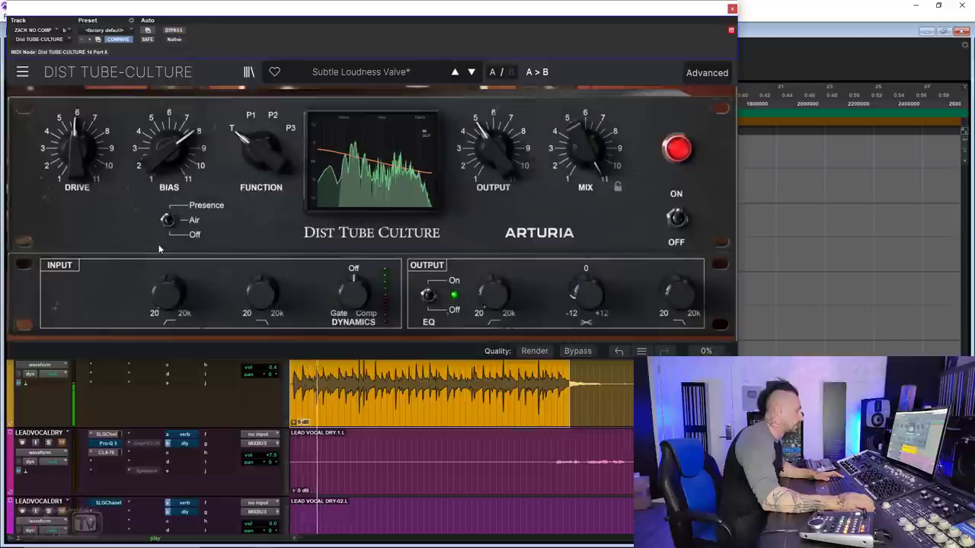
Switch the NO COMP track's Function to P1 and compare with bypass.
click(253, 157)
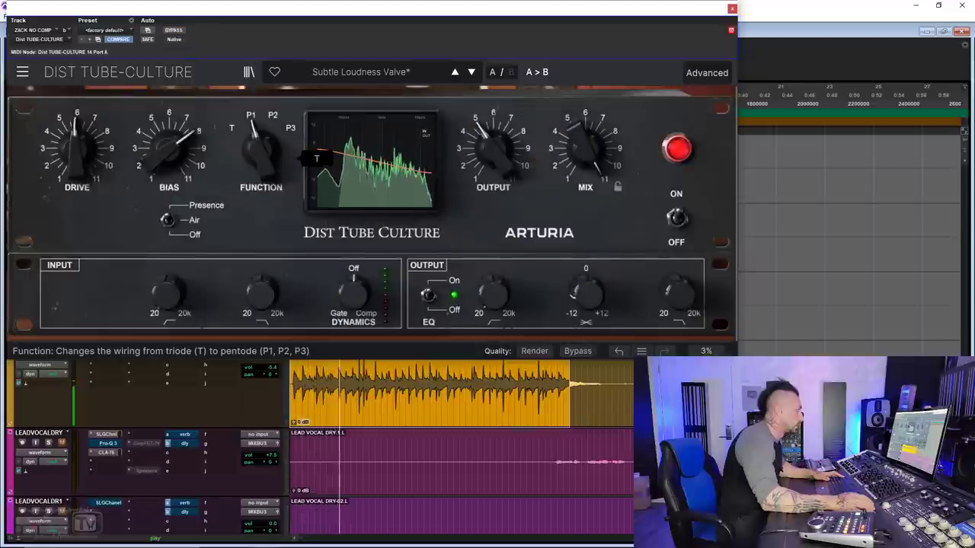
click(174, 31)
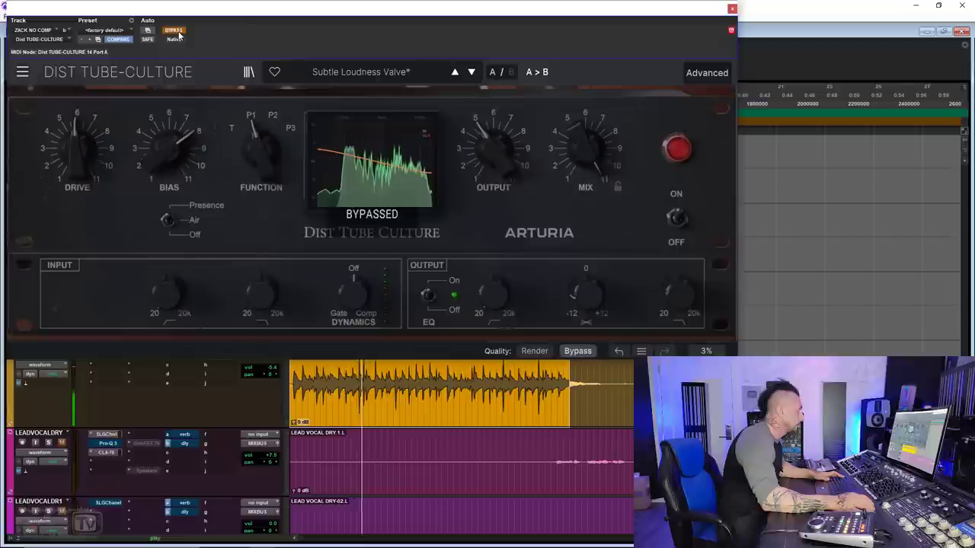
click(173, 31)
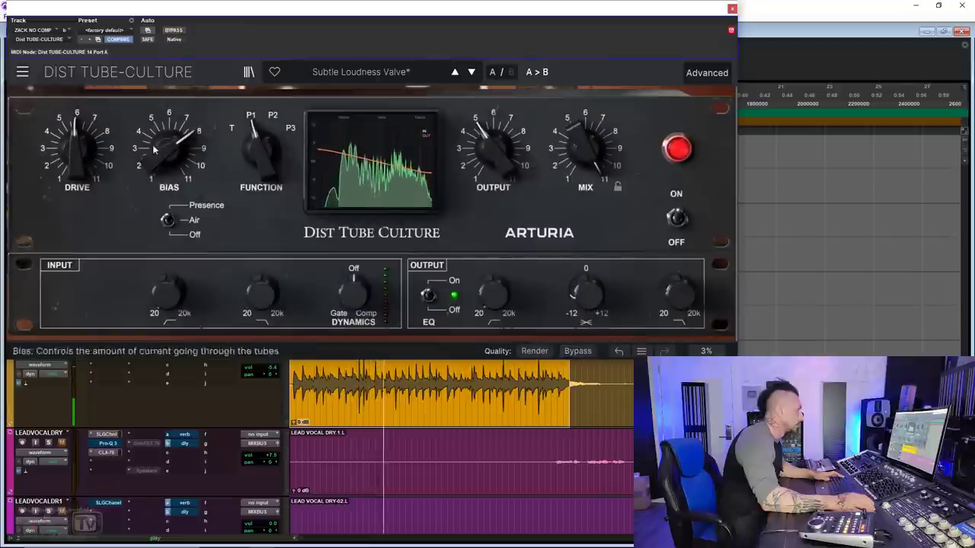
Lower Drive to about 5 and raise Output to -0.98 dB to match the bypassed level.
drag(76, 148, 76, 172)
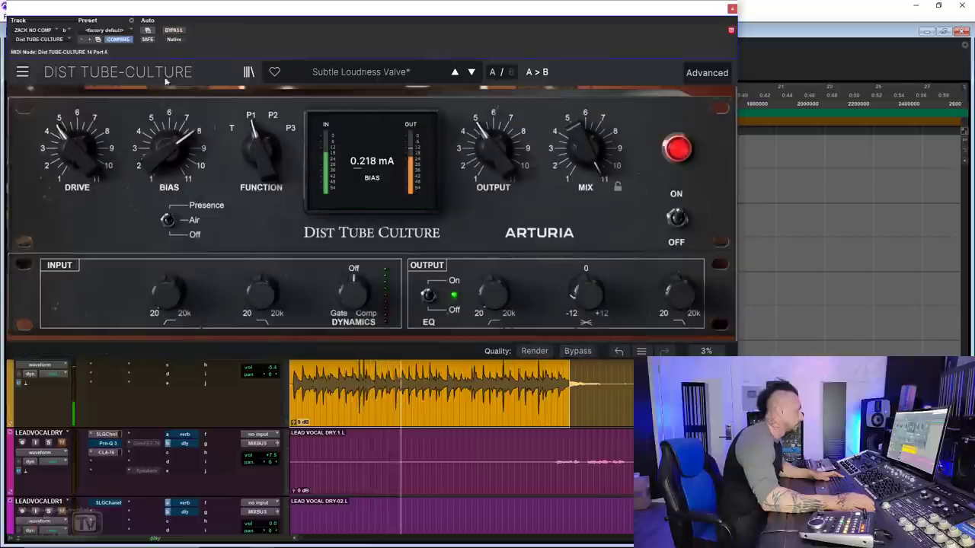
click(174, 31)
drag(491, 148, 491, 133)
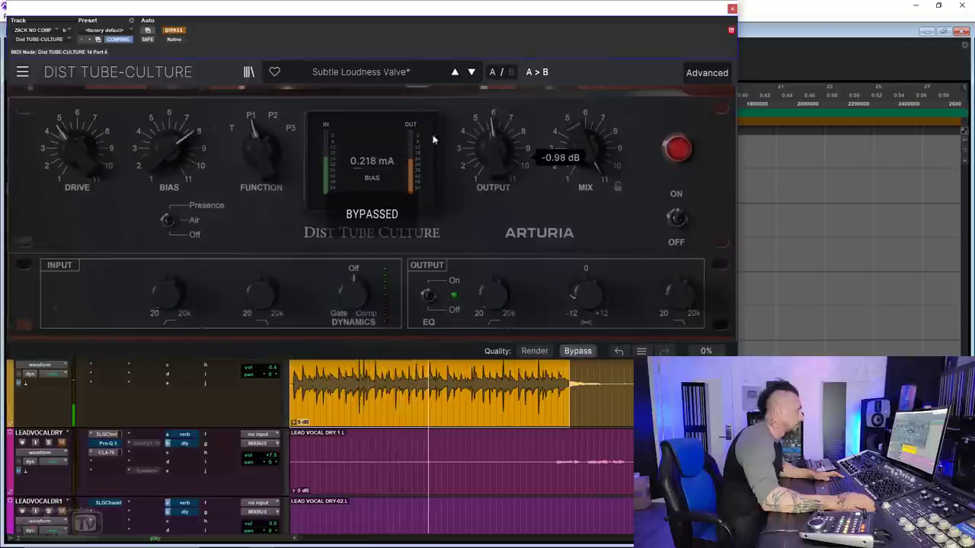
click(180, 31)
Set Function to P2 with Bias at about 3, and rebalance Drive to about 6 and Output to -4.63 dB.
drag(160, 146, 160, 182)
click(265, 138)
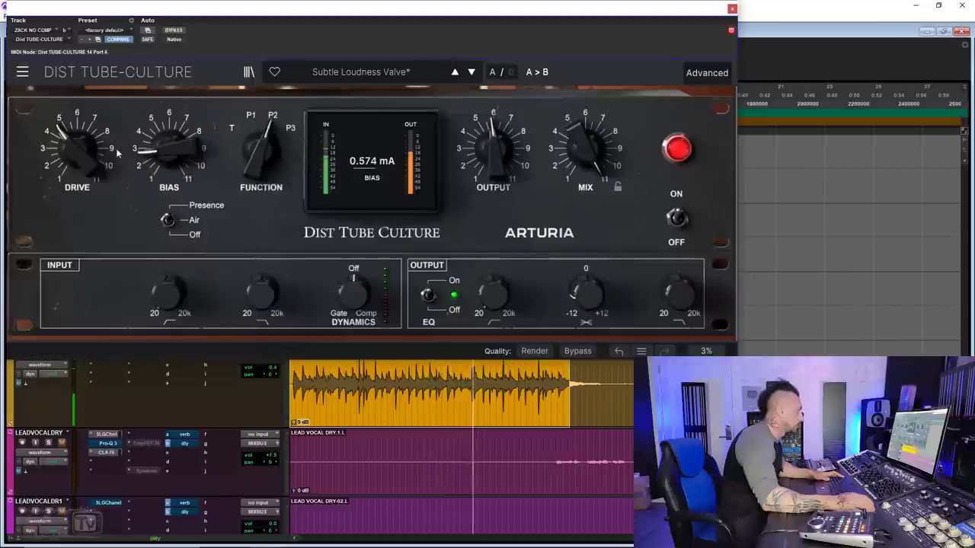
mouse_move(76, 152)
mouse_down()
mouse_move(76, 126)
mouse_move(77, 136)
mouse_up()
drag(512, 140, 512, 154)
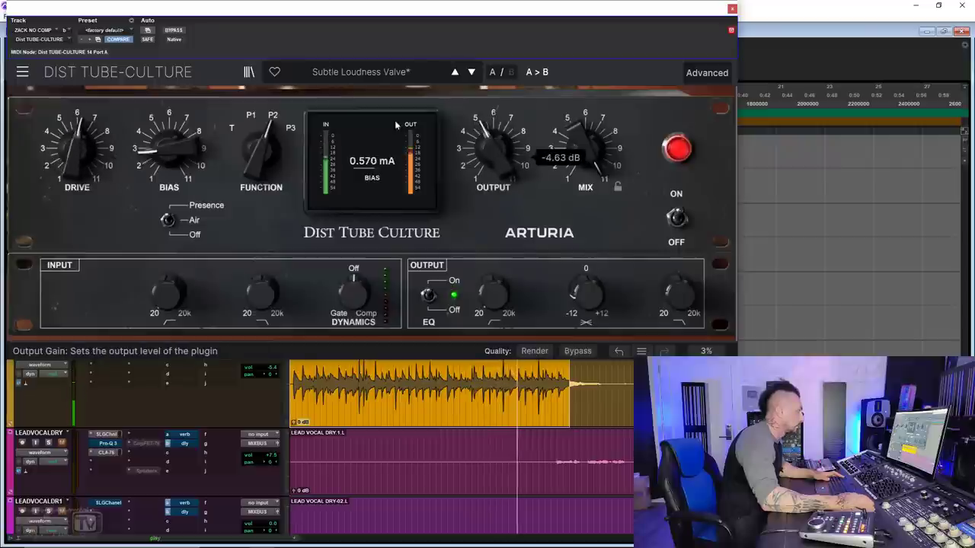
Audition Function P3 at a low Bias of about 3, and switch back to P2.
click(266, 141)
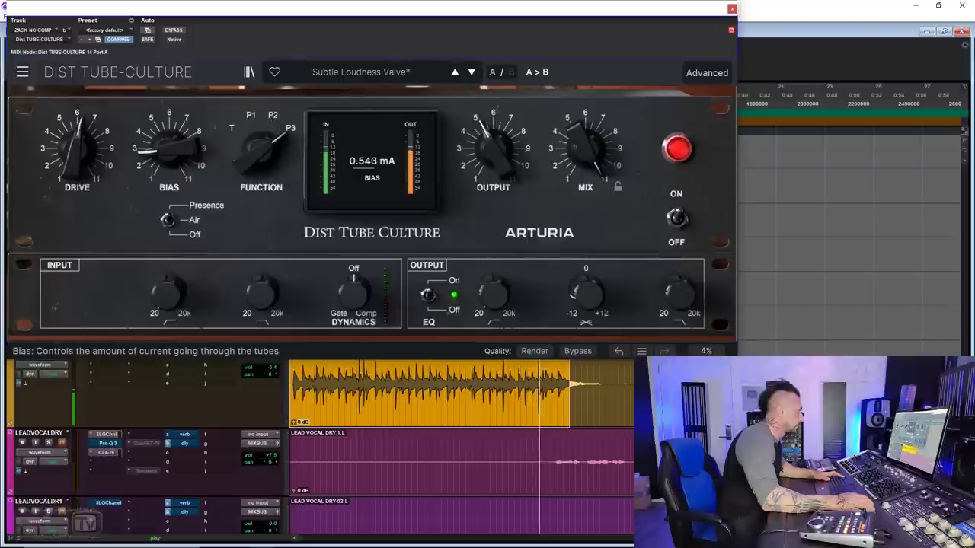
mouse_move(169, 152)
mouse_down()
mouse_move(169, 126)
mouse_move(169, 152)
mouse_up()
drag(261, 149, 261, 162)
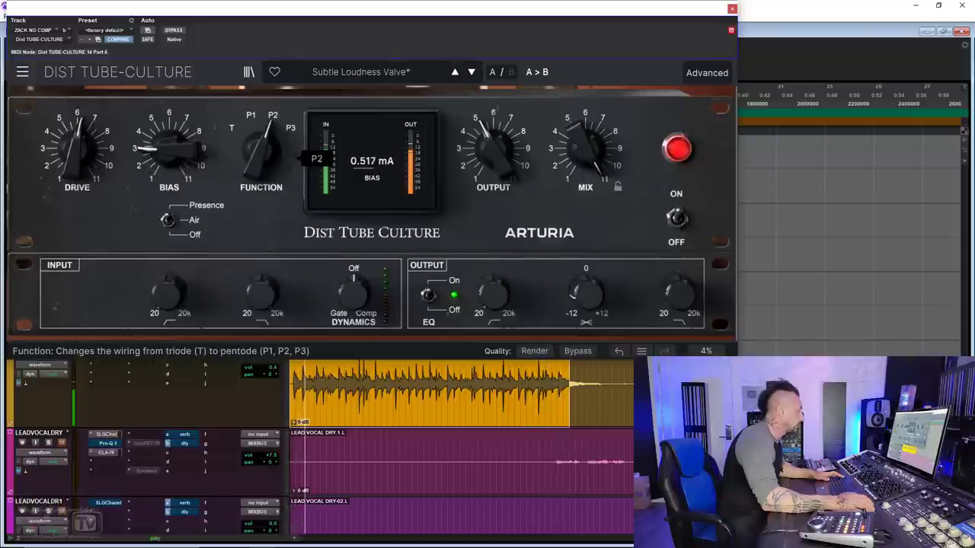
Raise the NO COMP track's Bias to about 9 and lower Mix to 48%.
drag(169, 152, 169, 116)
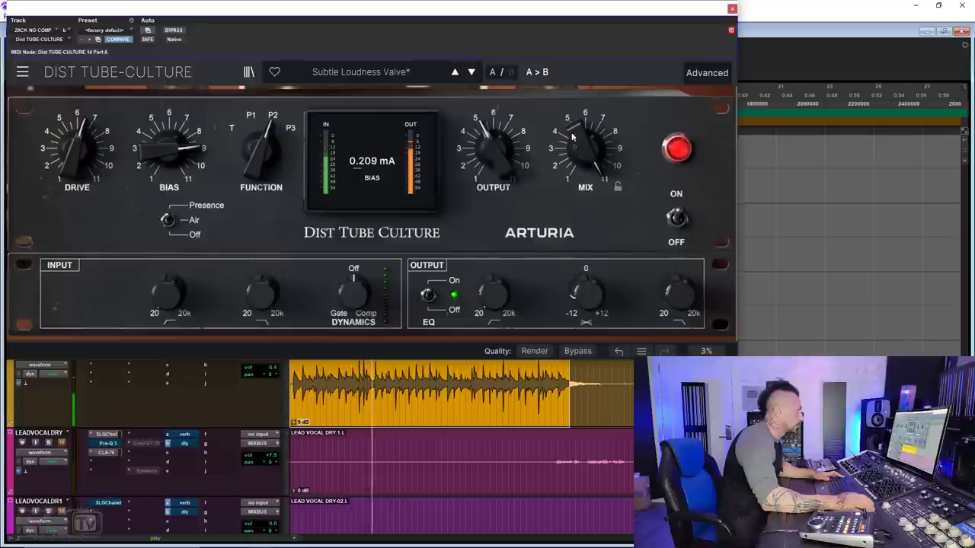
drag(573, 135, 573, 198)
mouse_move(576, 163)
mouse_down()
mouse_move(577, 130)
mouse_move(585, 156)
mouse_up()
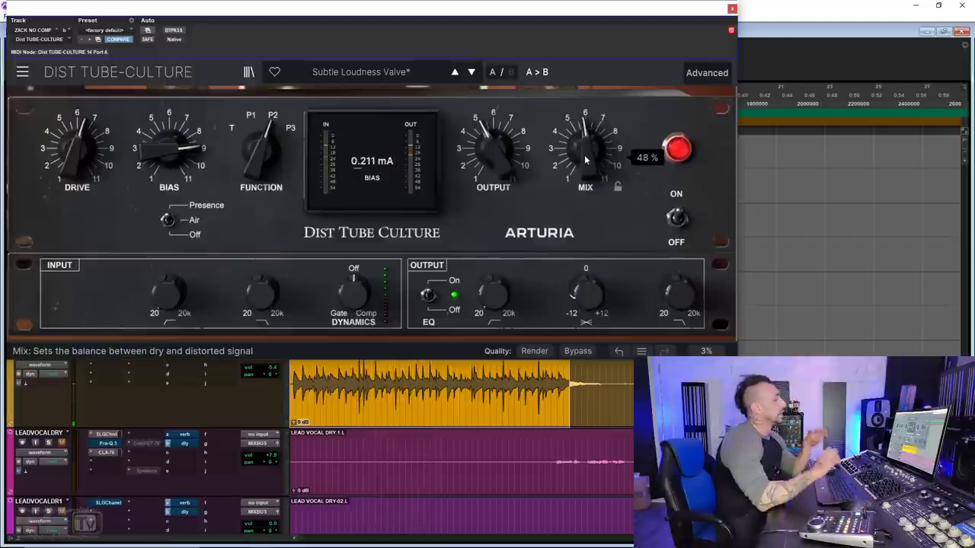